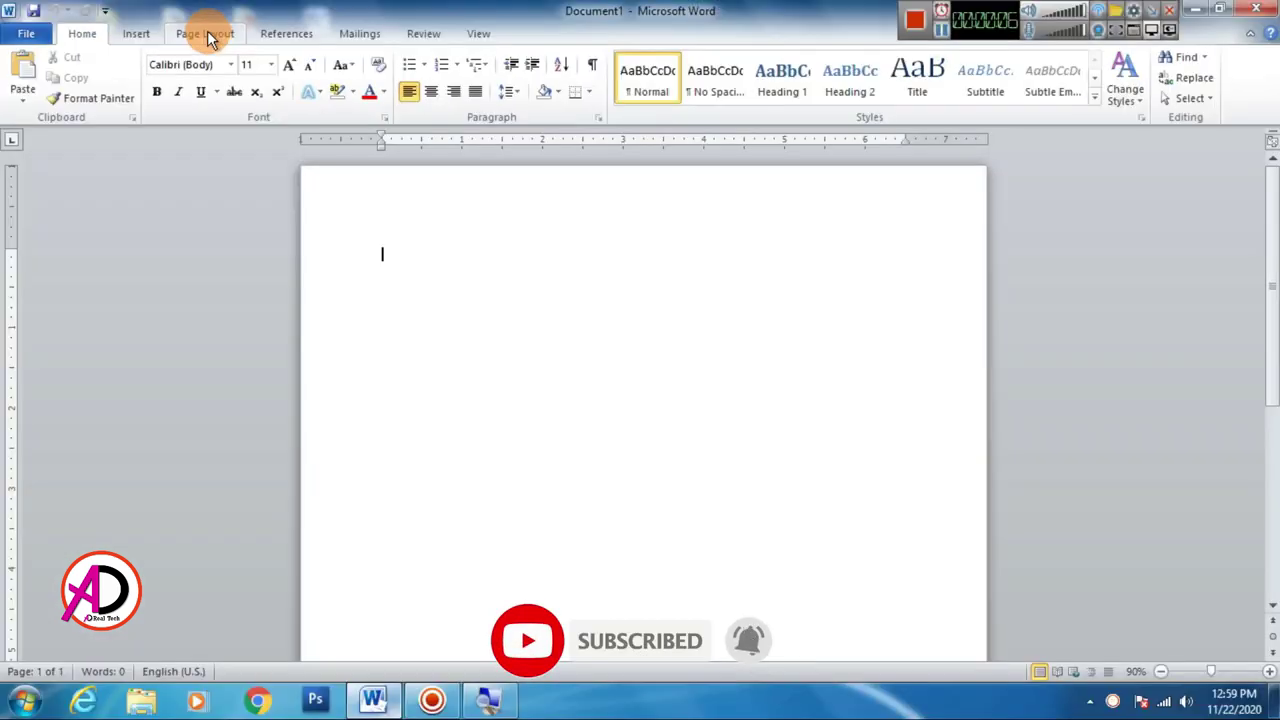
- Apply the Narrow margin preset, giving 0.5-inch margins on every side
left_click(207, 33)
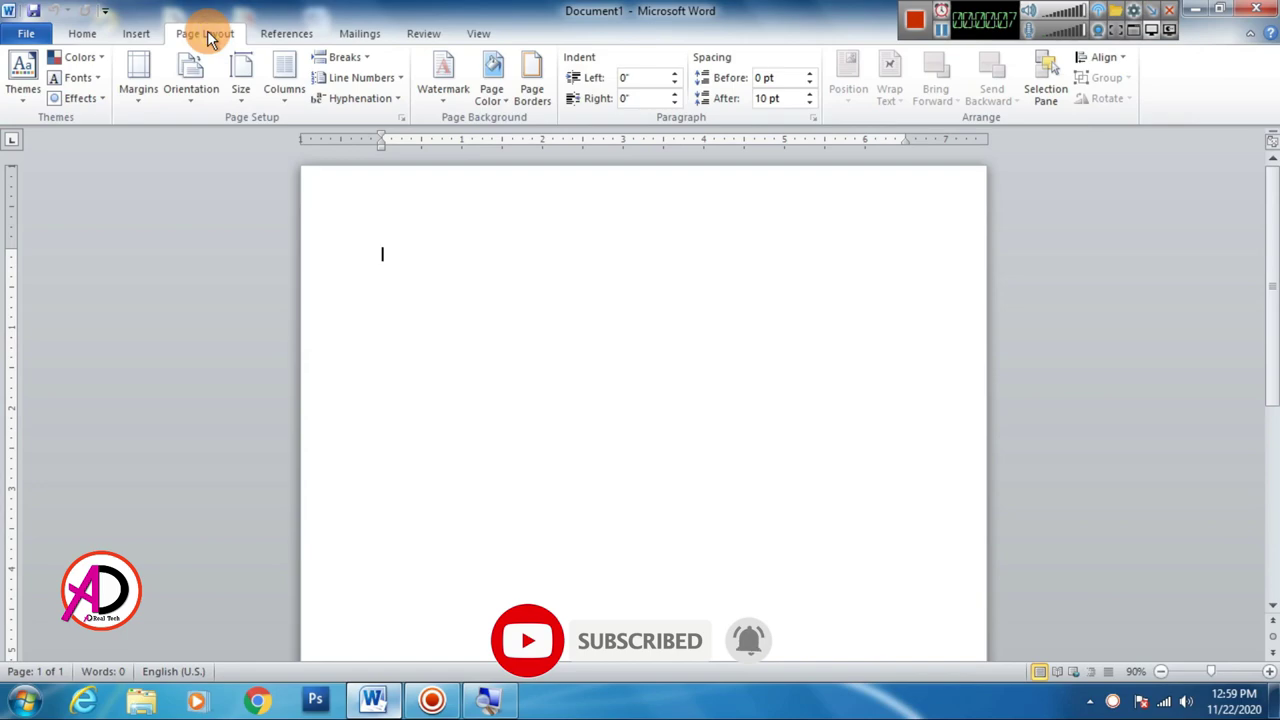
left_click(145, 88)
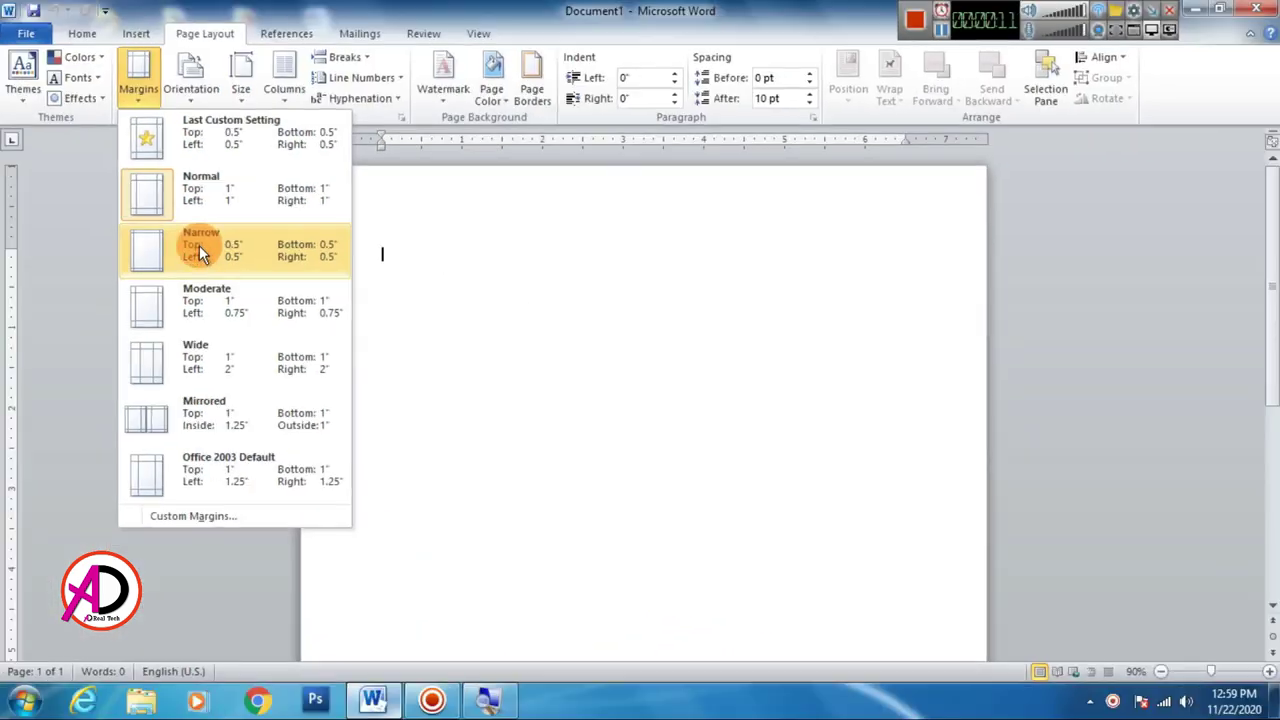
left_click(199, 245)
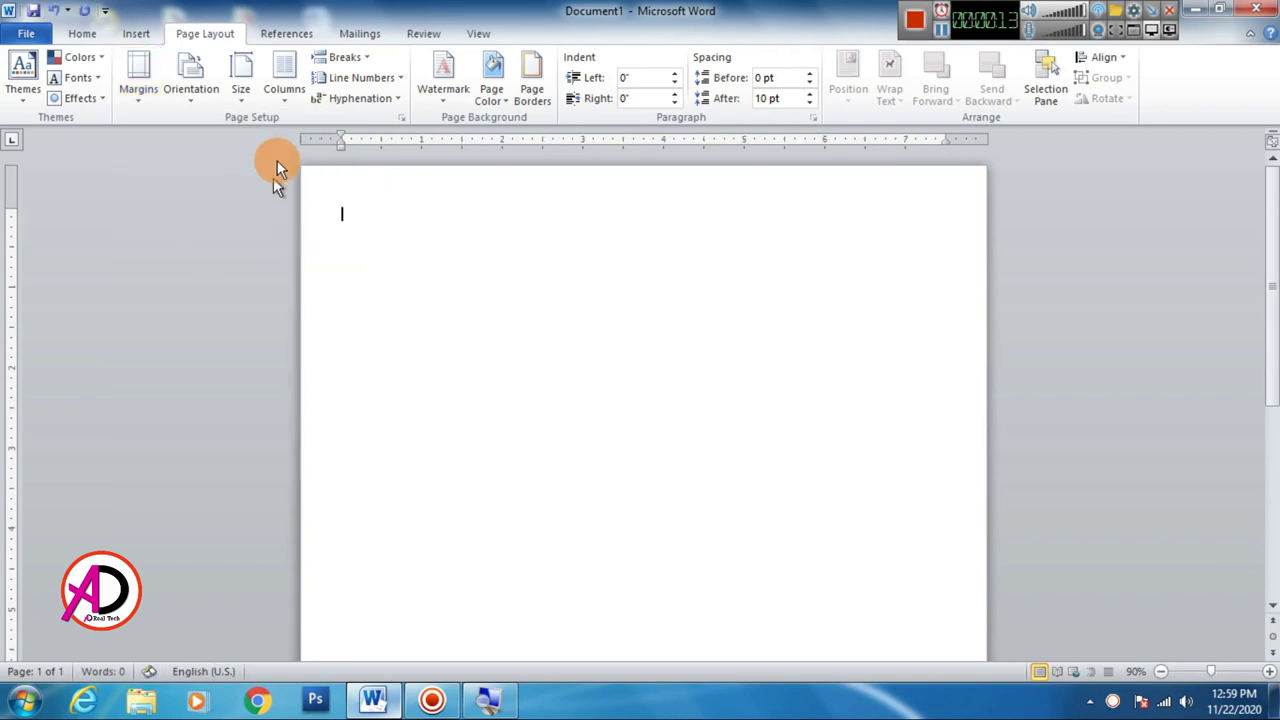
left_click(249, 85)
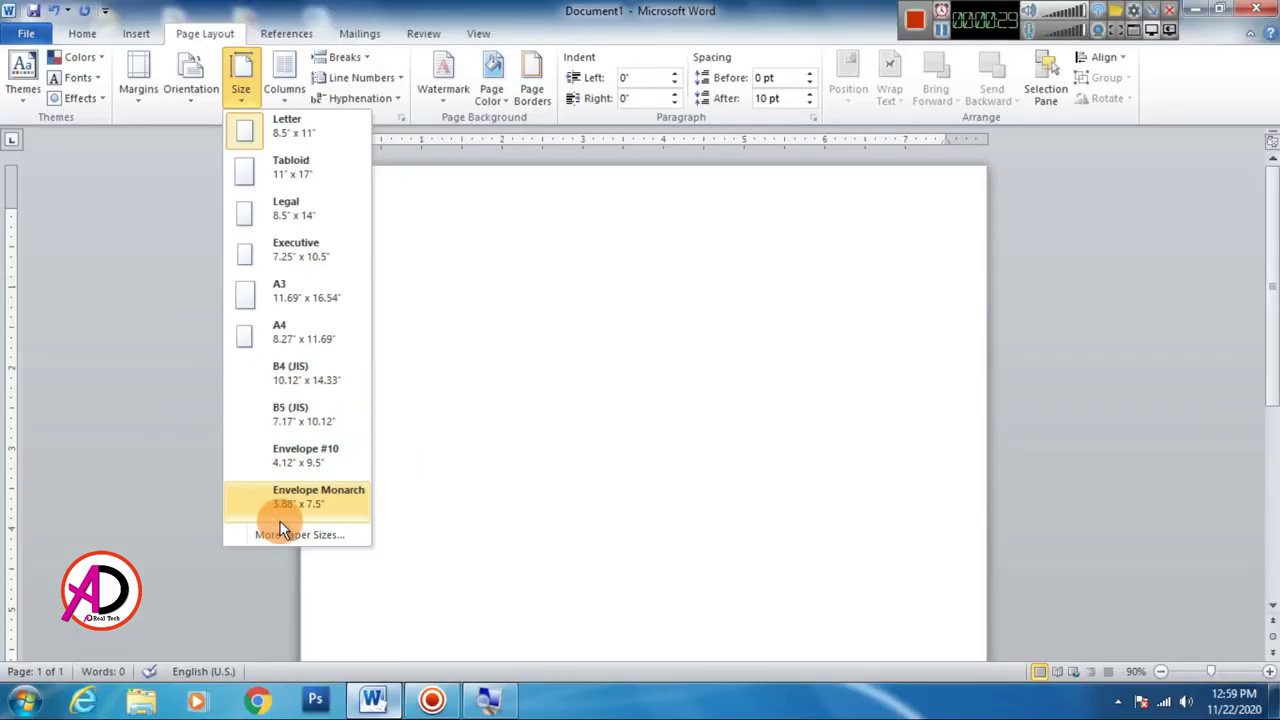
- Set a custom paper size of 6 inches wide by 4 inches high
left_click(284, 533)
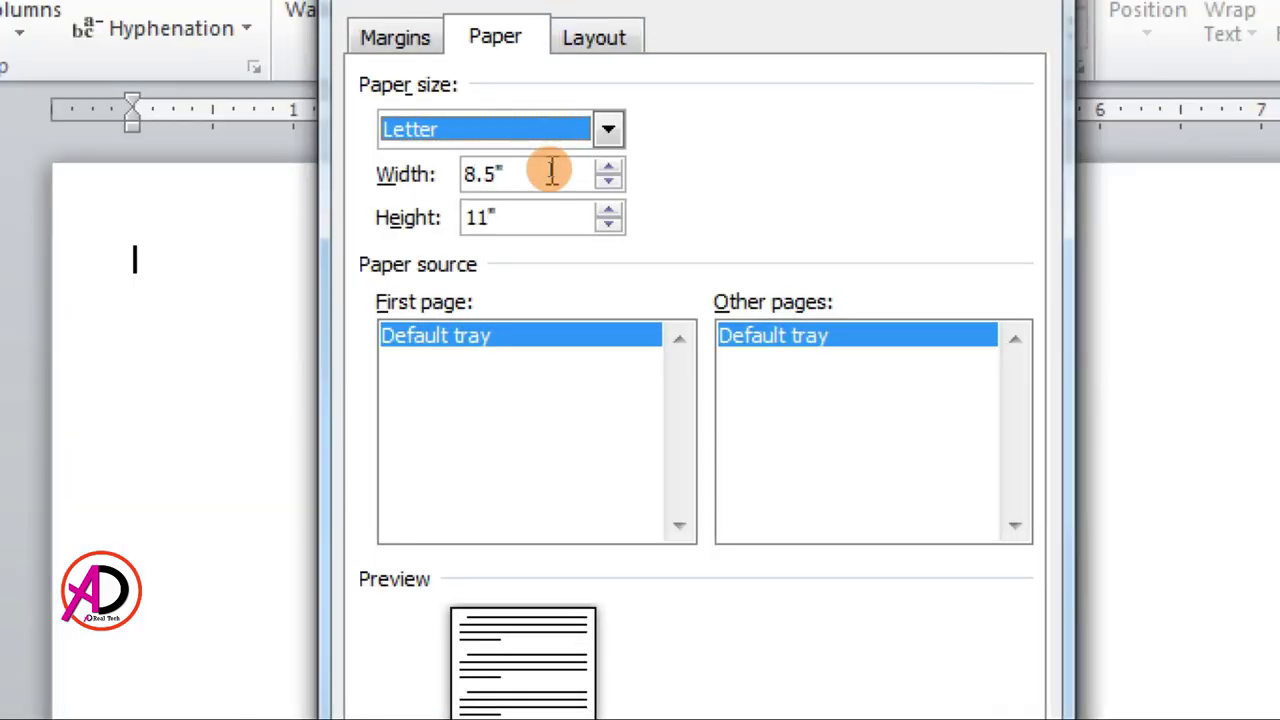
left_click_drag(543, 176, 392, 185)
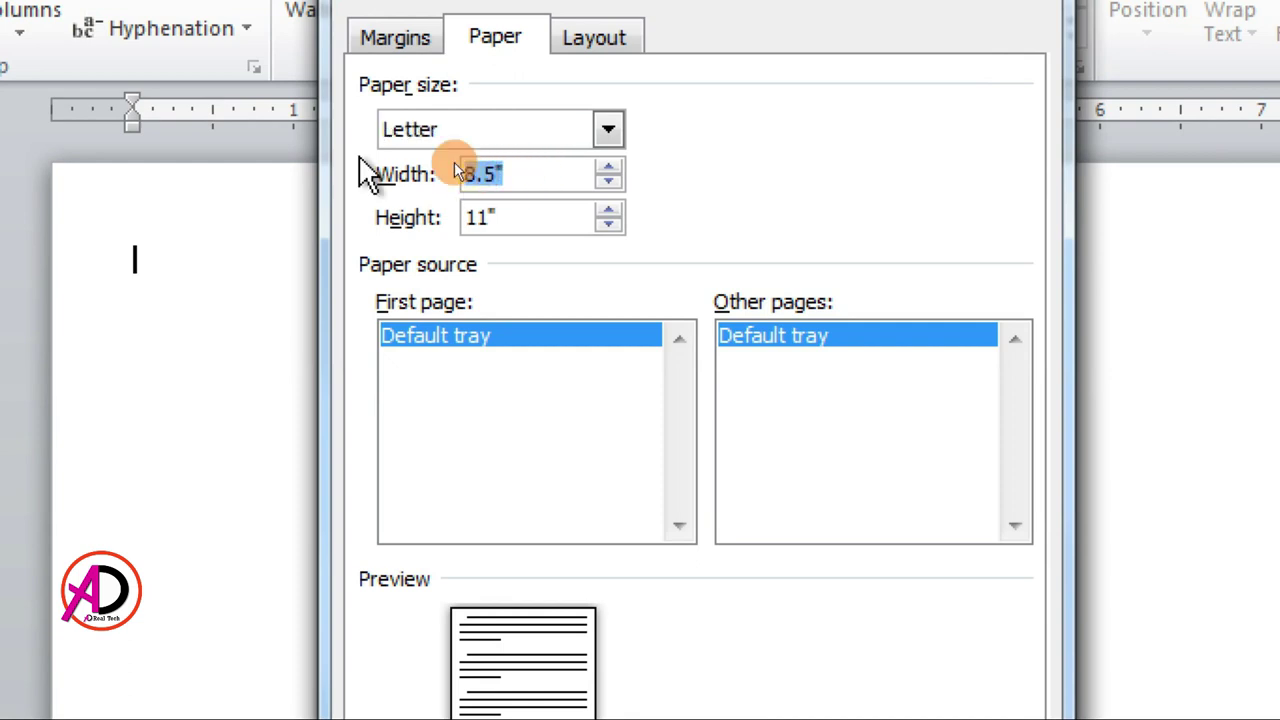
type("6")
key("Tab")
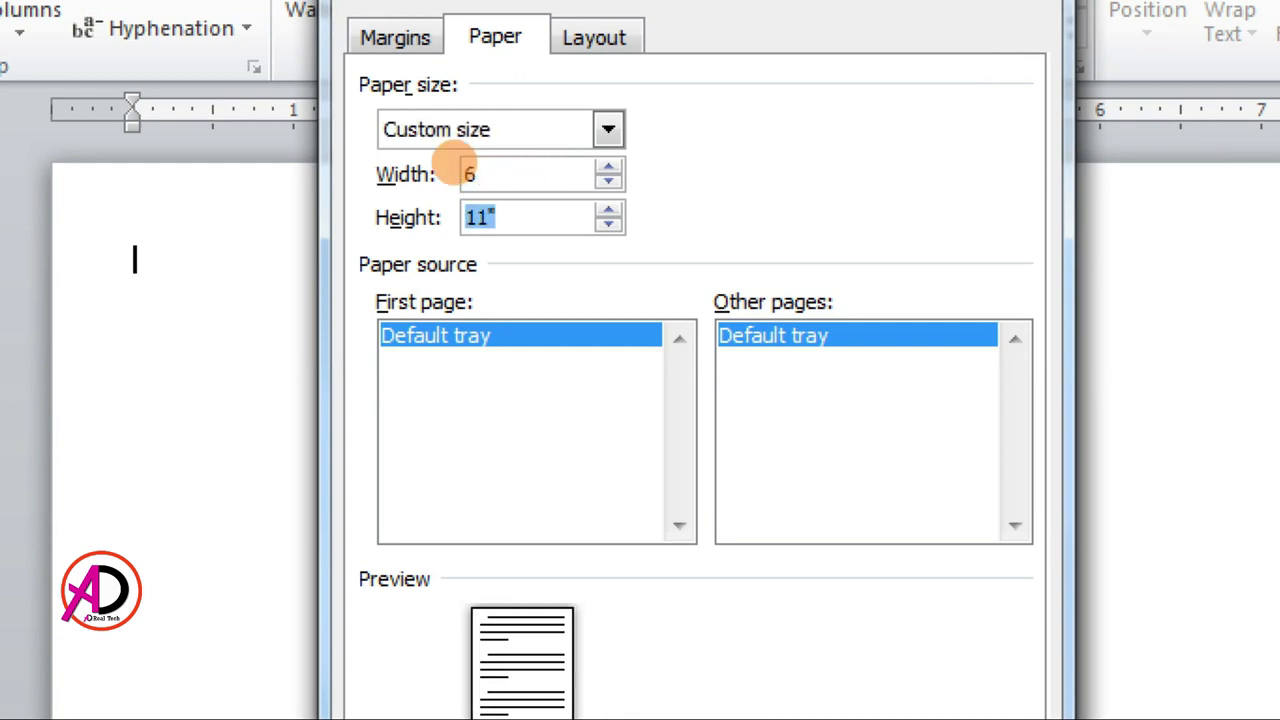
type("4")
left_click(510, 176)
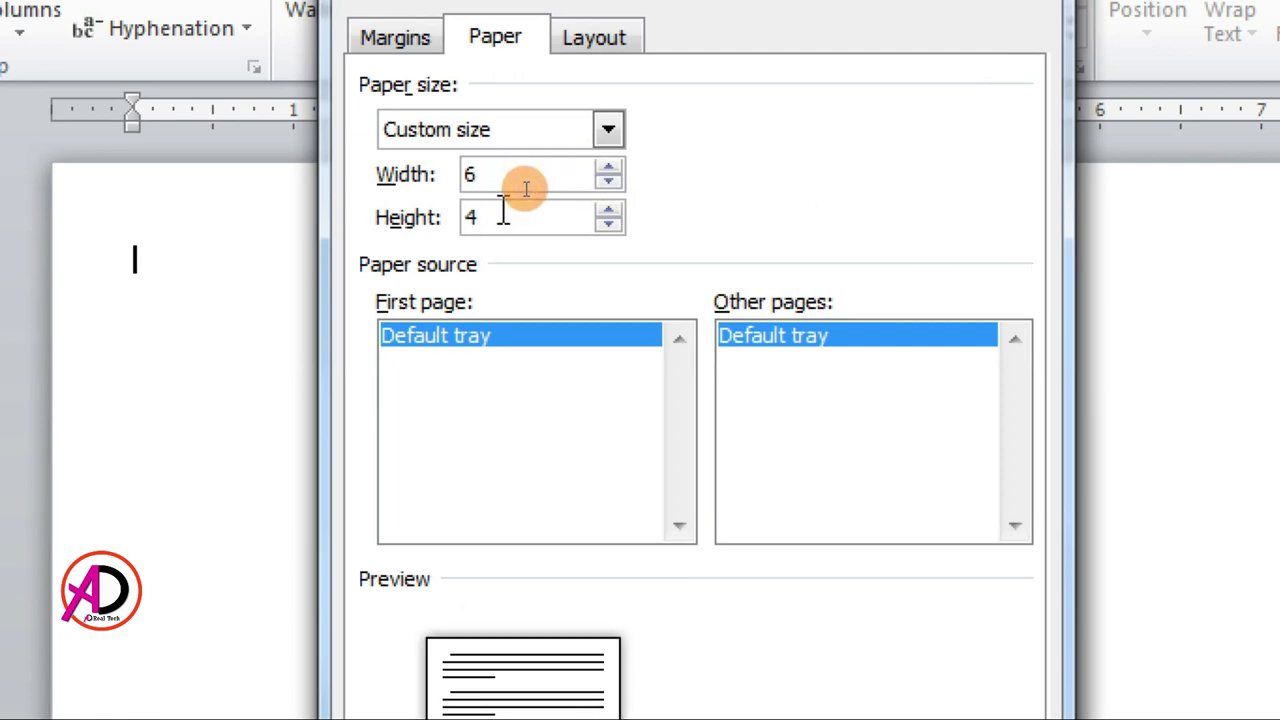
left_click(503, 216)
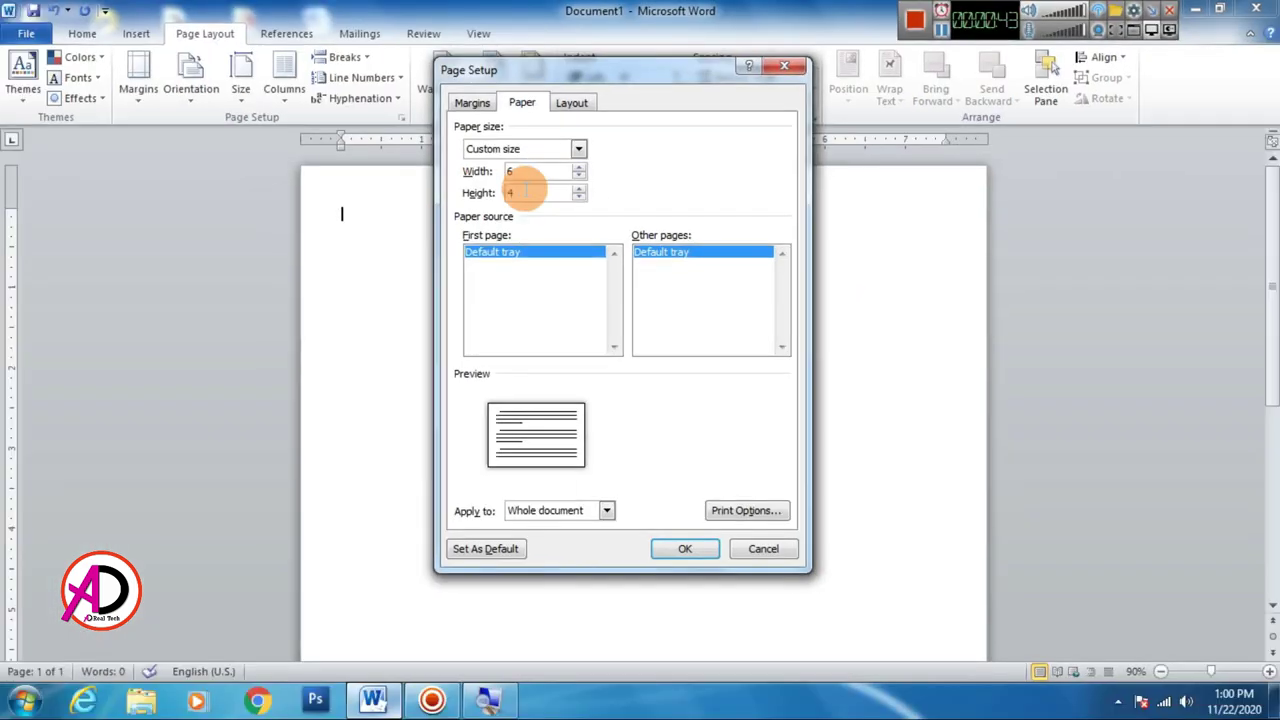
left_click(679, 550)
scroll(540, 383, "up", 2, "ctrl")
scroll(540, 383, "up", 1, "ctrl")
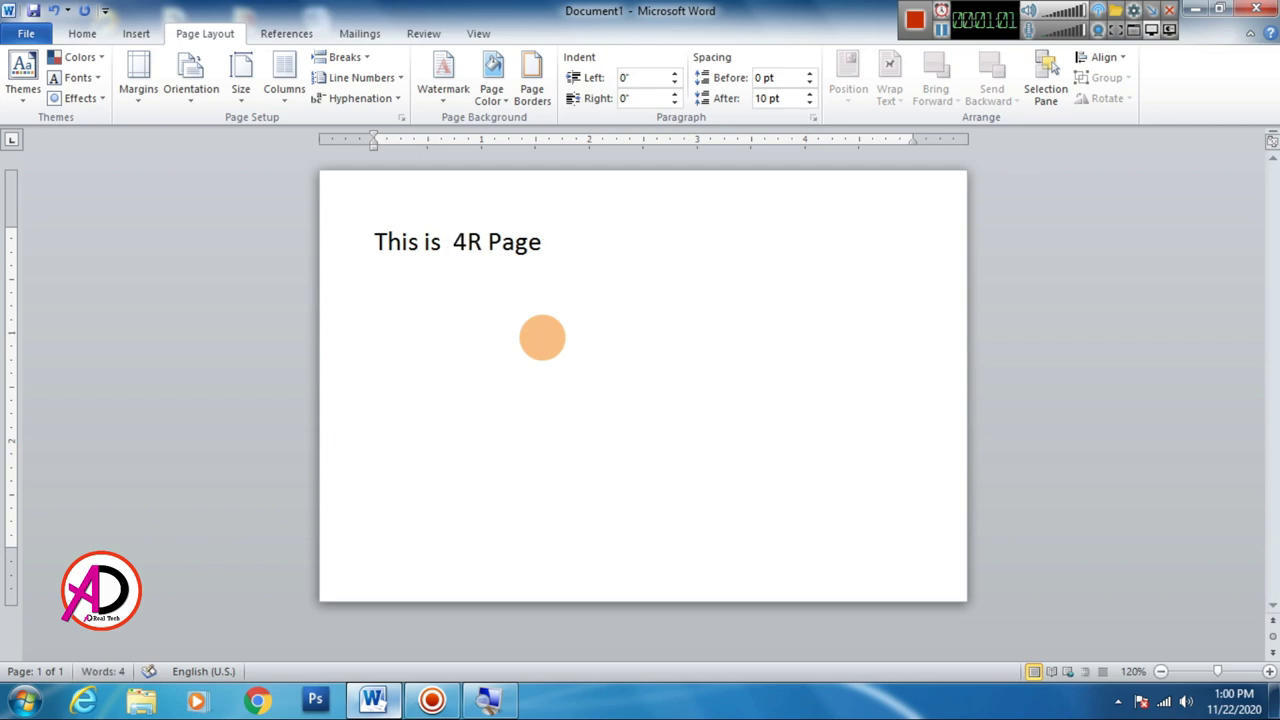
type("Printable")
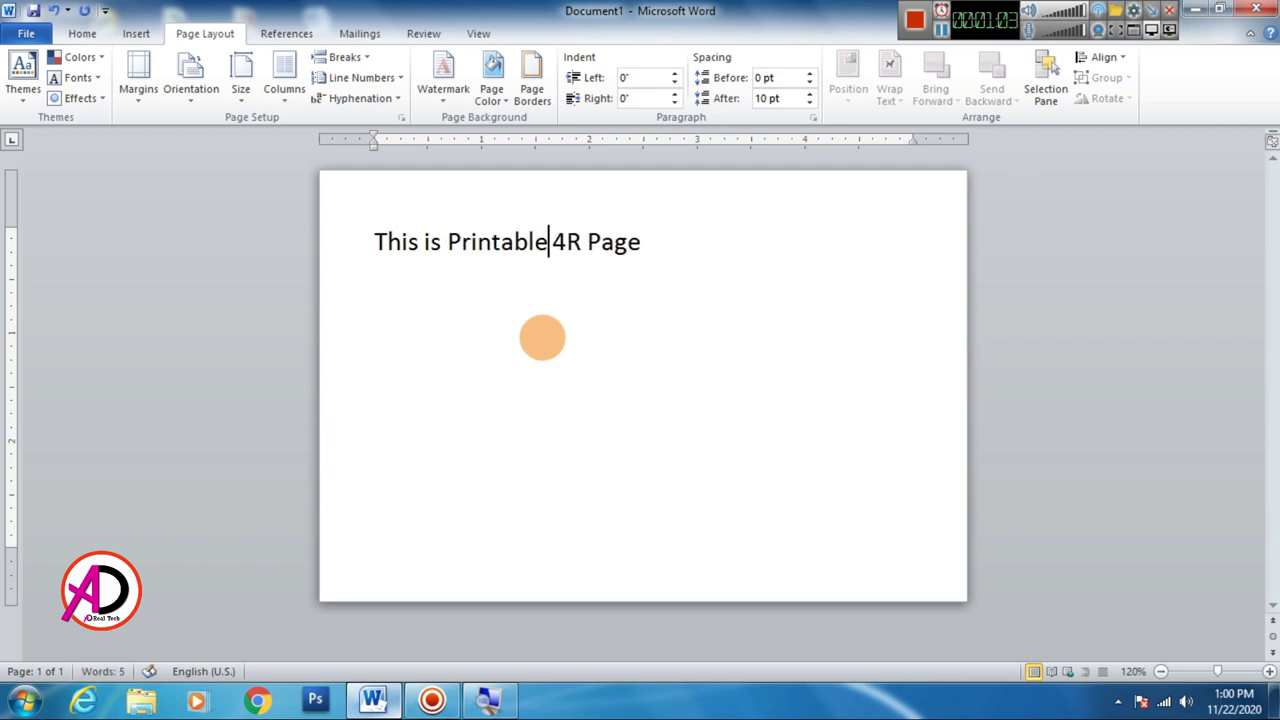
left_click_drag(374, 242, 654, 268)
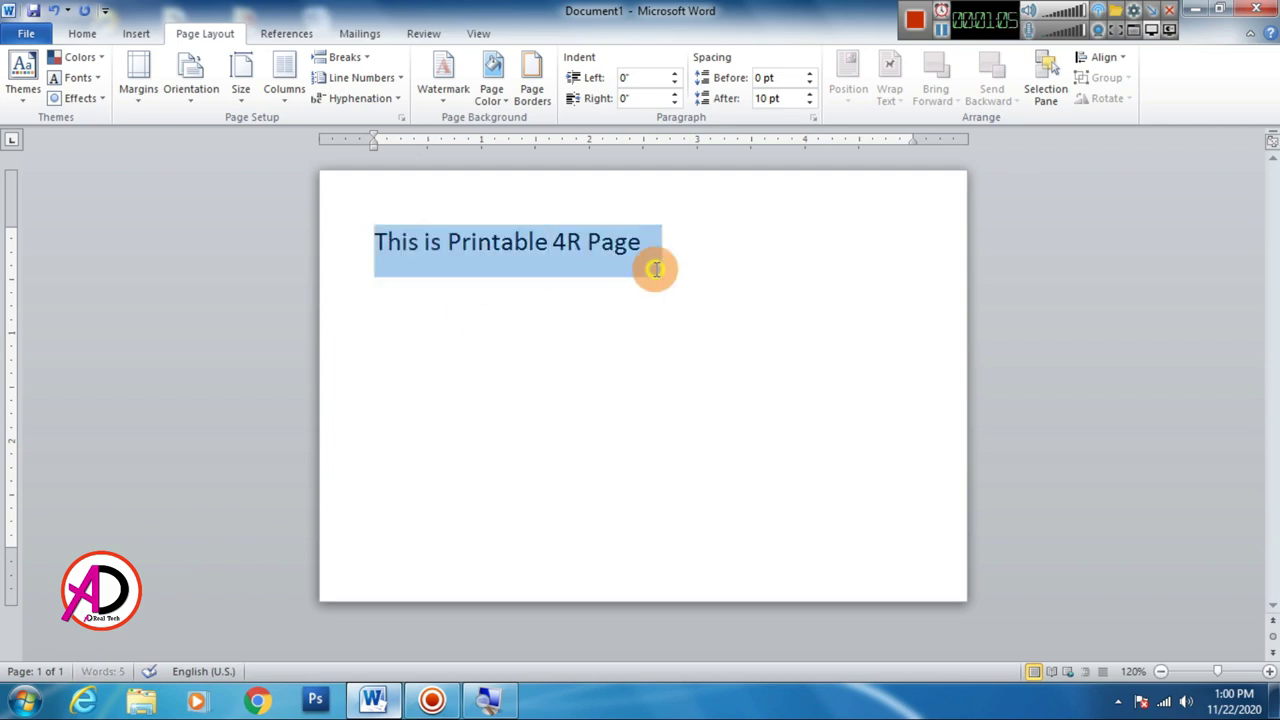
key("Delete")
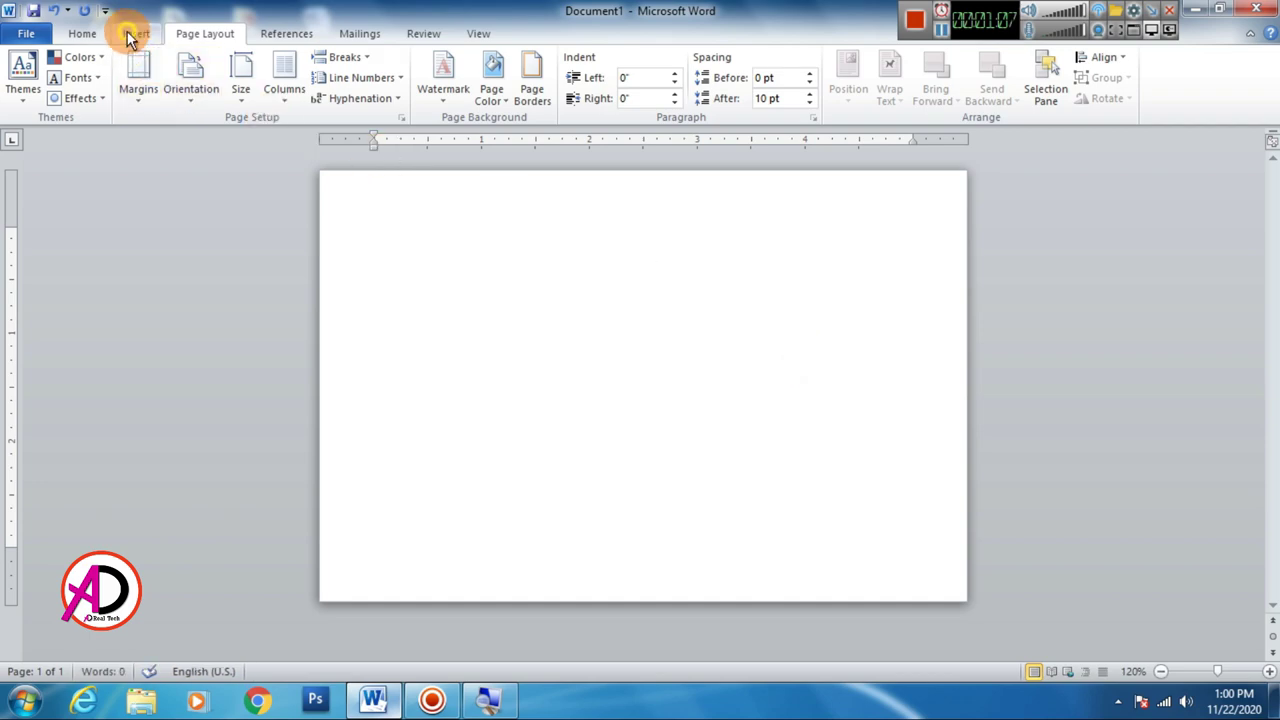
left_click(135, 34)
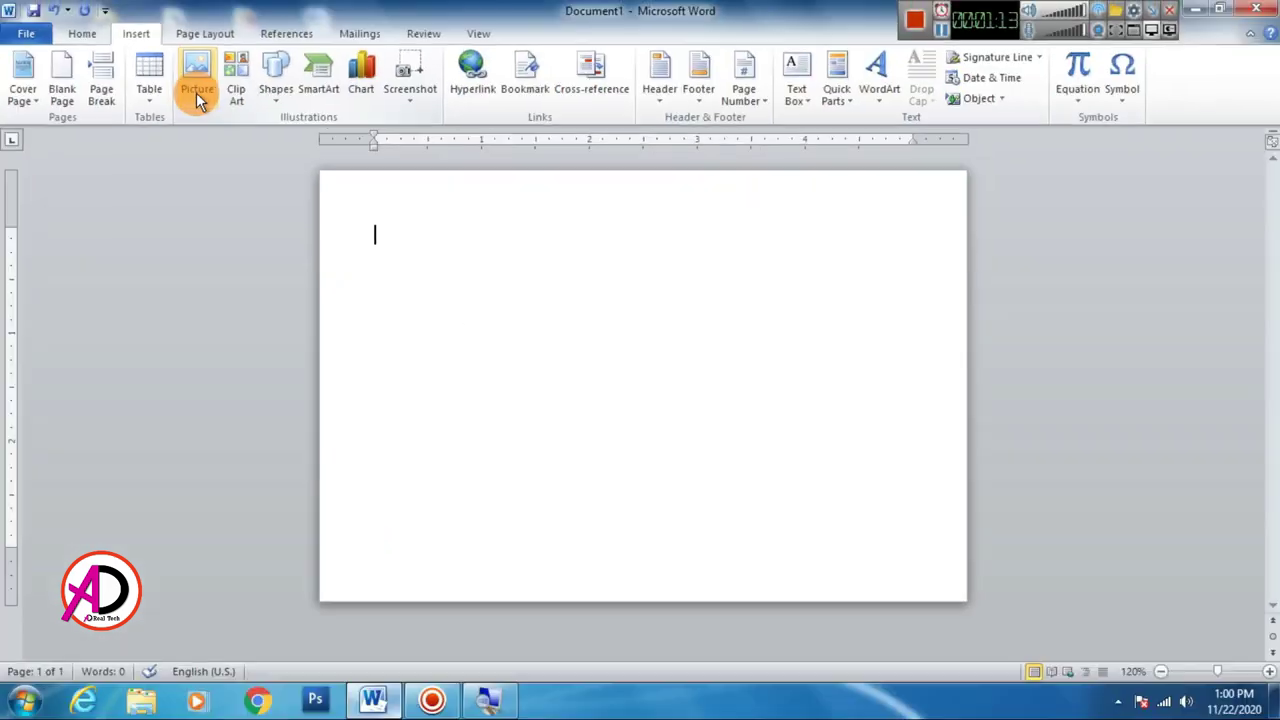
- Insert the DSC_0133 picture from the Desktop onto the 4R page
left_click(196, 92)
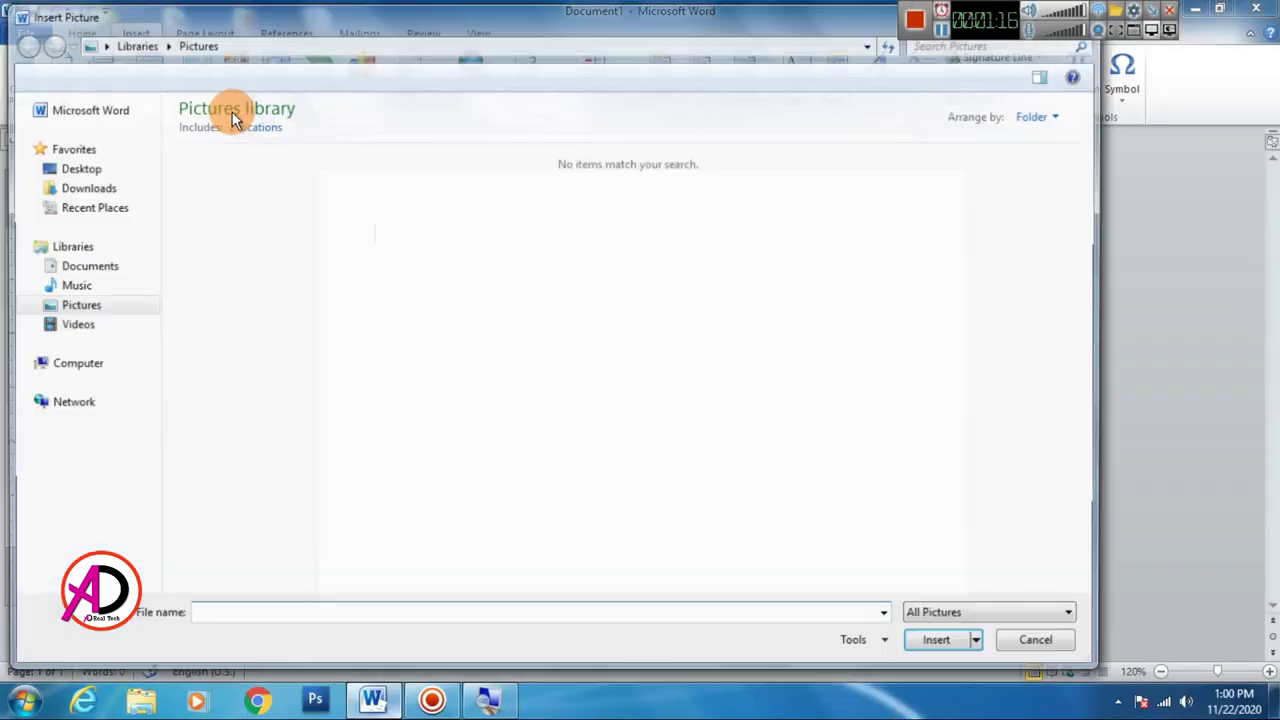
left_click(80, 167)
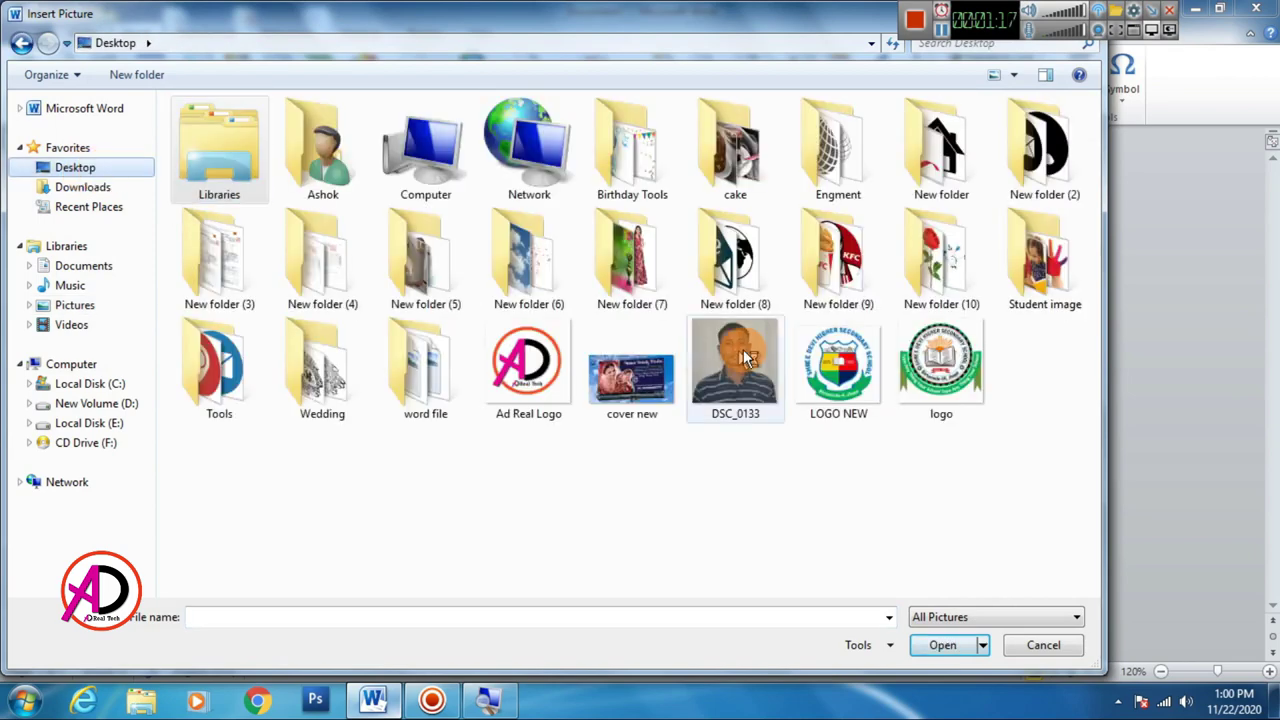
left_click(744, 350)
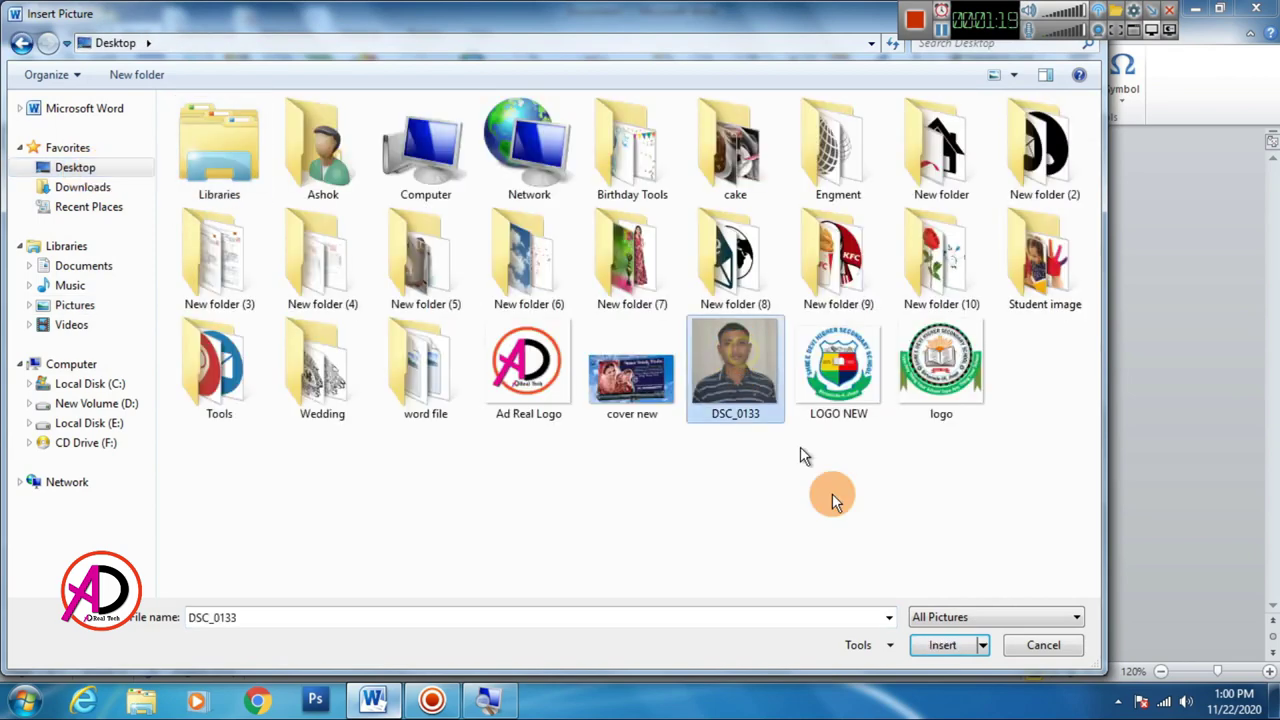
left_click(945, 645)
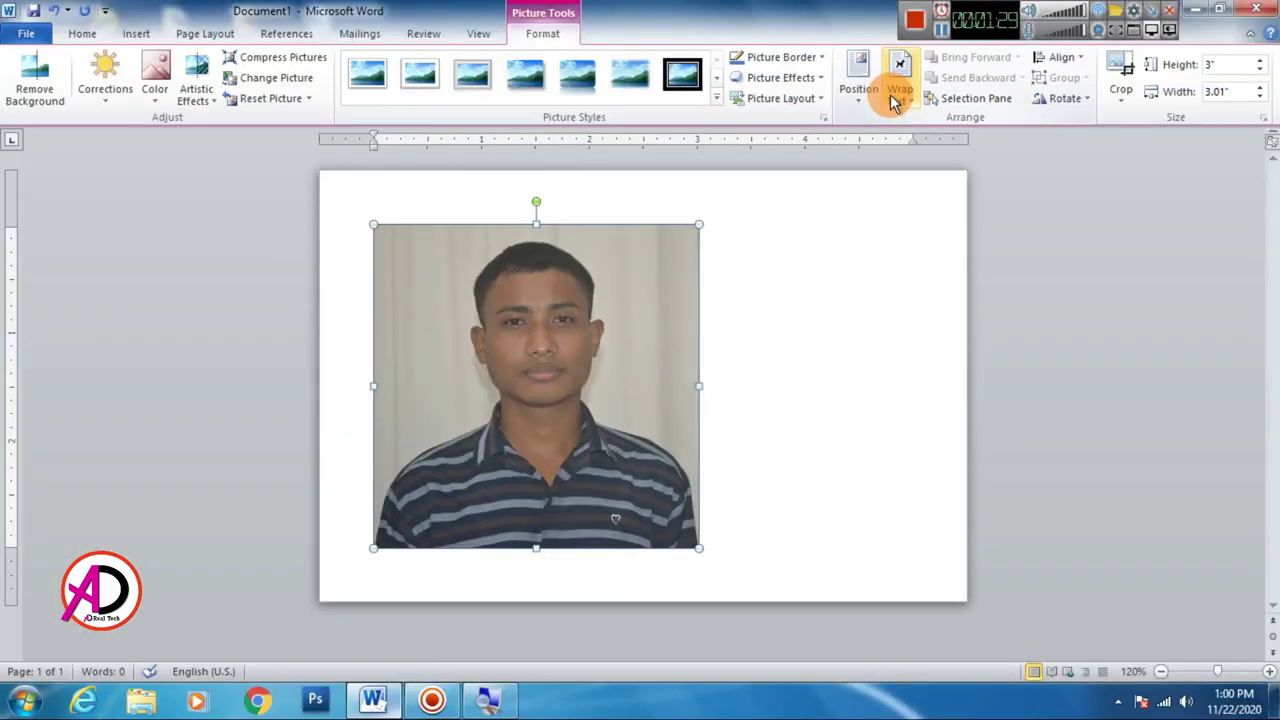
- Set the photo to In Front of Text wrapping and nudge it slightly up and right
left_click(905, 98)
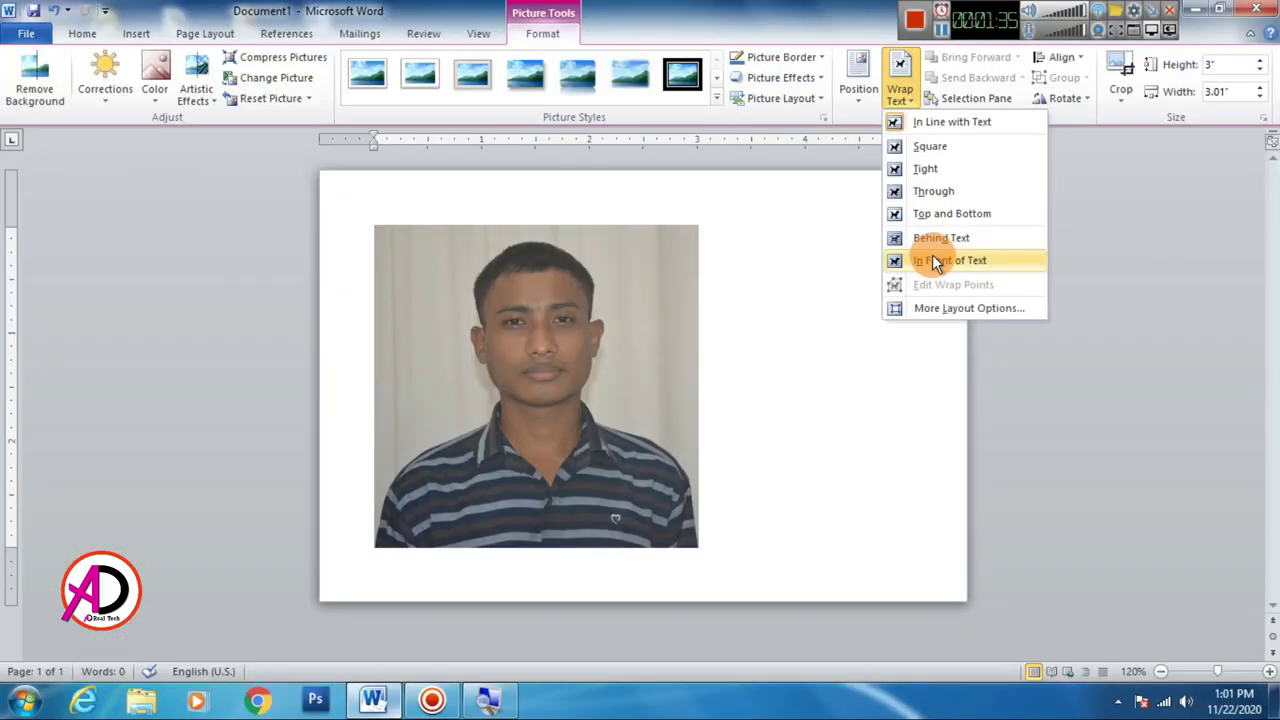
left_click(935, 262)
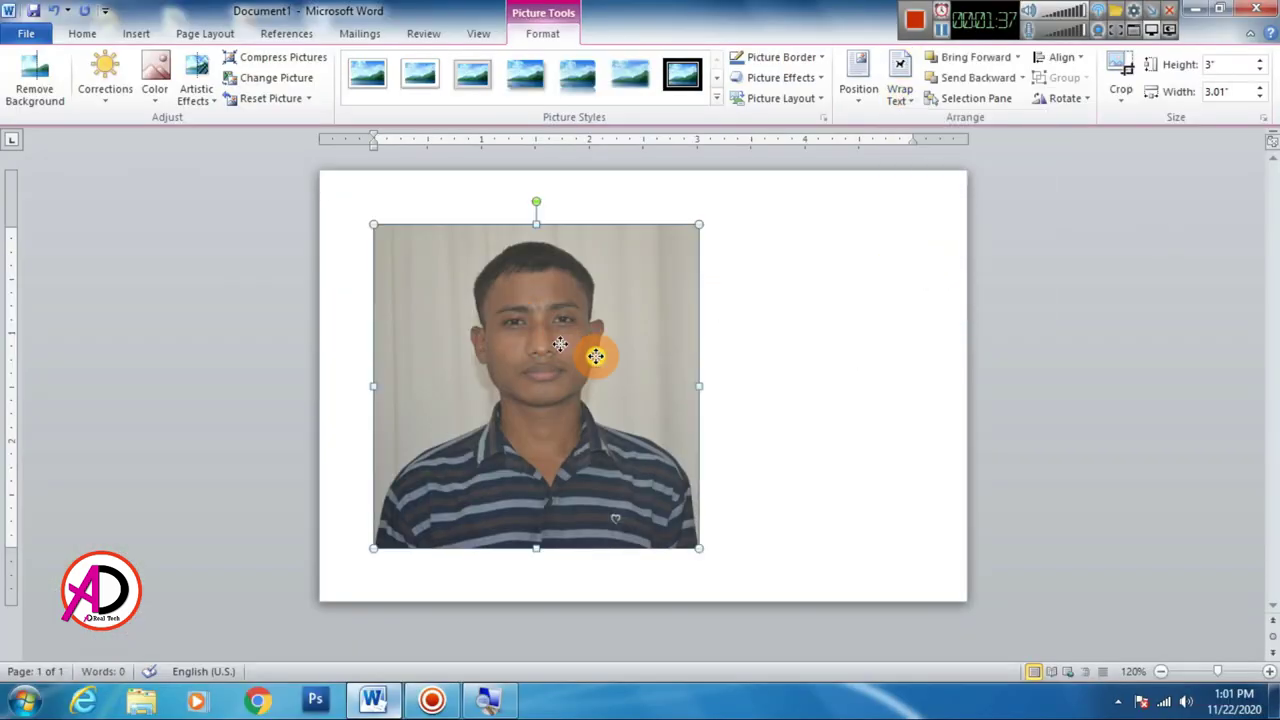
left_click_drag(560, 344, 572, 339)
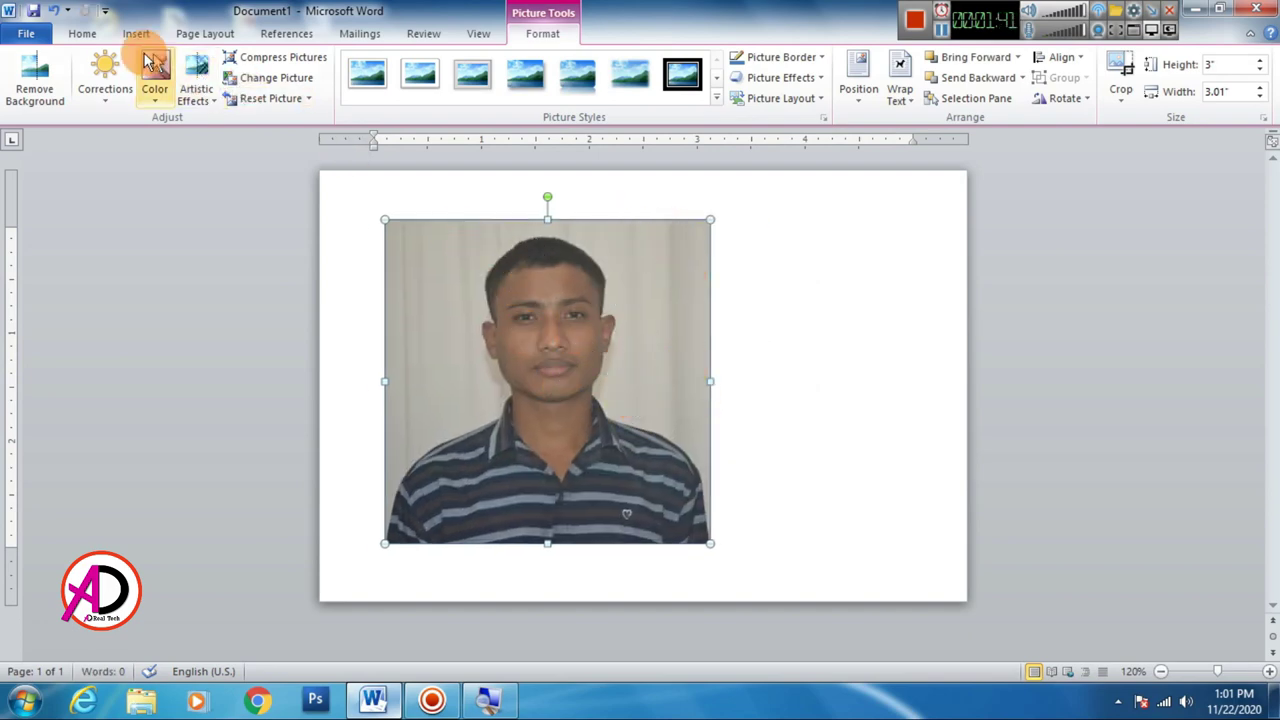
- Apply the Brightness +20% Contrast +40% correction to the photo
left_click(96, 90)
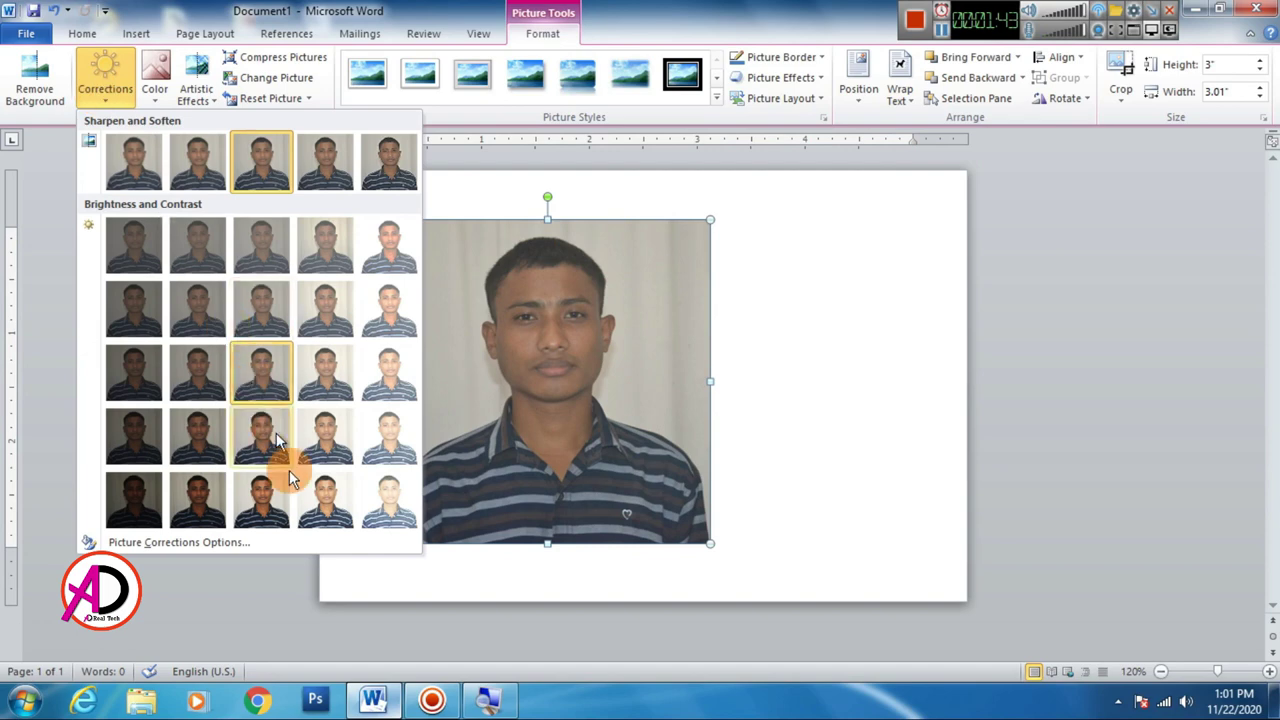
left_click(334, 515)
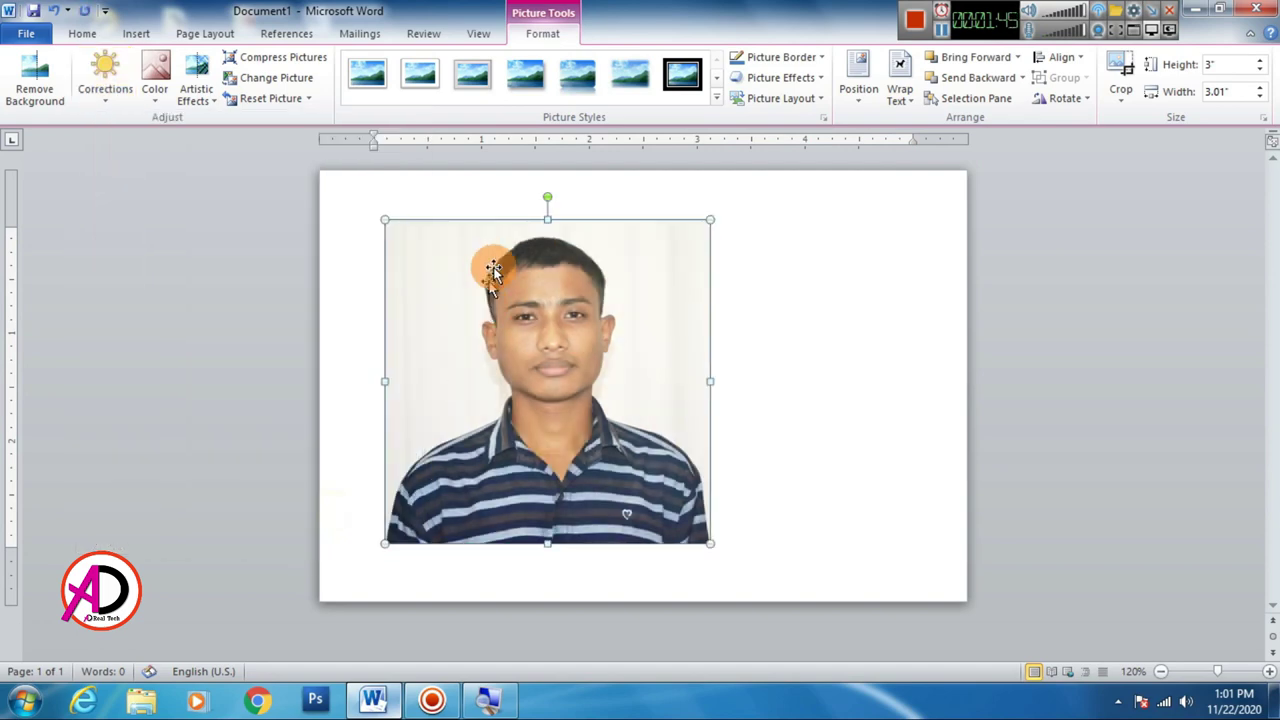
left_click(712, 380)
left_click(621, 387)
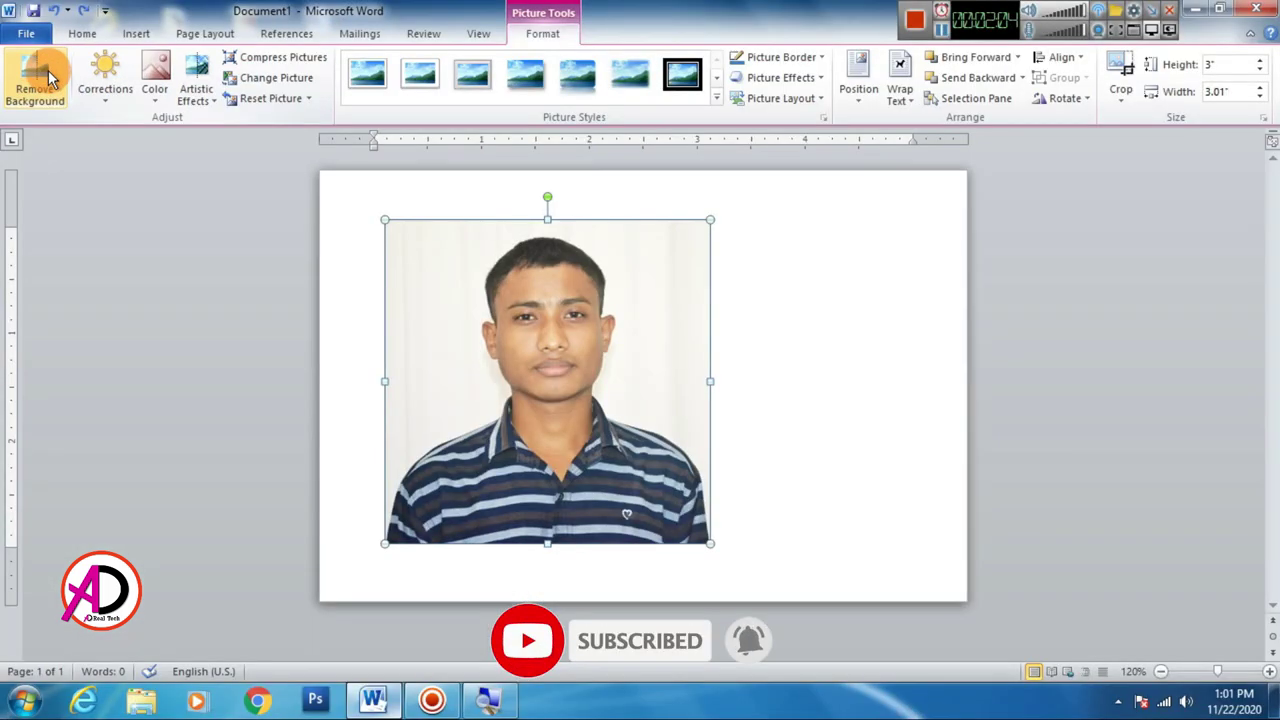
- Remove the photo's background, stretching the kept area to the photo's corners, and keep the changes
left_click(48, 70)
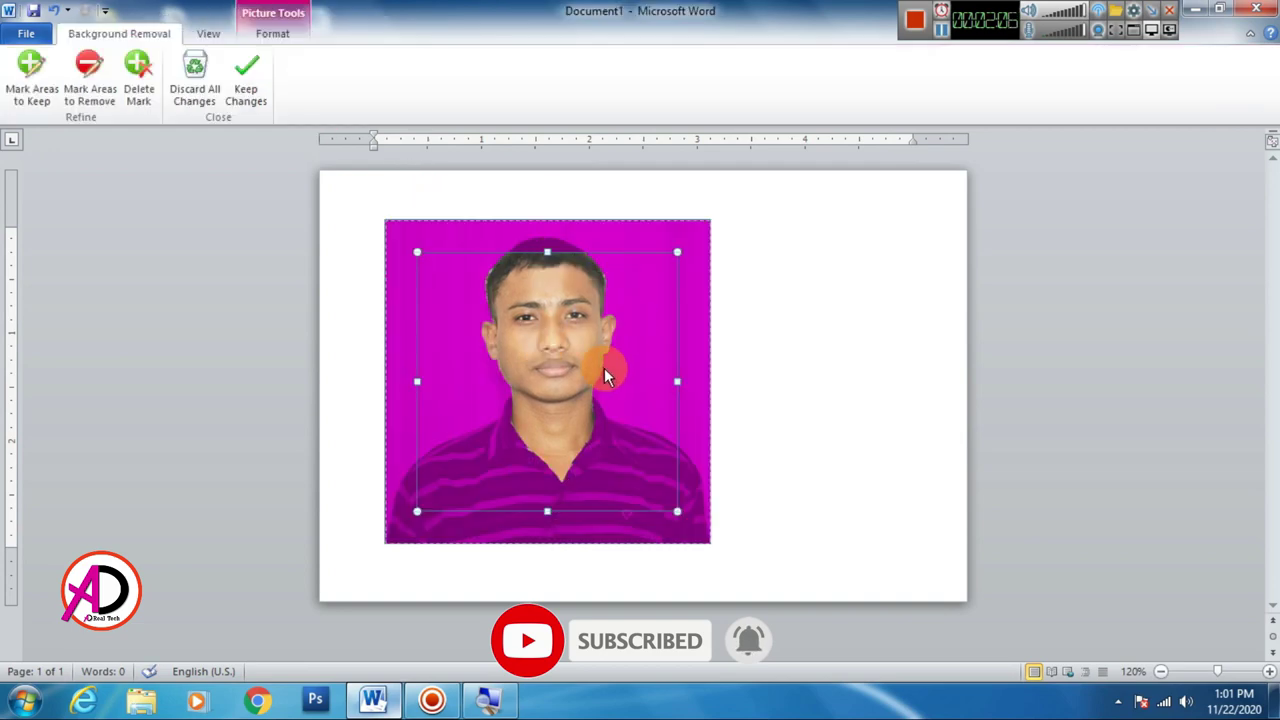
scroll(607, 369, "up", 2, "ctrl")
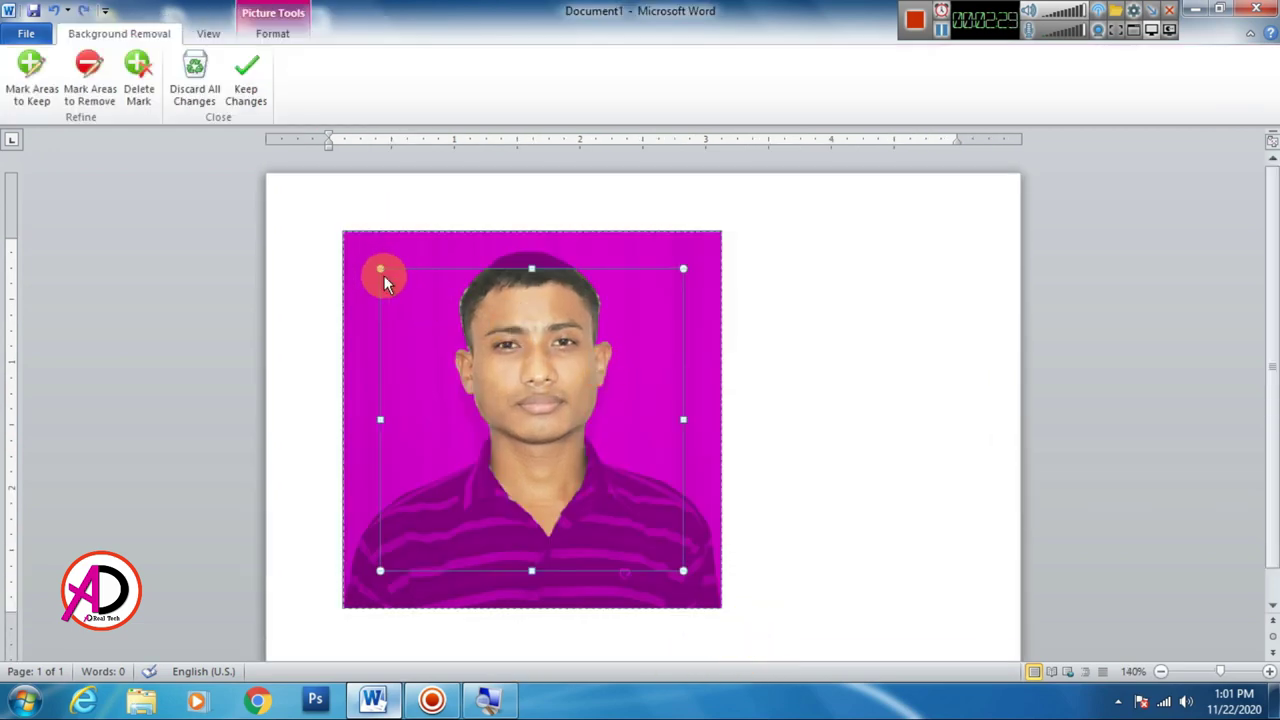
left_click_drag(380, 268, 343, 232)
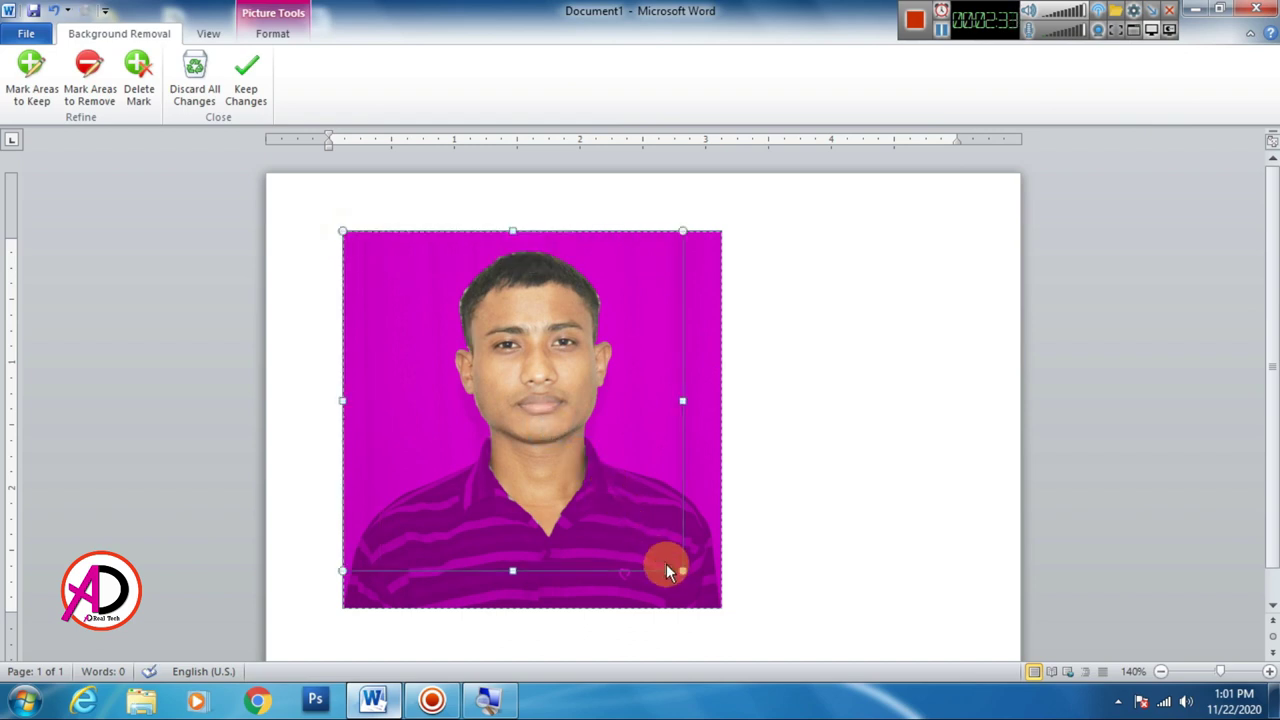
left_click_drag(682, 571, 719, 608)
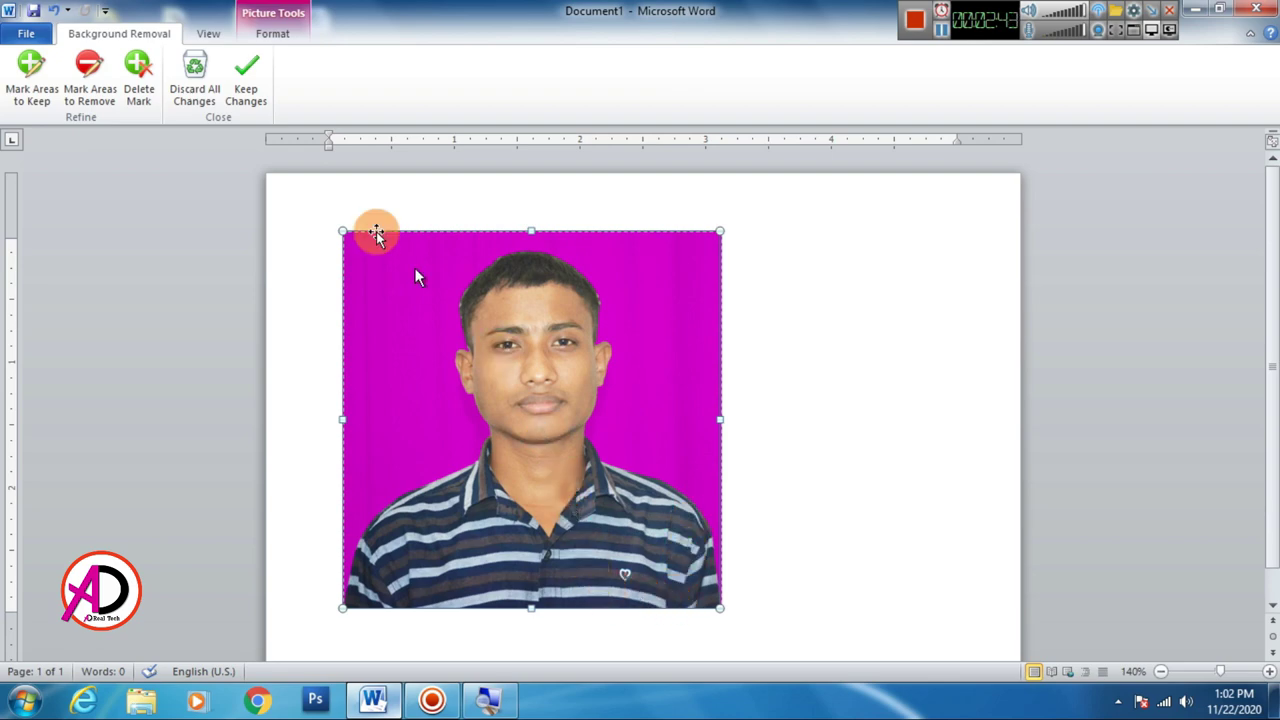
left_click(246, 96)
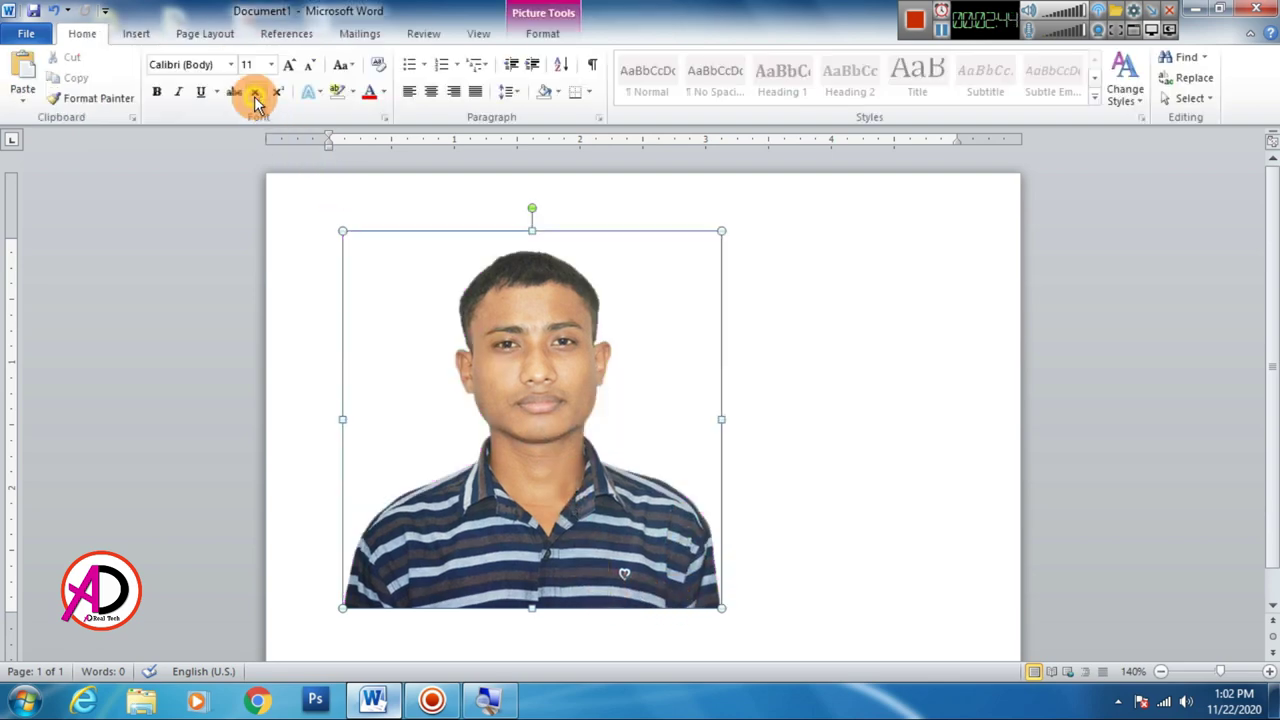
left_click(844, 470)
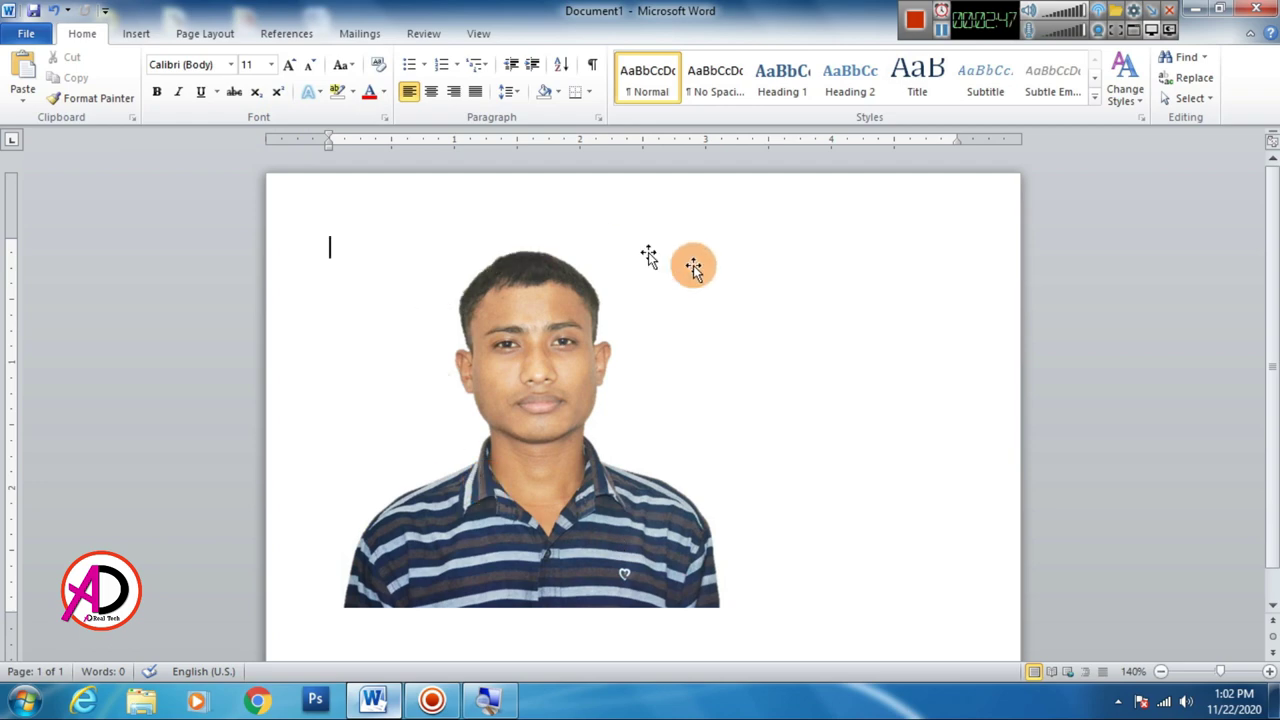
left_click(580, 420)
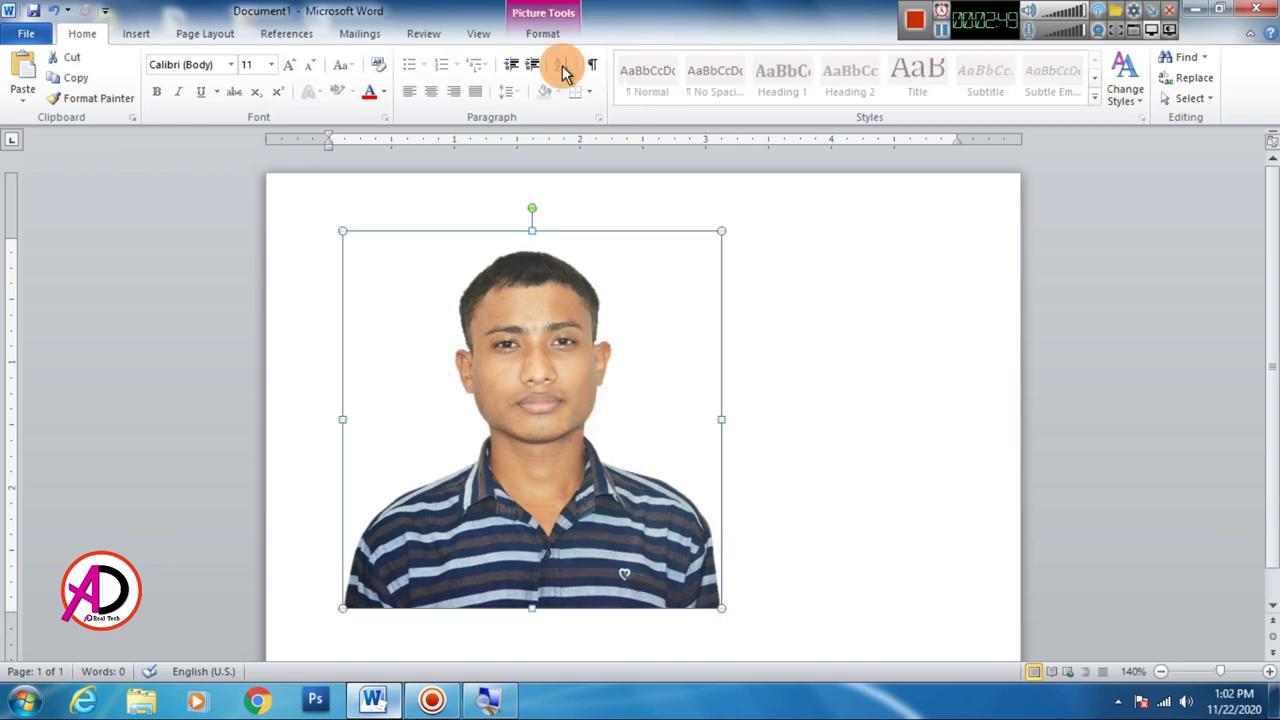
left_click(543, 33)
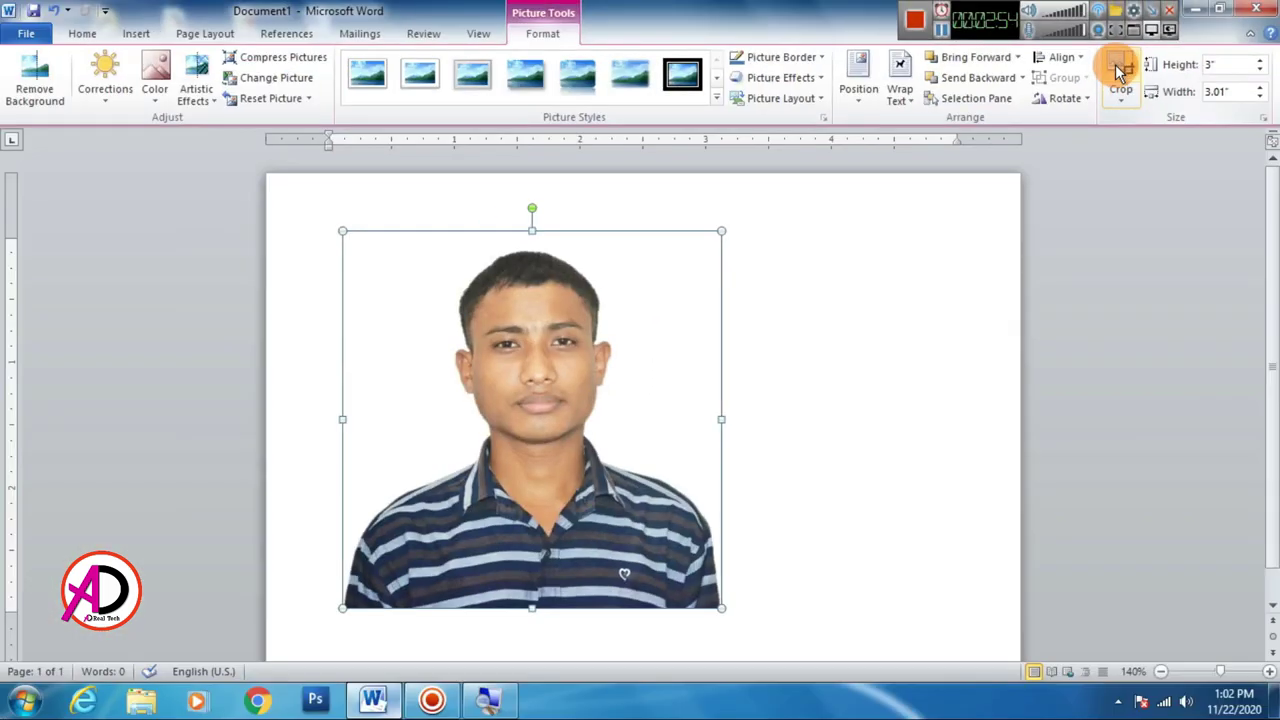
- Crop the photo's left, right and bottom edges to about 2.63" by 2.14"
left_click(1120, 73)
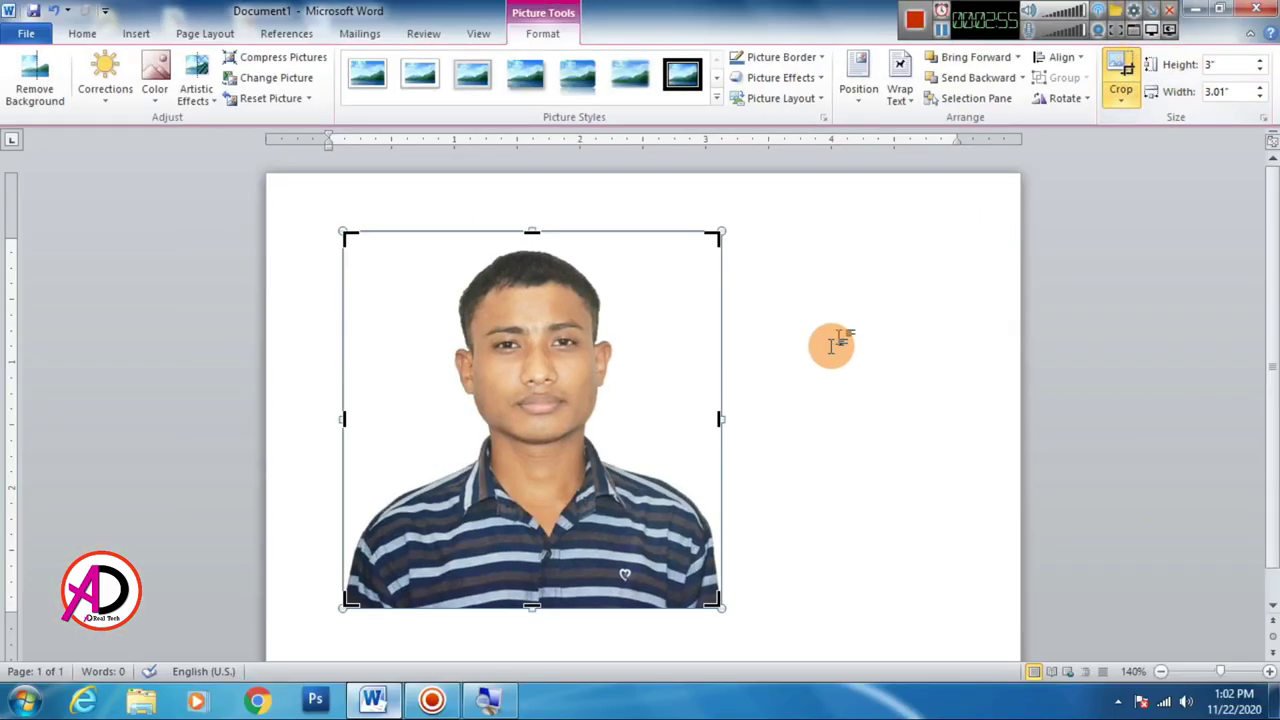
left_click_drag(719, 421, 671, 414)
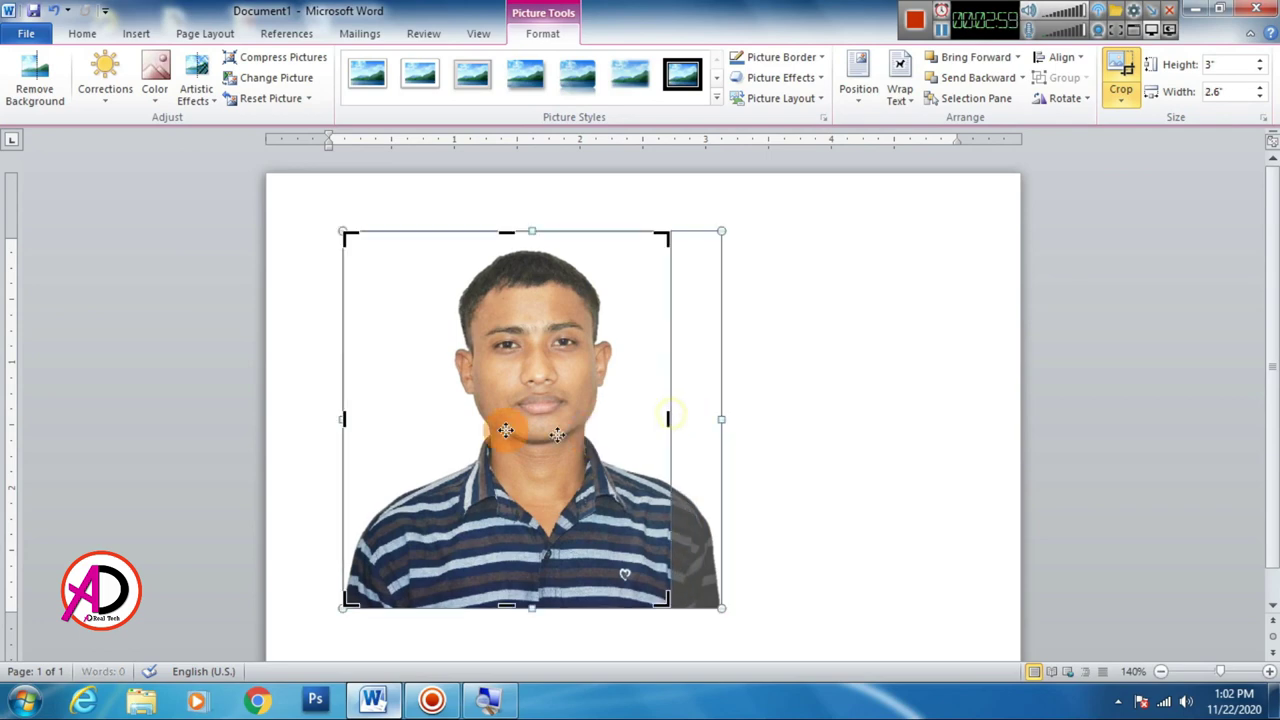
left_click_drag(344, 424, 401, 428)
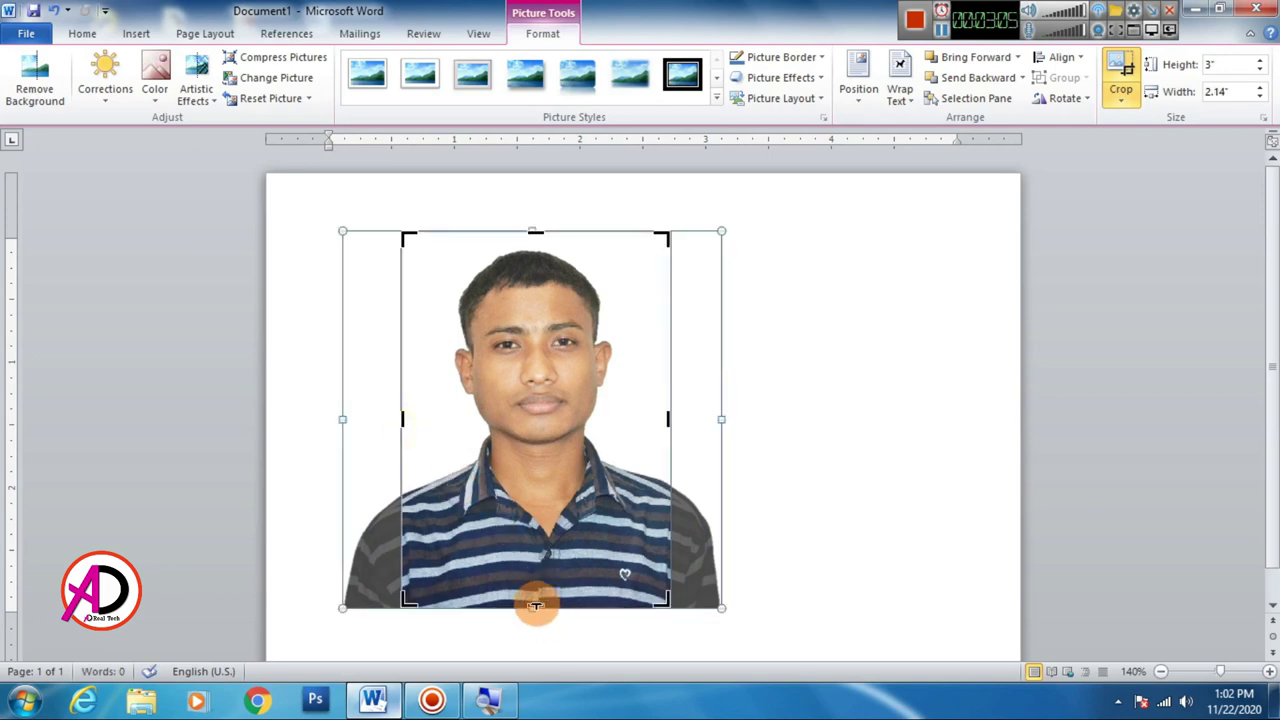
left_click_drag(535, 604, 533, 562)
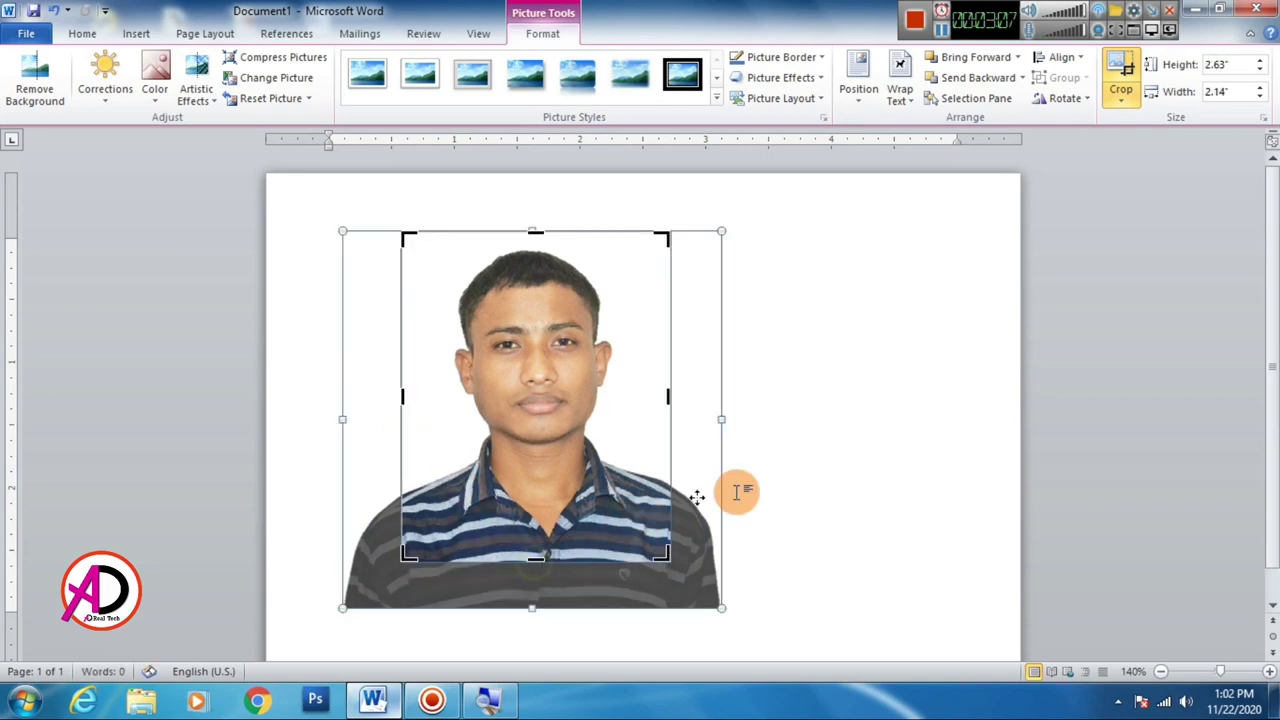
left_click(794, 476)
- Nudge the cropped photo slightly up and left
left_click_drag(531, 418, 494, 393)
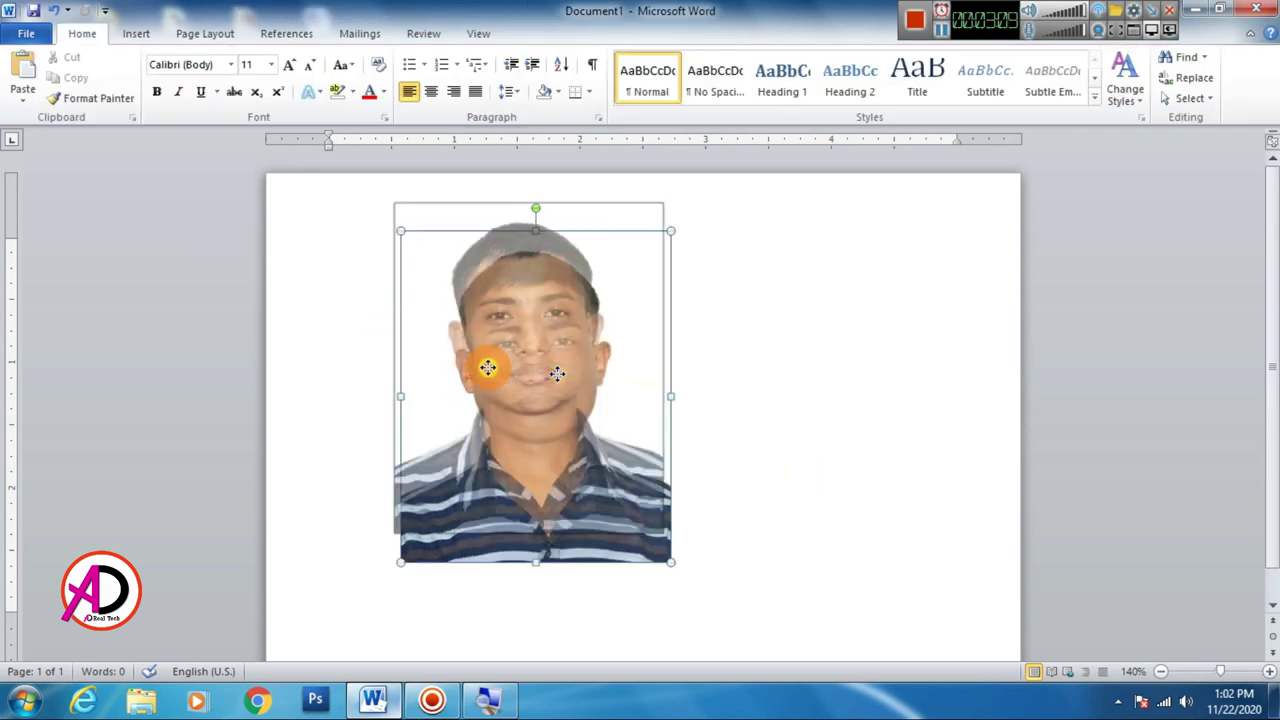
left_click(688, 415)
left_click(537, 368)
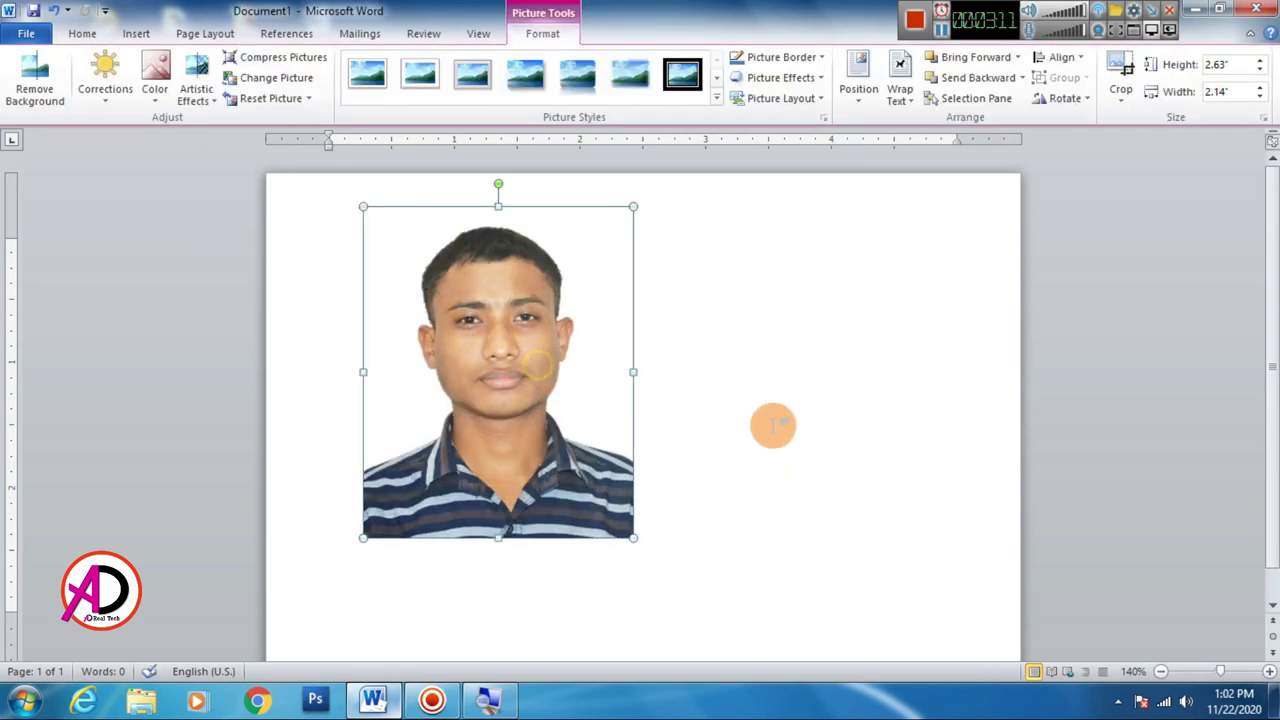
left_click(771, 423)
left_click(491, 300)
left_click(780, 387)
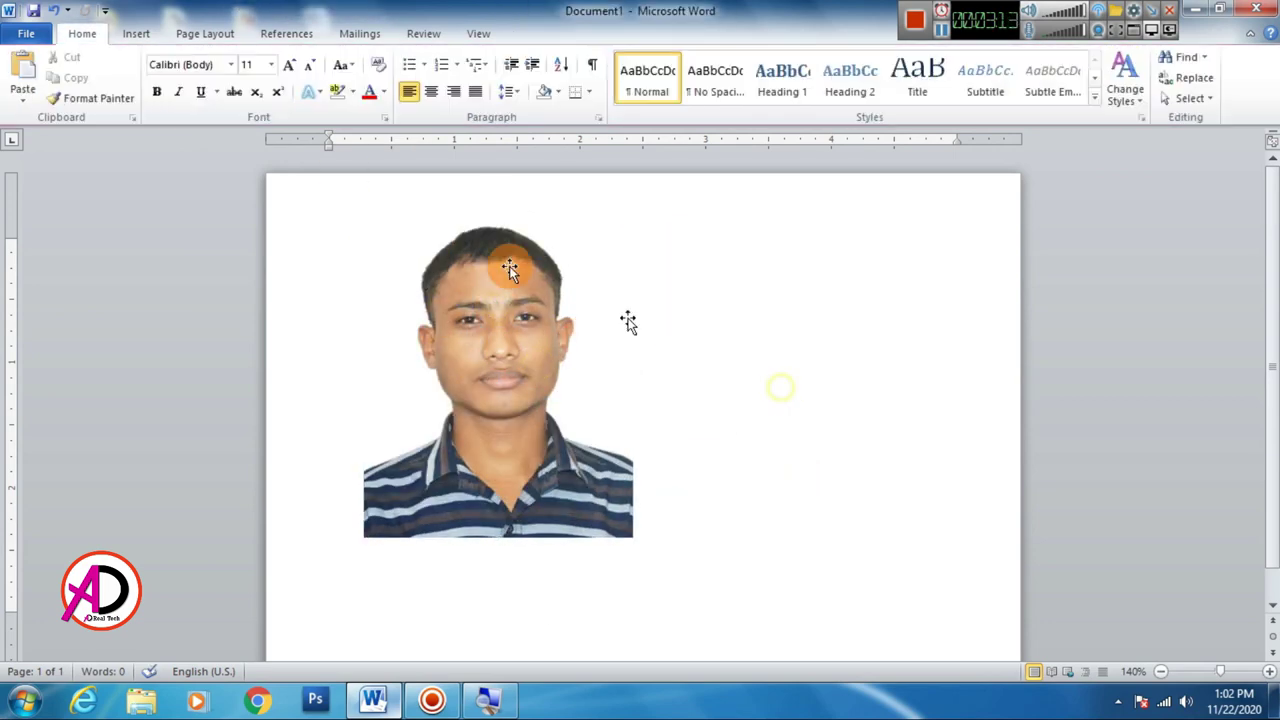
- Draw a rectangle over the photo, sized to match it at about 2.56" by 2.14"
left_click(134, 34)
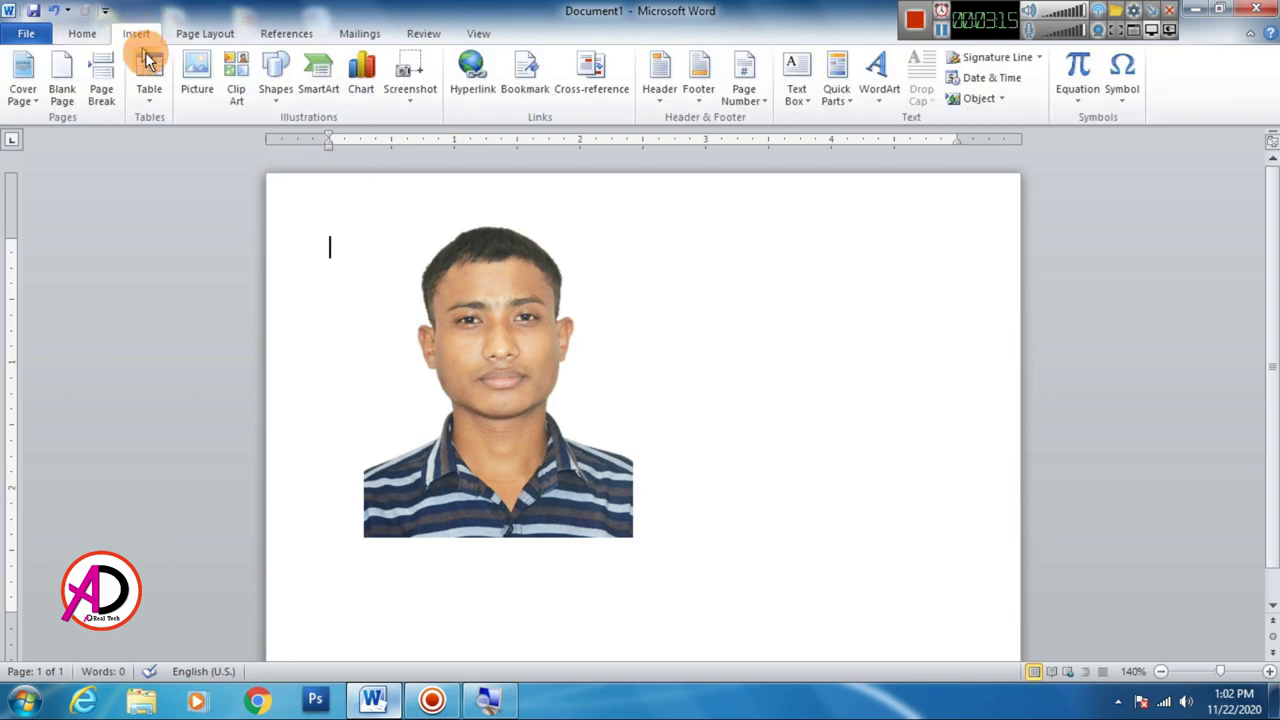
left_click(277, 88)
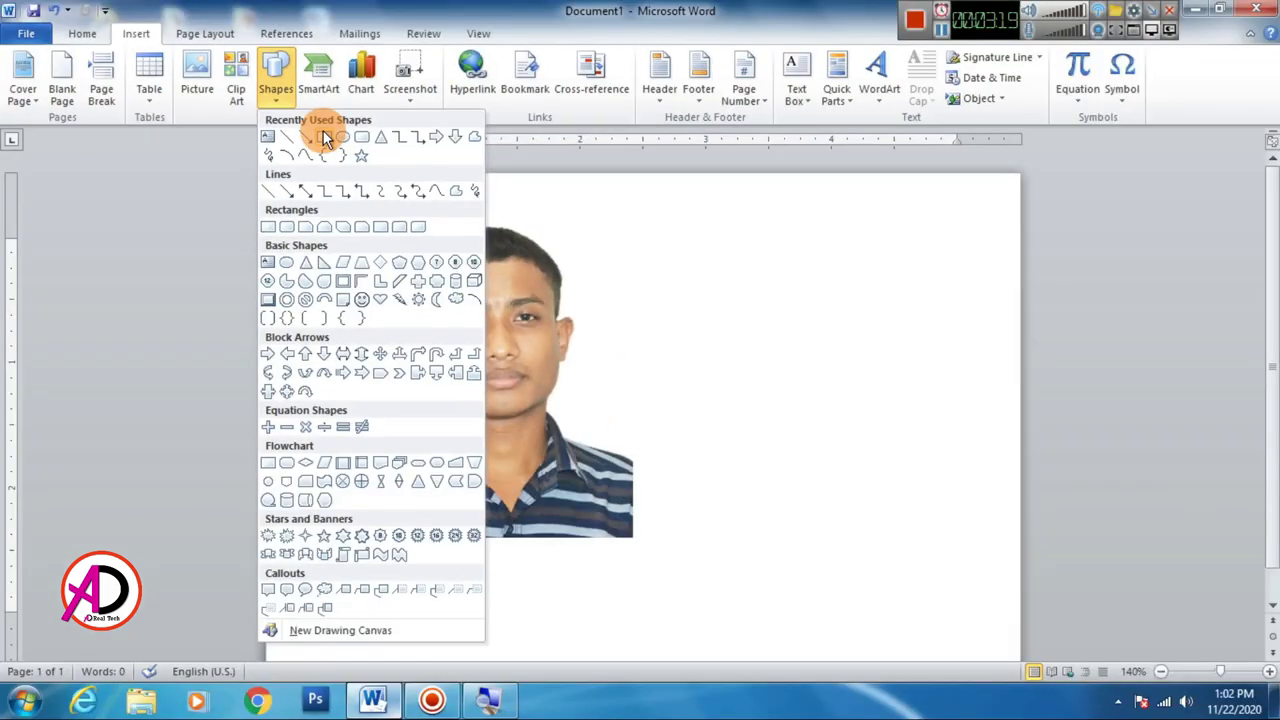
left_click(323, 135)
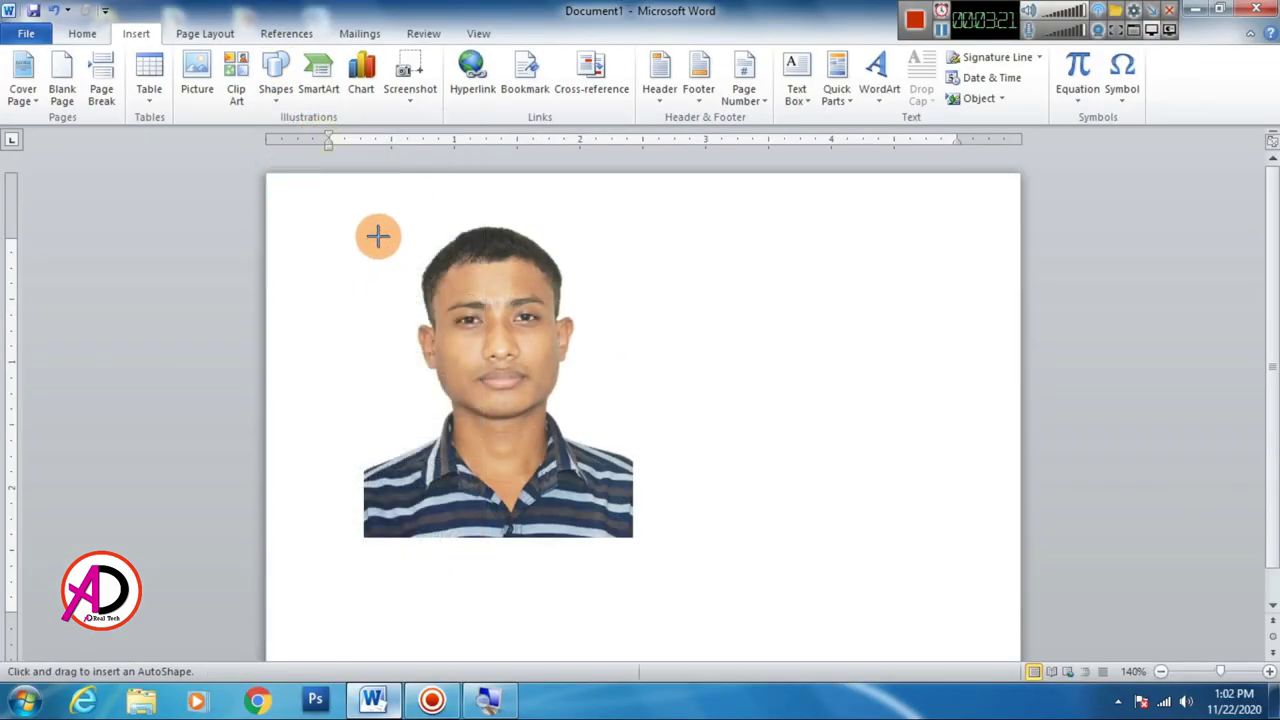
left_click_drag(369, 229, 633, 537)
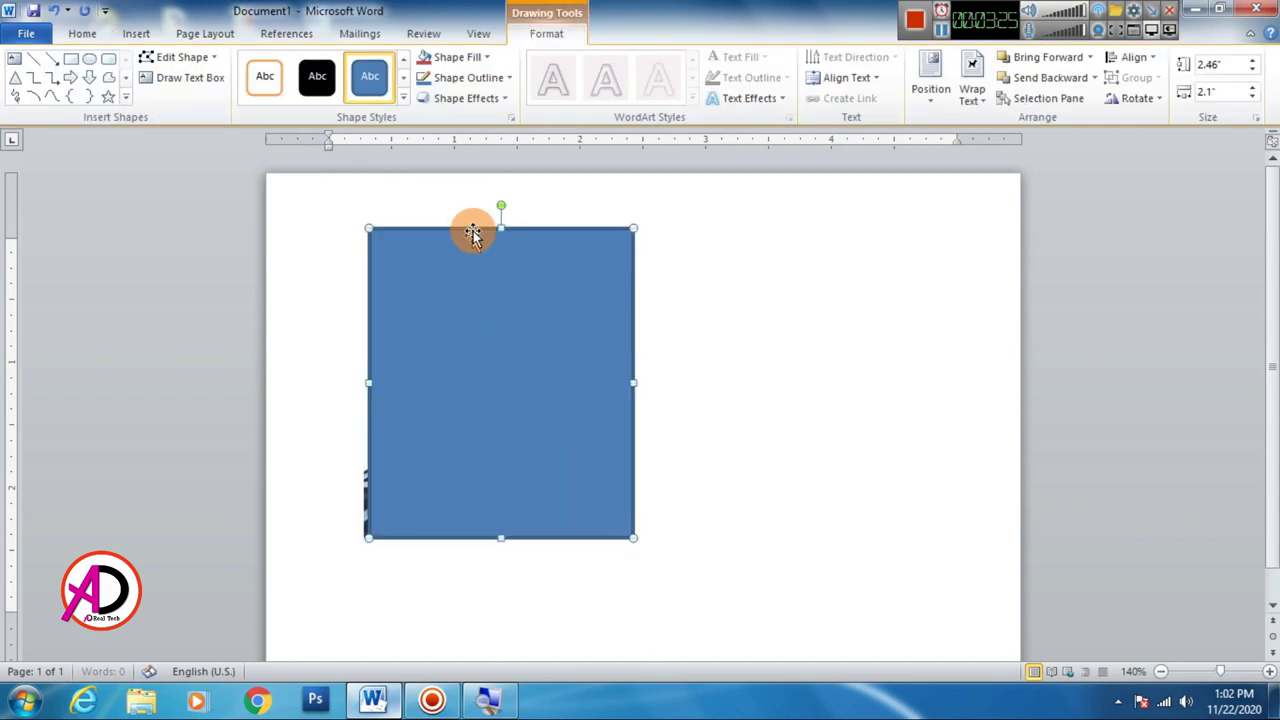
left_click_drag(500, 229, 500, 216)
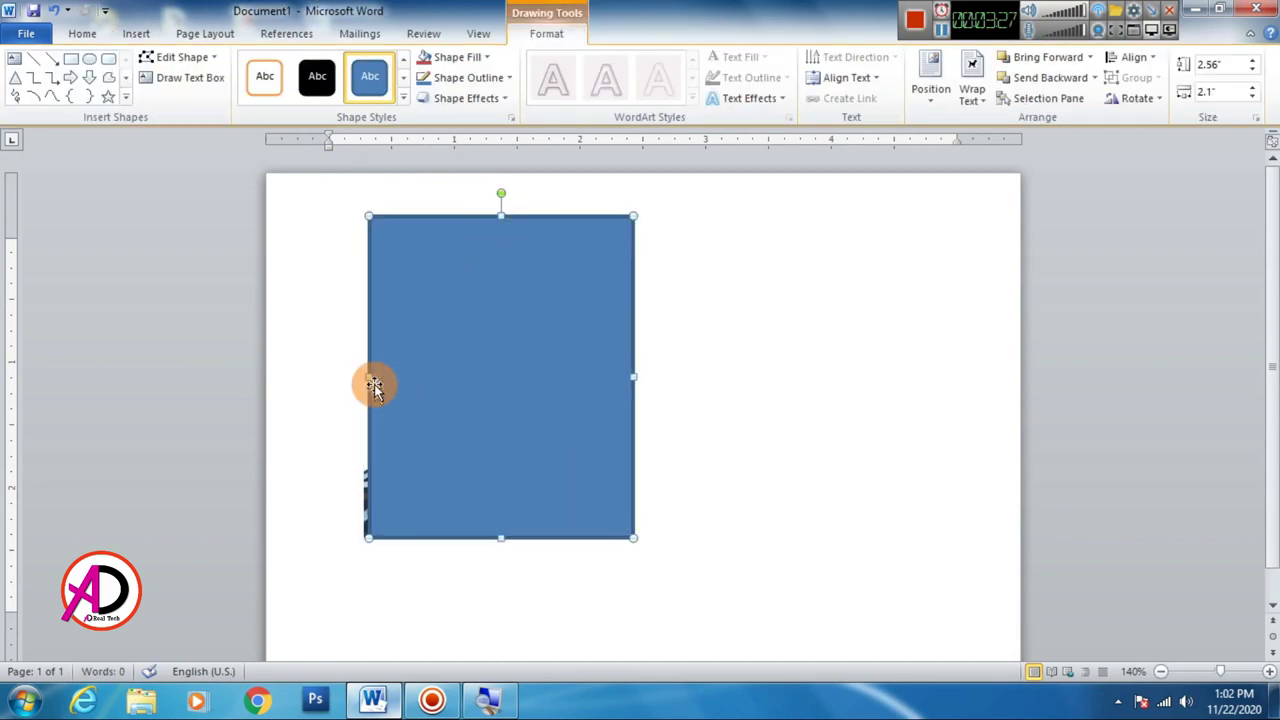
left_click_drag(371, 378, 364, 378)
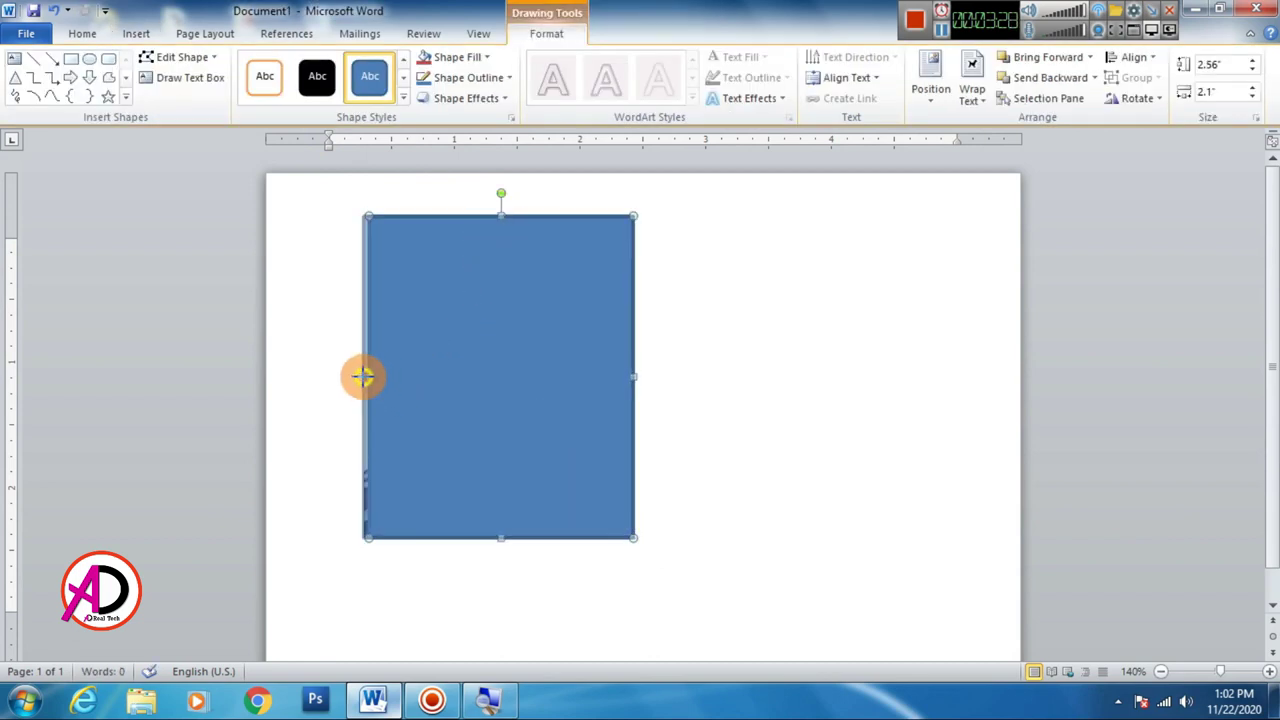
- Remove the rectangle's outline and fill it with light blue
left_click(484, 80)
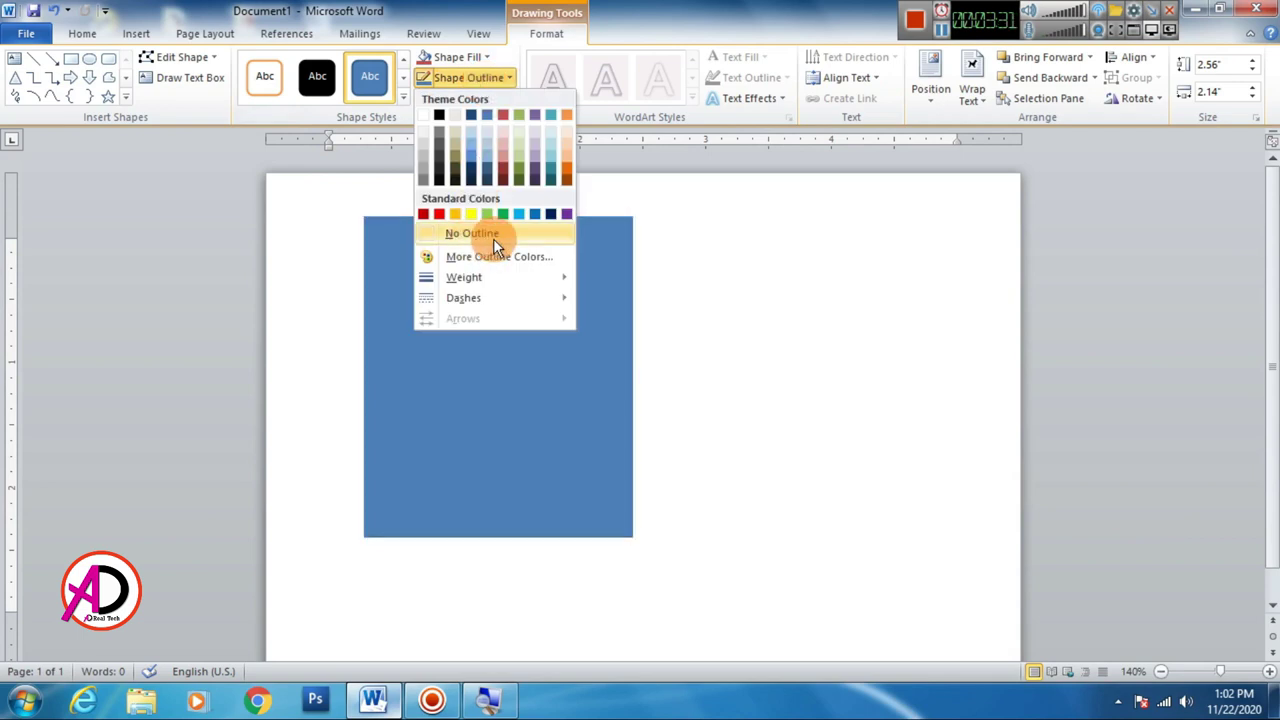
left_click(491, 235)
left_click(459, 58)
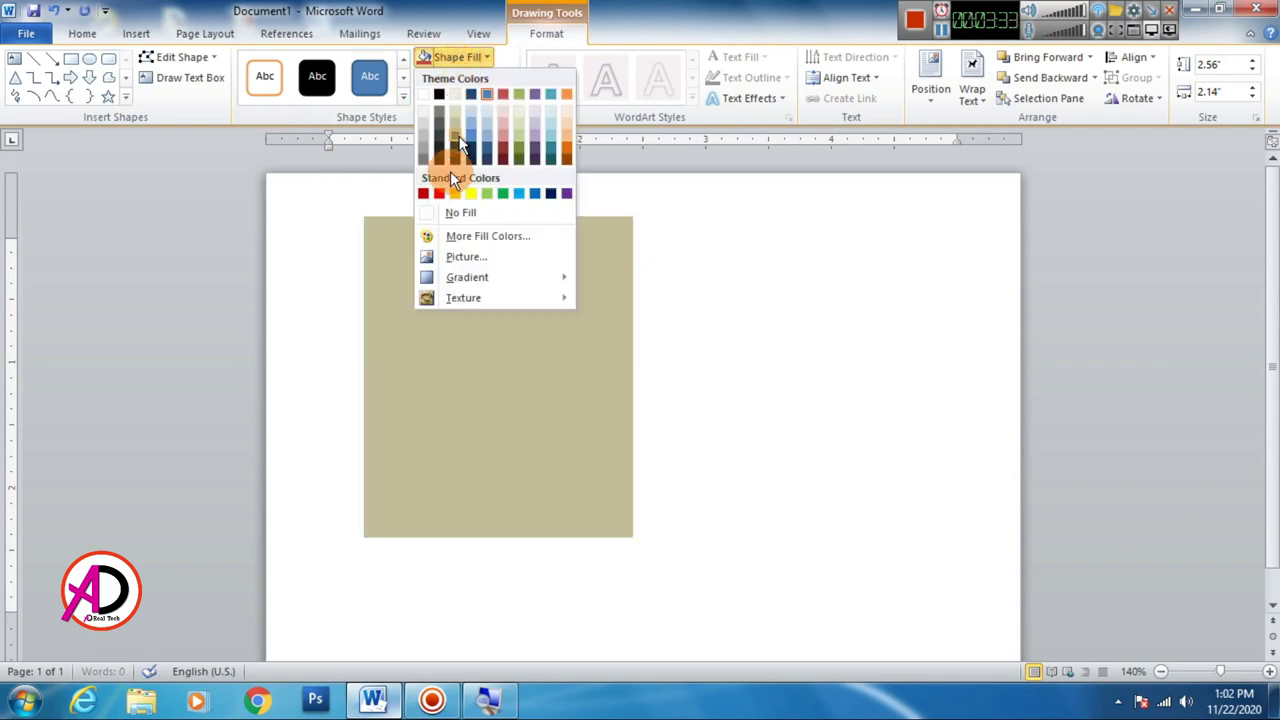
left_click(520, 193)
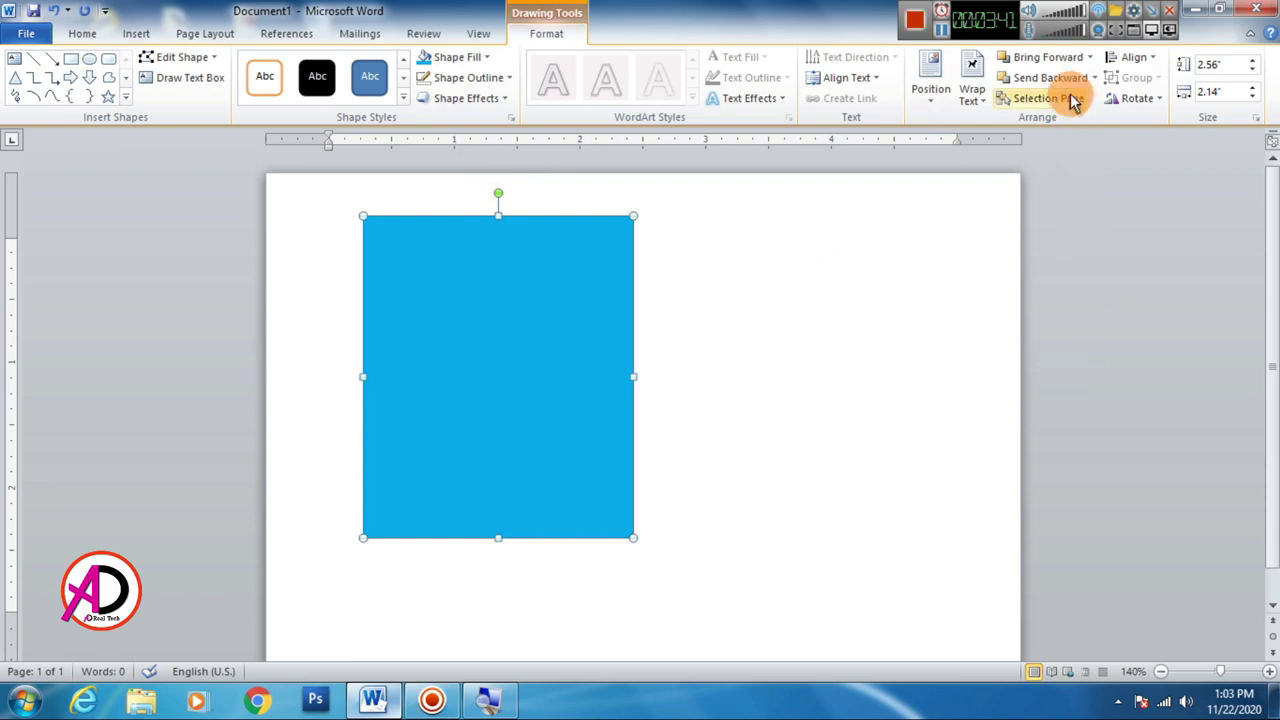
- Send the light blue rectangle to the back, behind the photo
left_click(1096, 80)
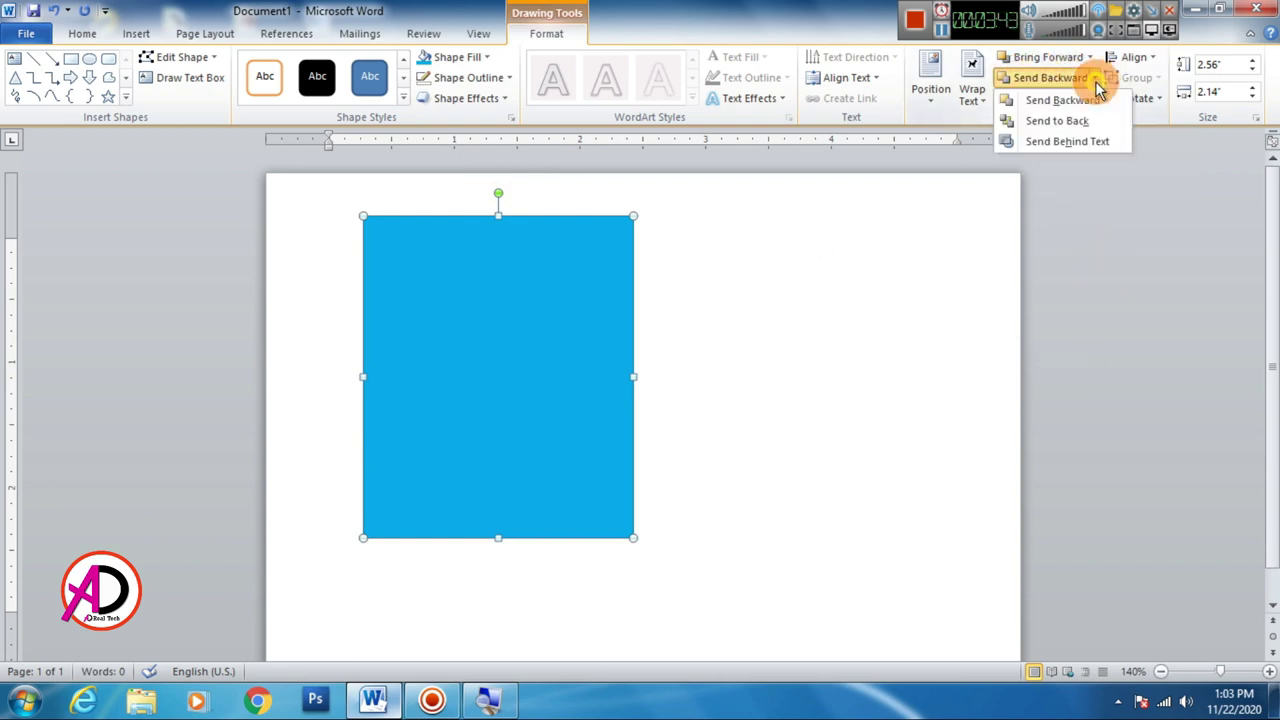
left_click(1052, 122)
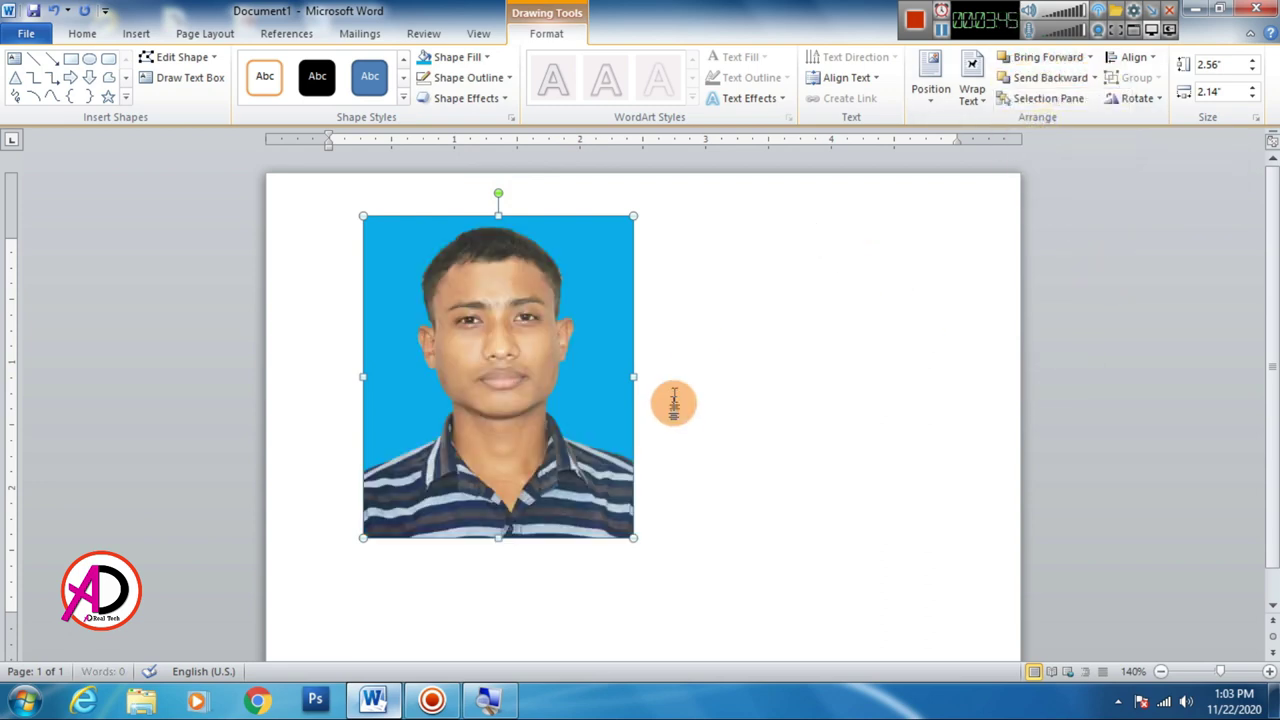
left_click(704, 424)
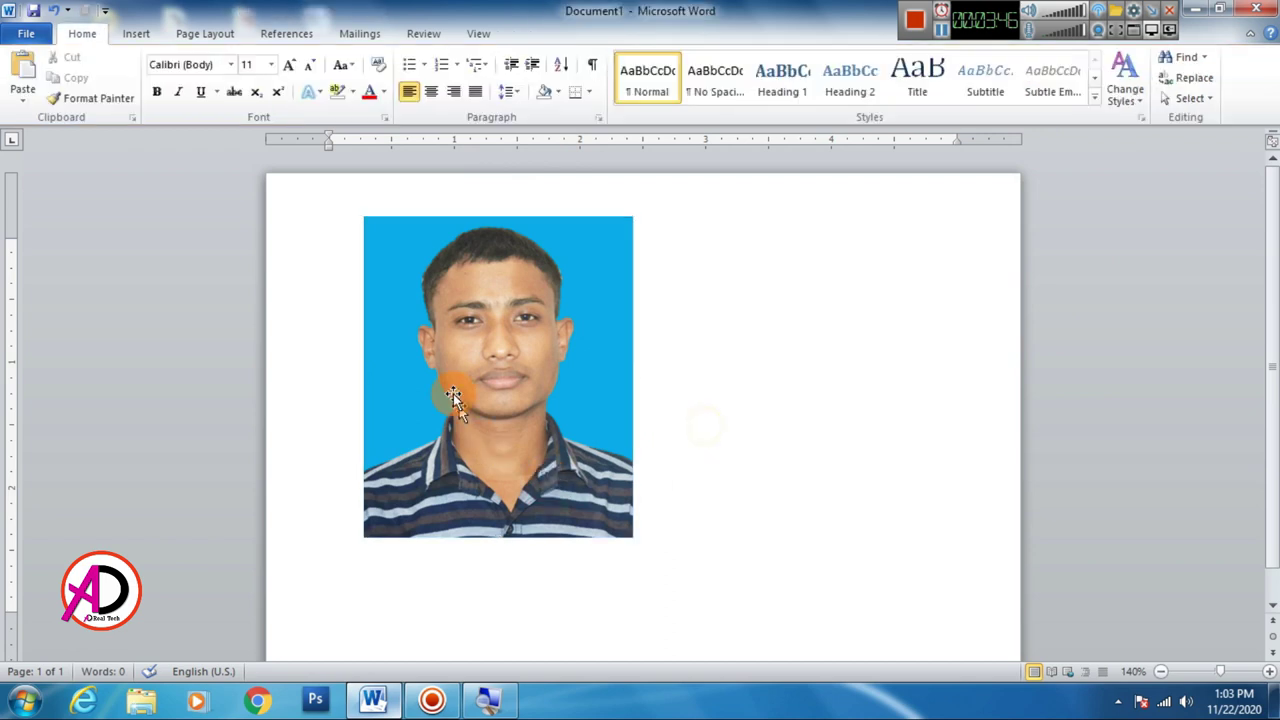
left_click(556, 440)
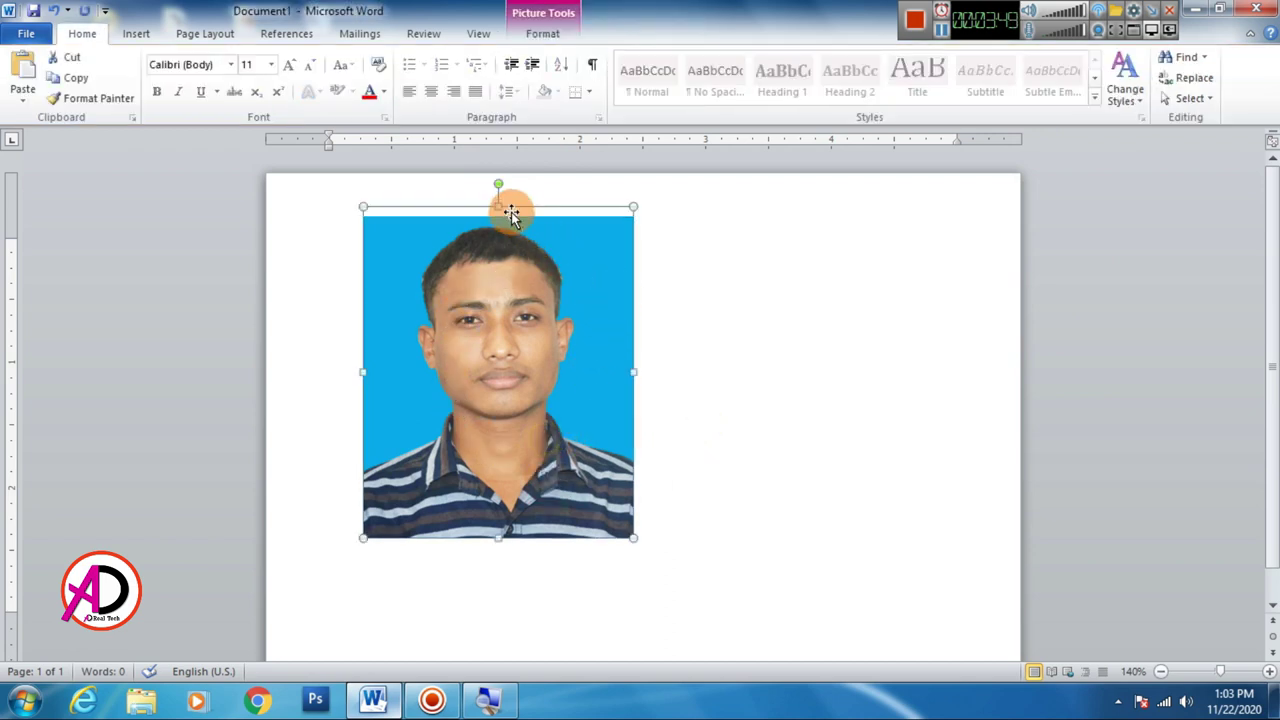
- Show the Selection Pane listing the photo and rectangle
left_click(711, 322)
left_click(620, 292)
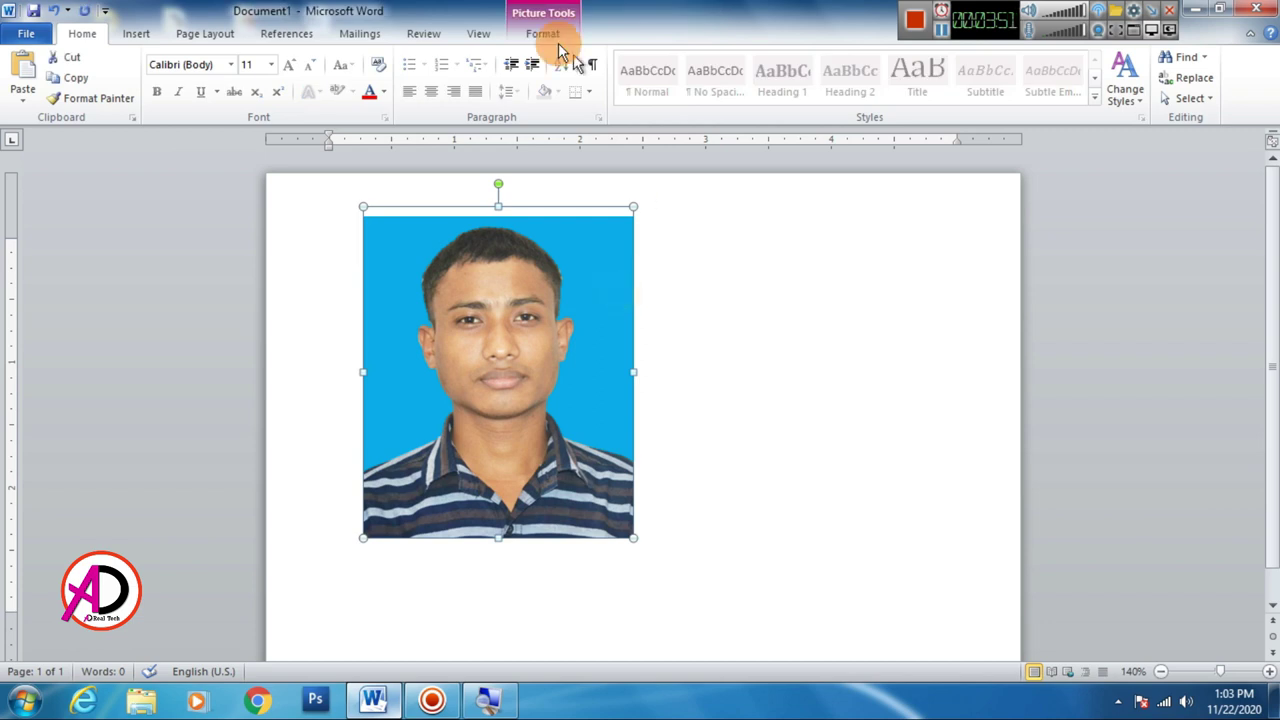
left_click(543, 33)
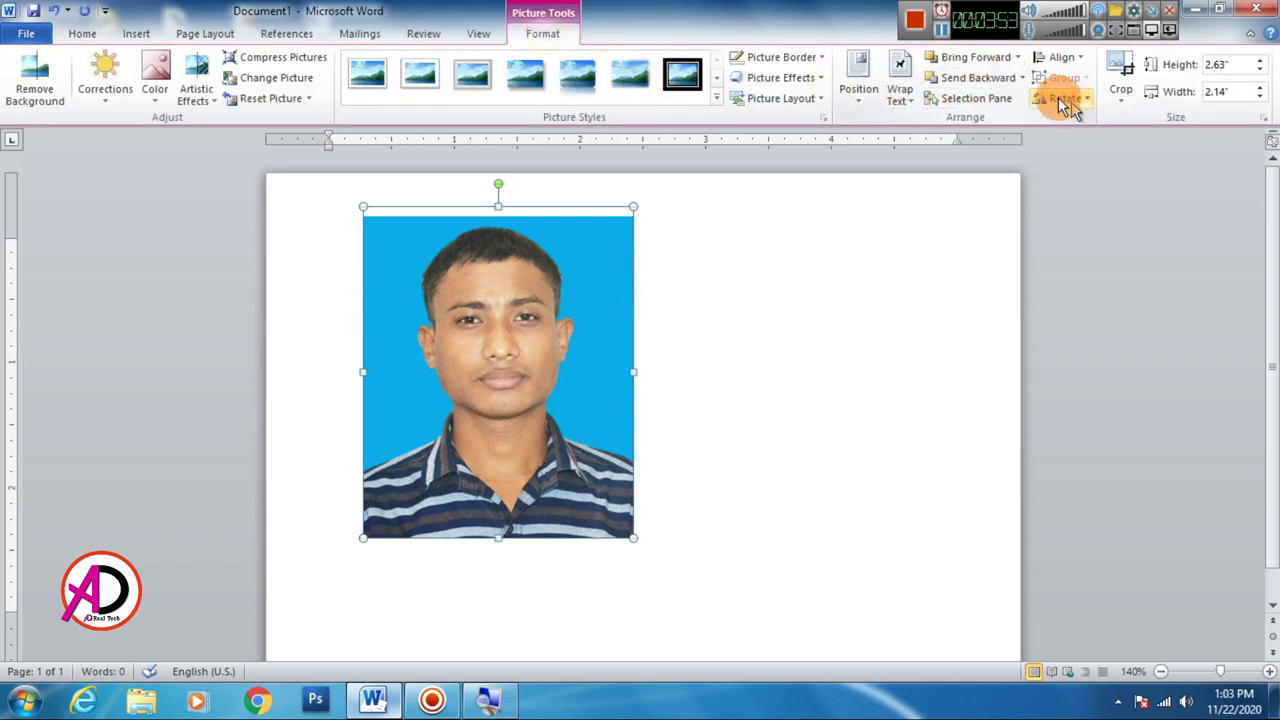
left_click(960, 99)
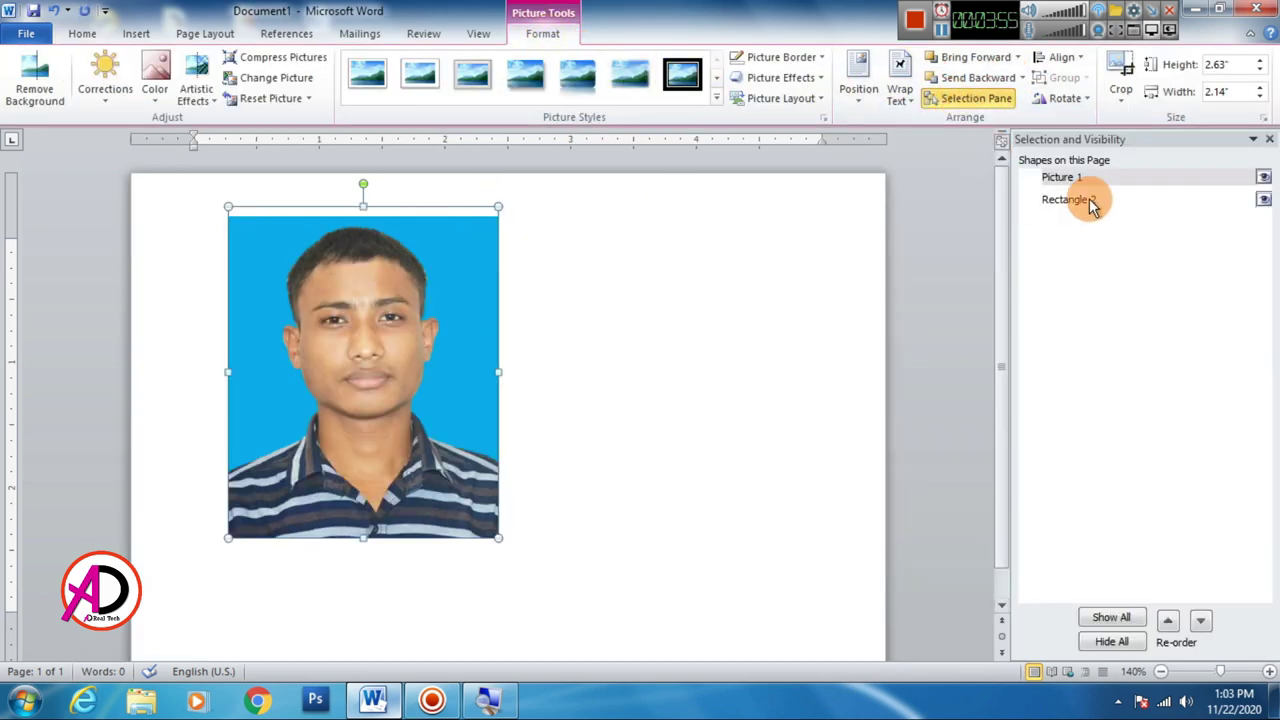
left_click(656, 399)
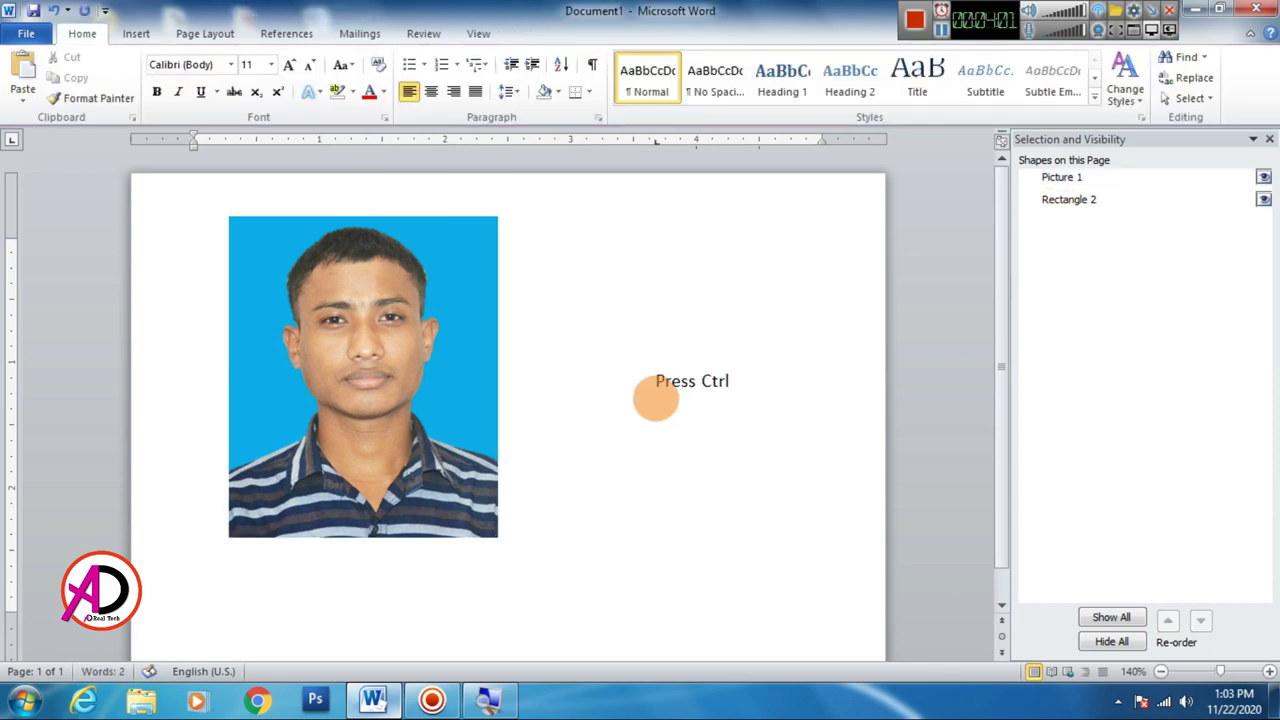
- Delete the temporary "Press Ctrl" note text from the page
left_click_drag(657, 380, 755, 385)
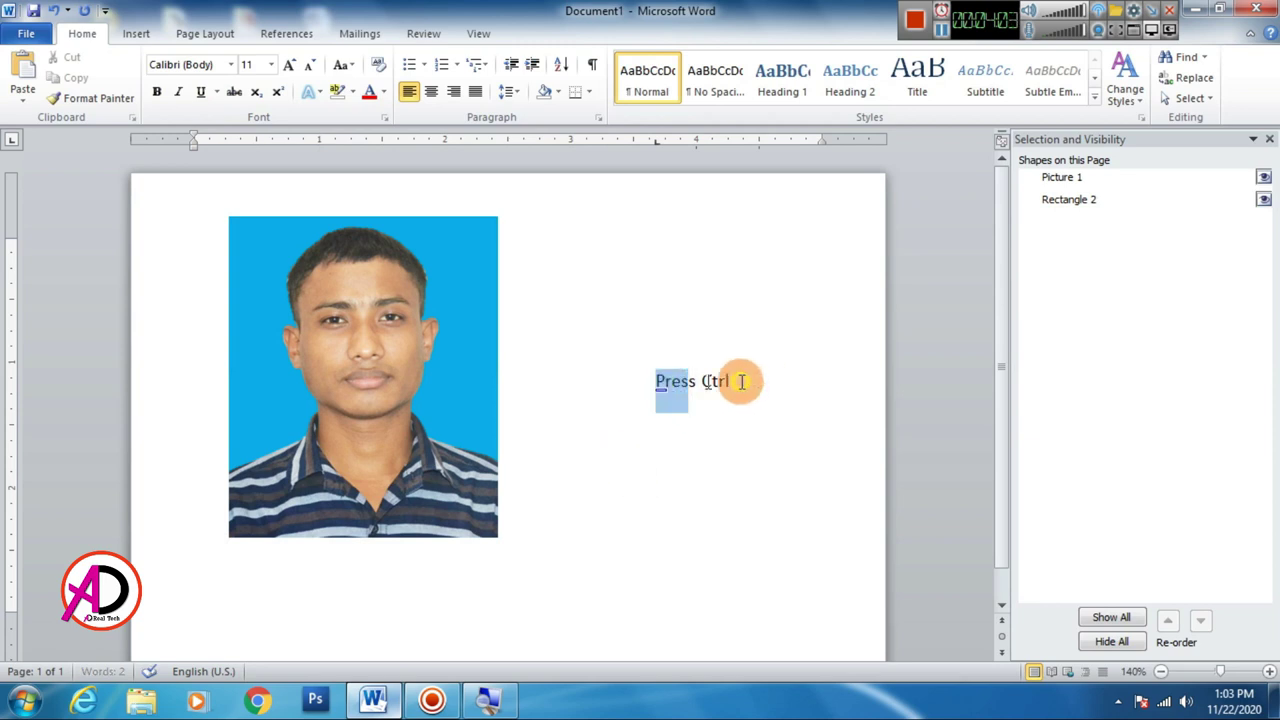
left_click(715, 381)
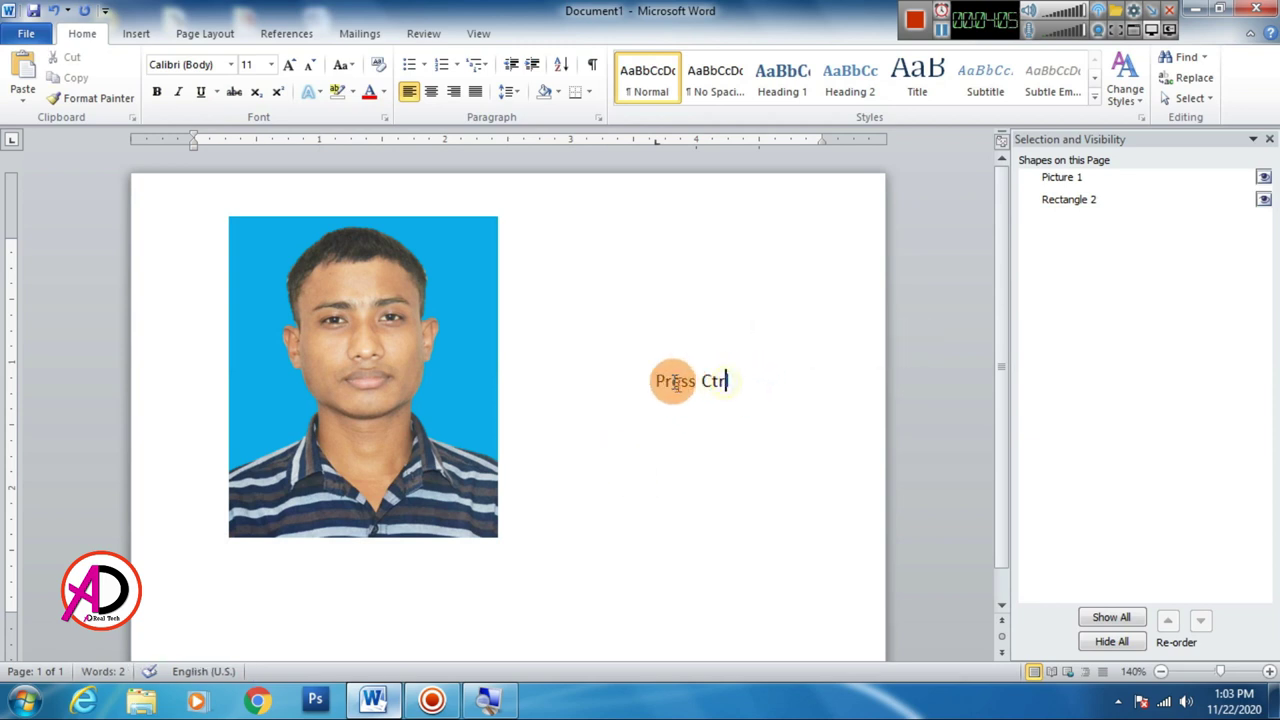
left_click_drag(663, 381, 737, 381)
key("Delete")
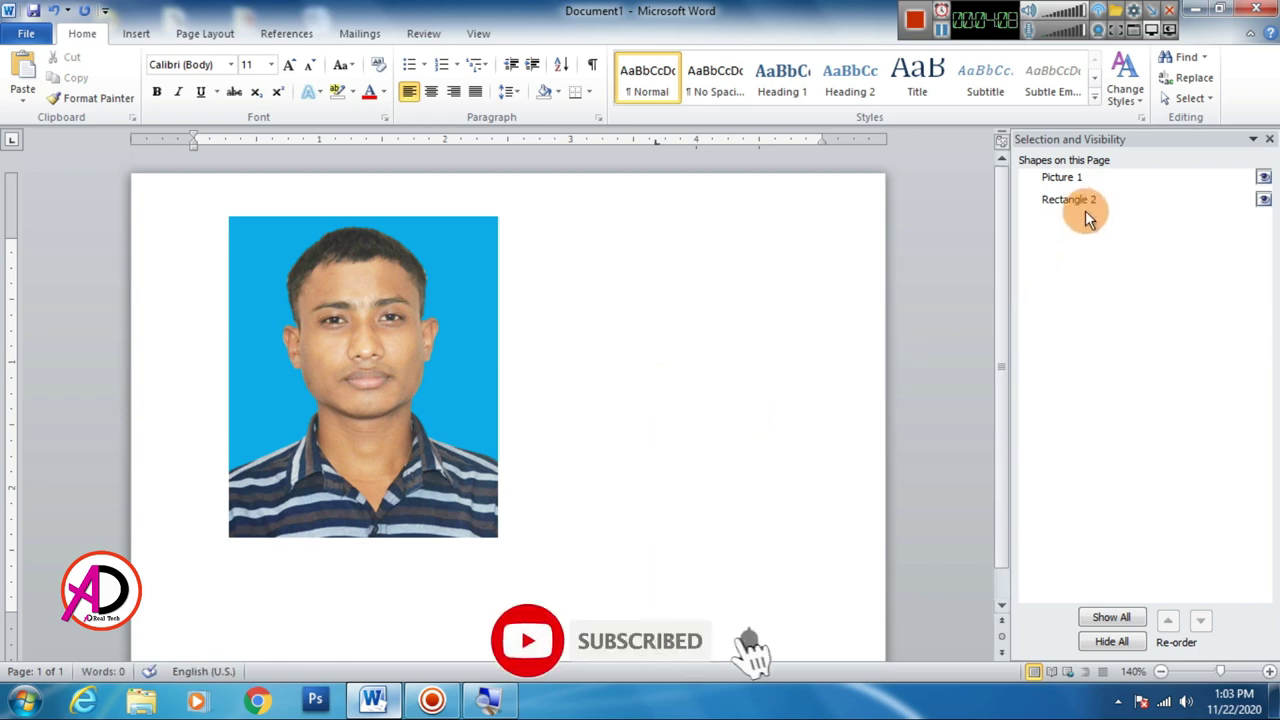
- Group Rectangle 2 and Picture 1 into a single object
left_click(1080, 200)
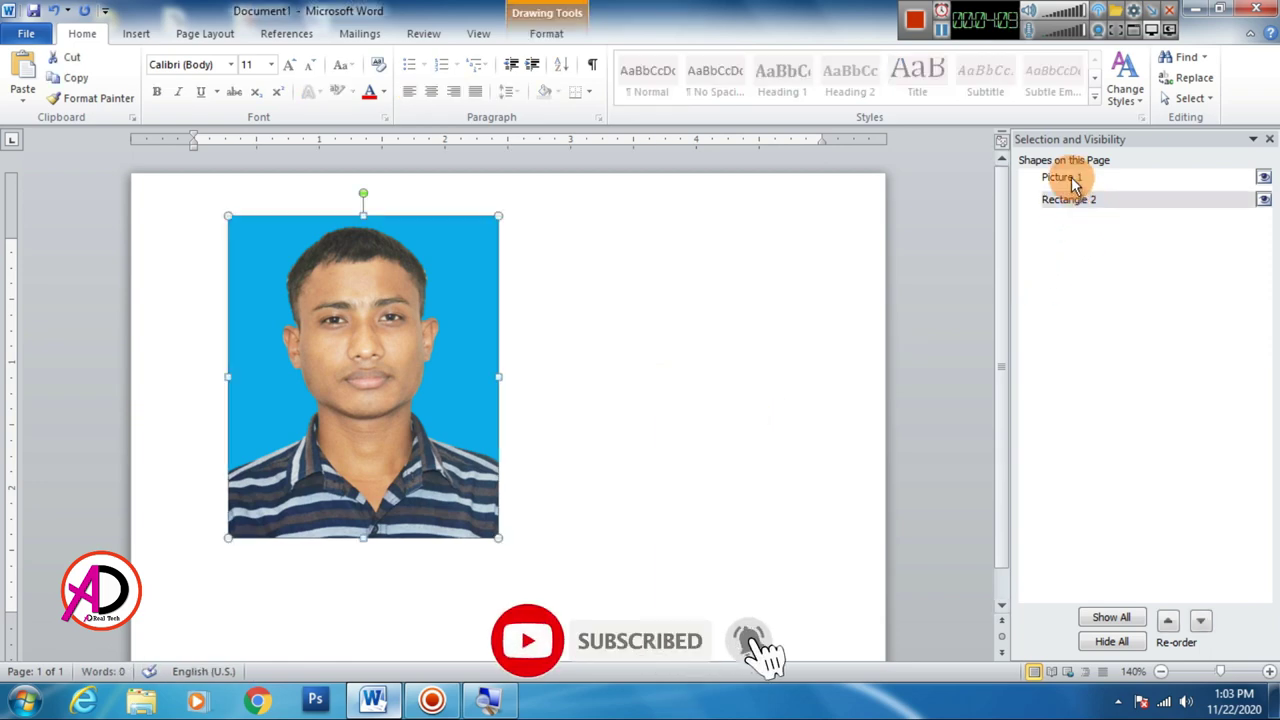
left_click(1073, 184, "ctrl")
right_click(400, 366)
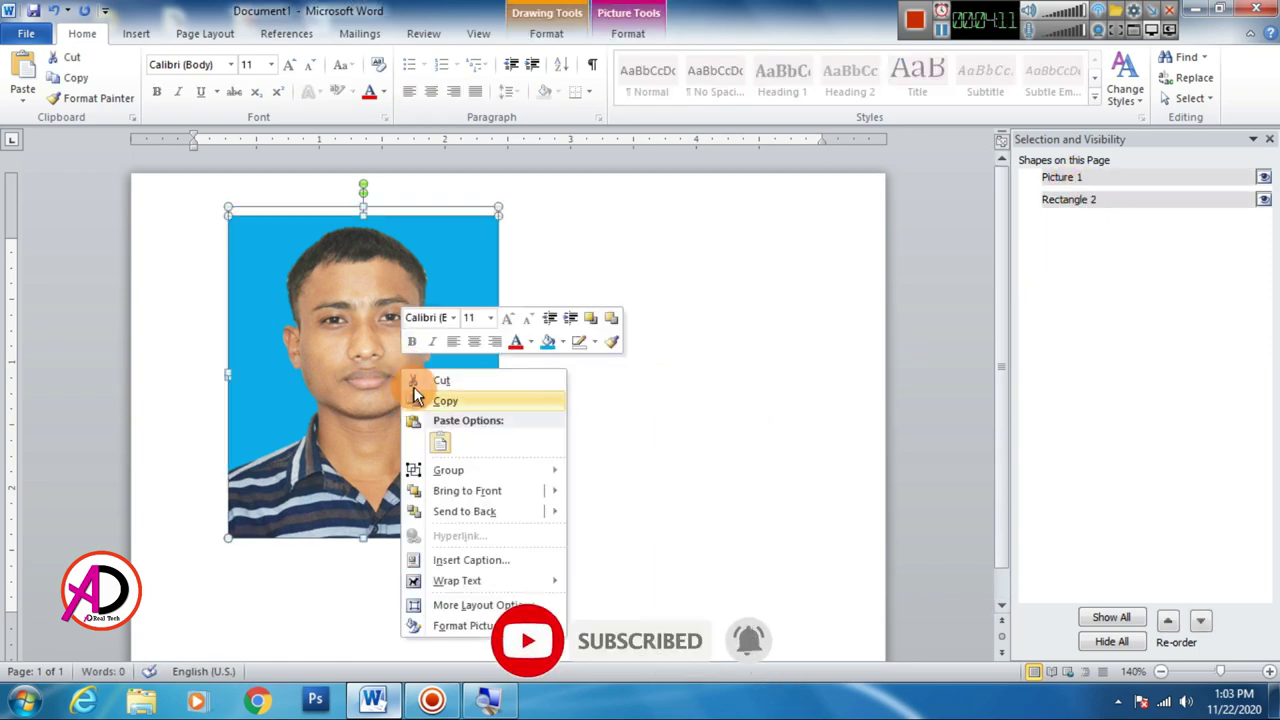
mouse_move(451, 471)
left_click(603, 471)
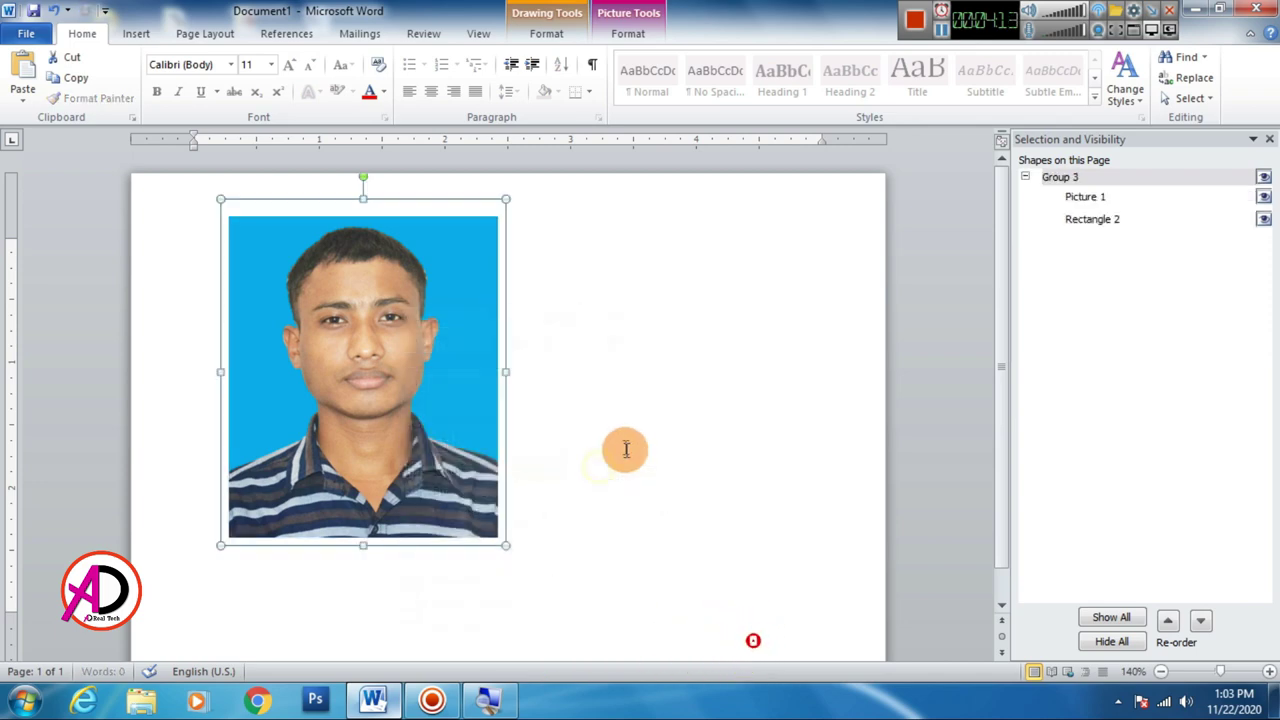
- Resize the grouped photo and backdrop to 1.77" high by 1.37" wide
left_click(1269, 139)
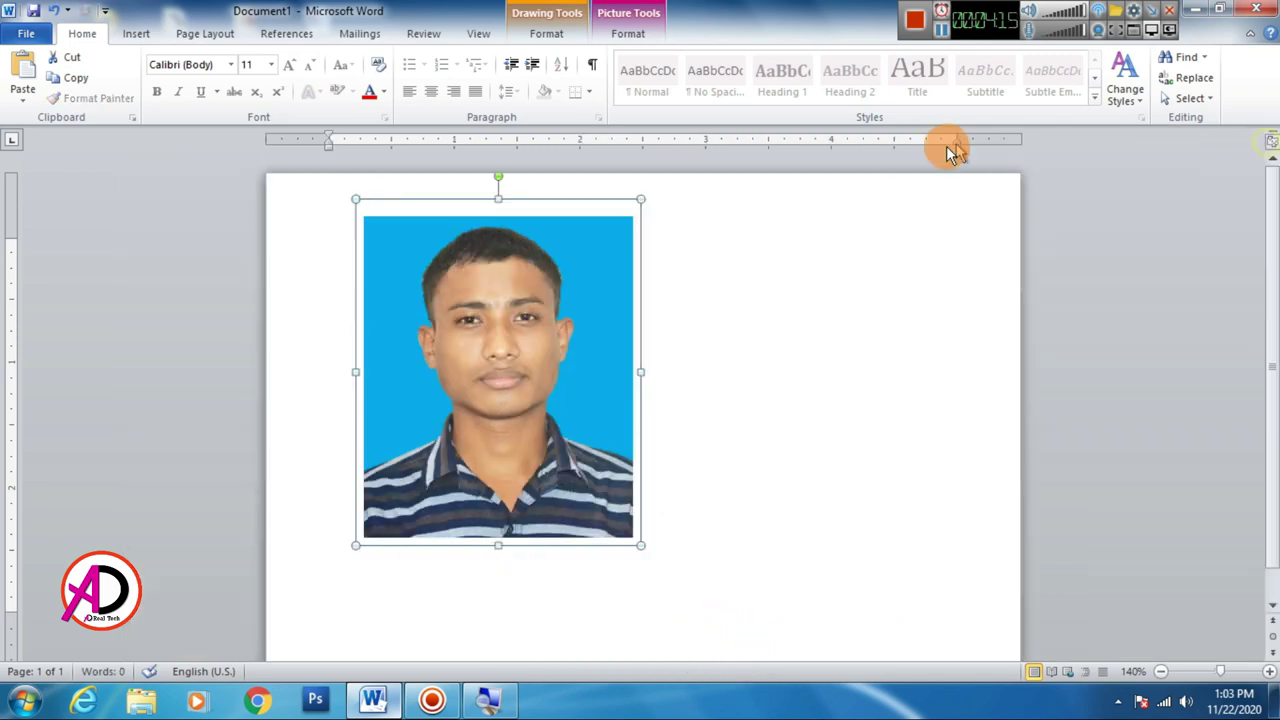
left_click(548, 34)
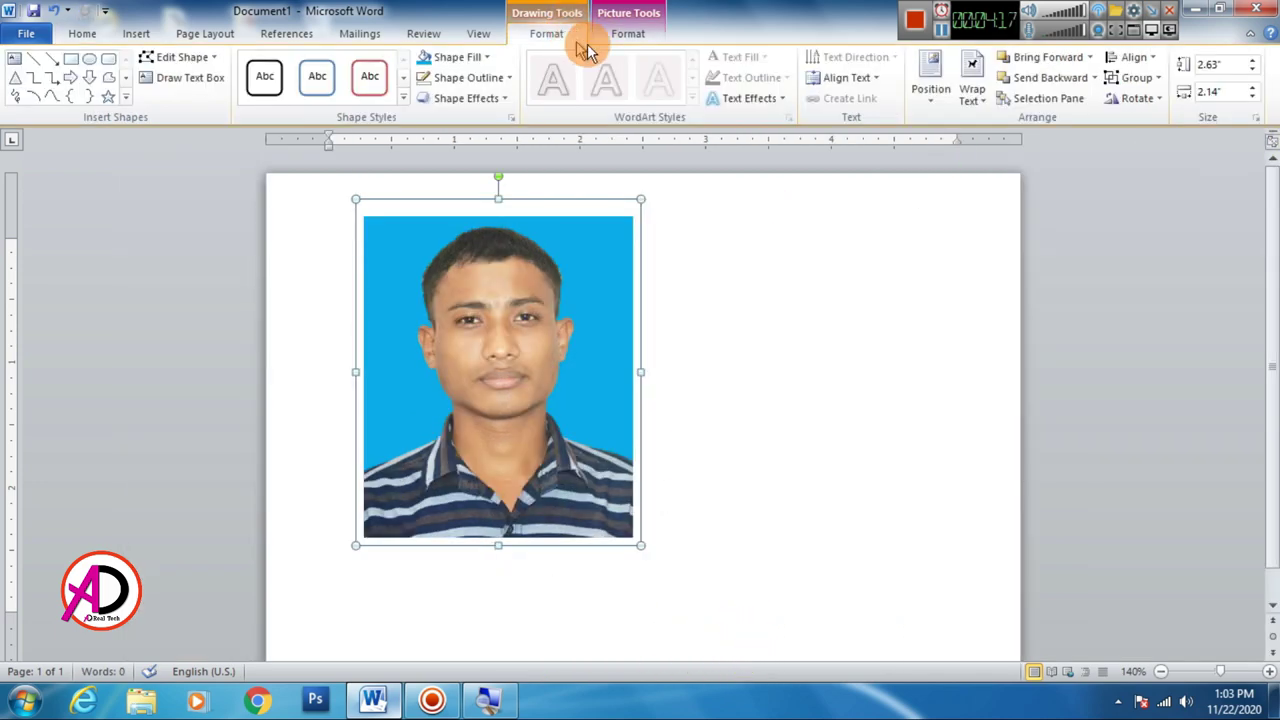
left_click(770, 405)
left_click(606, 352)
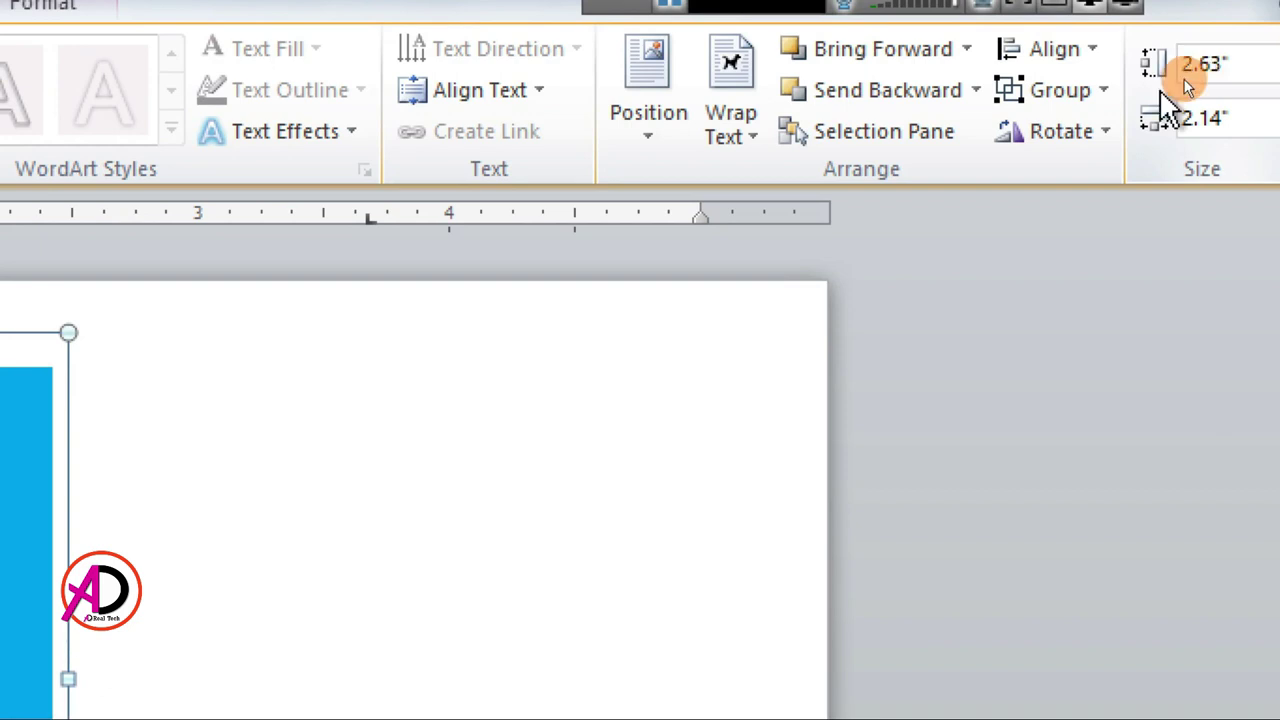
left_click(1205, 66)
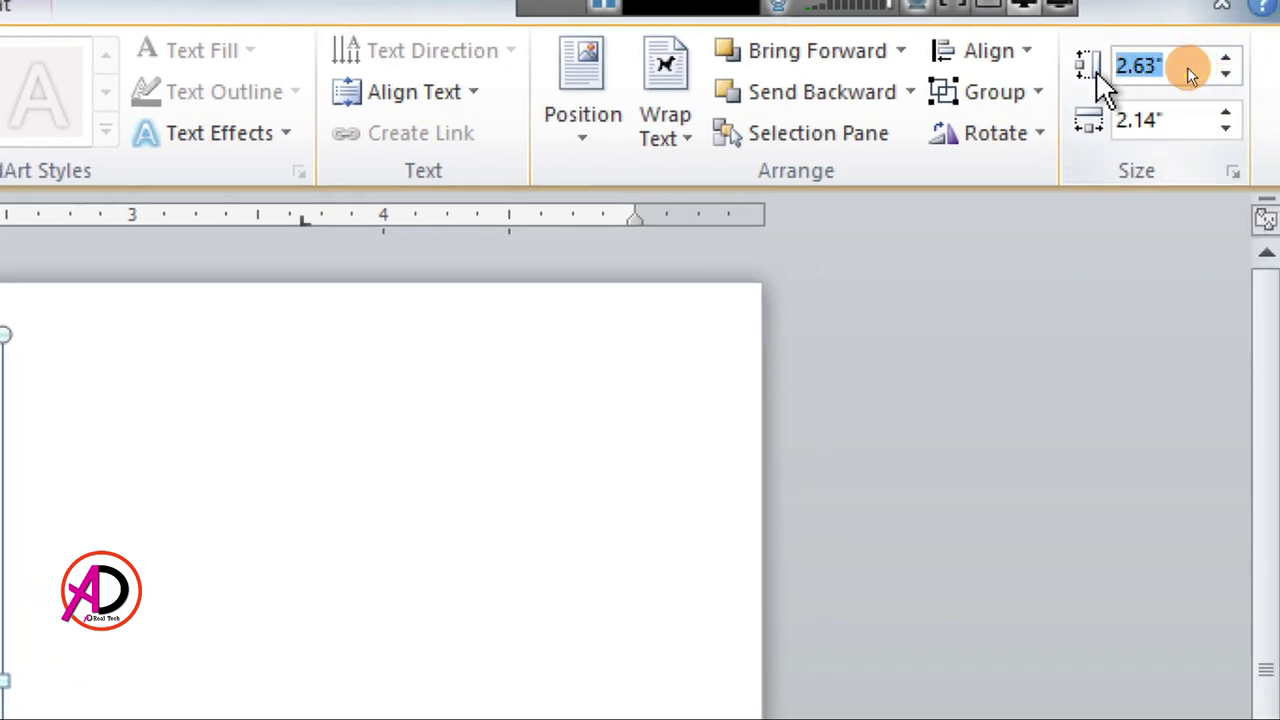
type("1.77")
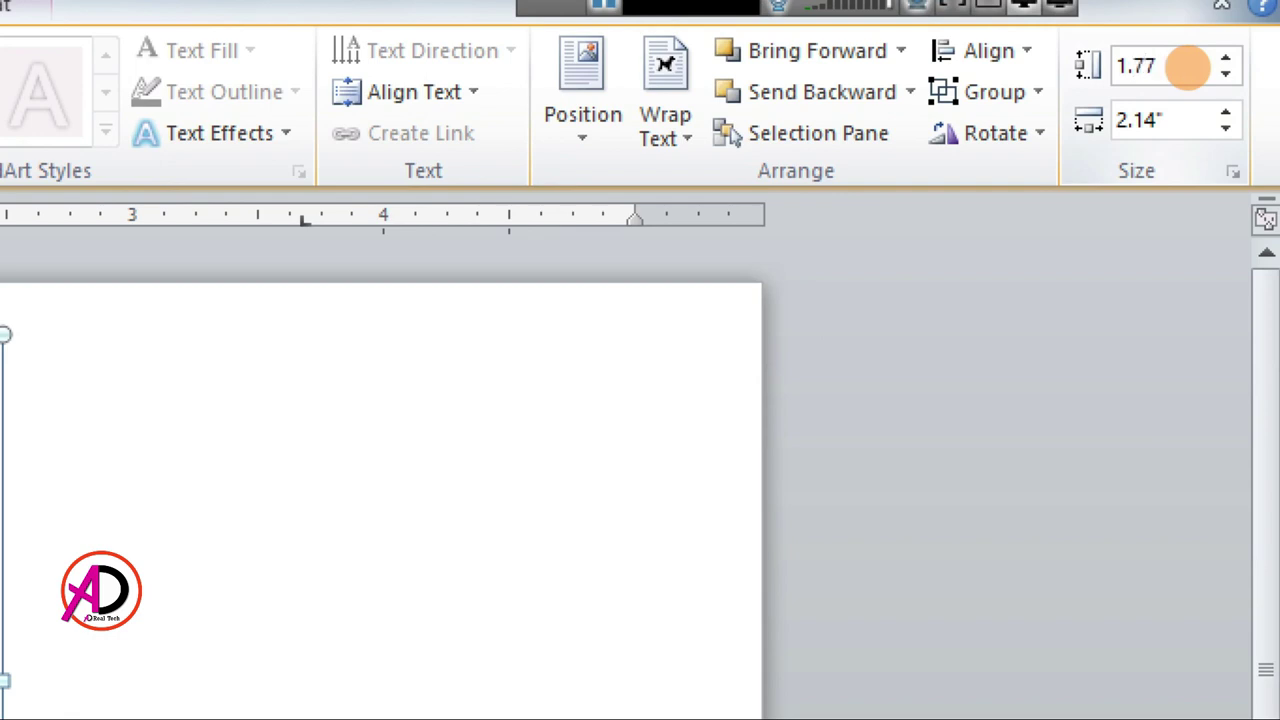
key("Return")
mouse_move(1135, 120)
left_mouse_down()
mouse_move(1113, 122)
mouse_move(1170, 120)
left_mouse_up()
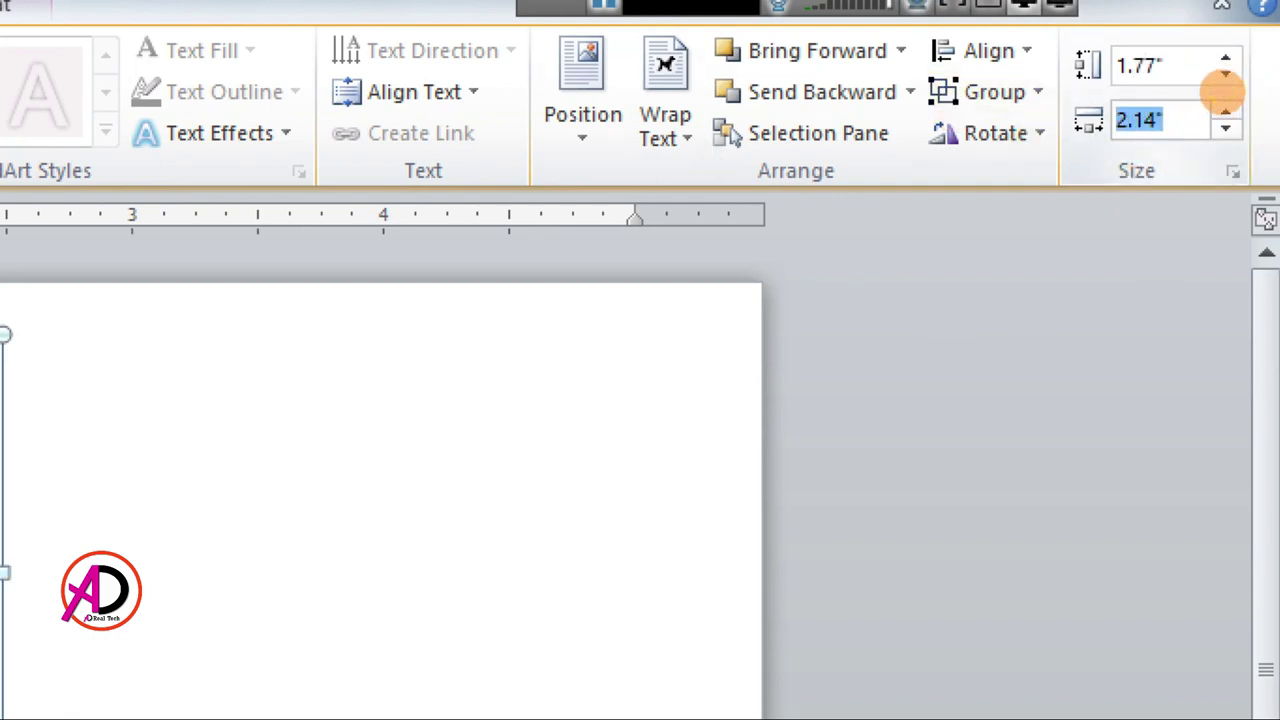
type("1.37")
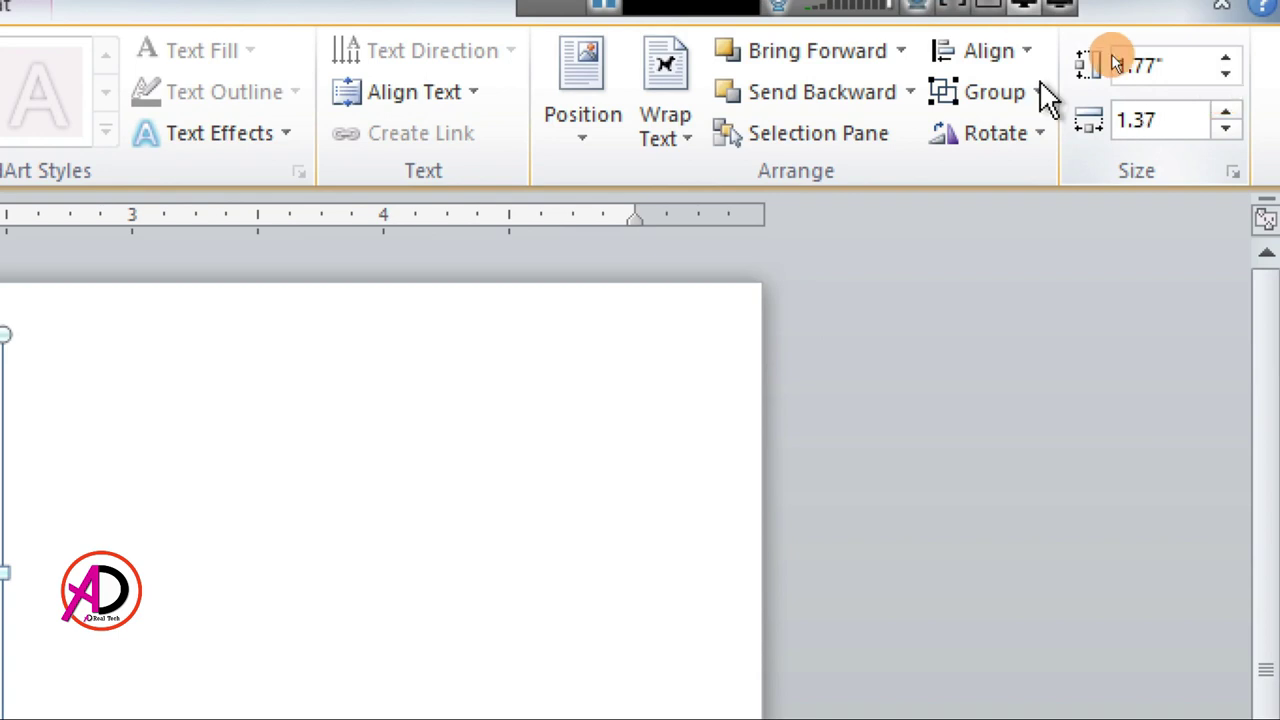
left_click(1166, 60)
left_click(1185, 120)
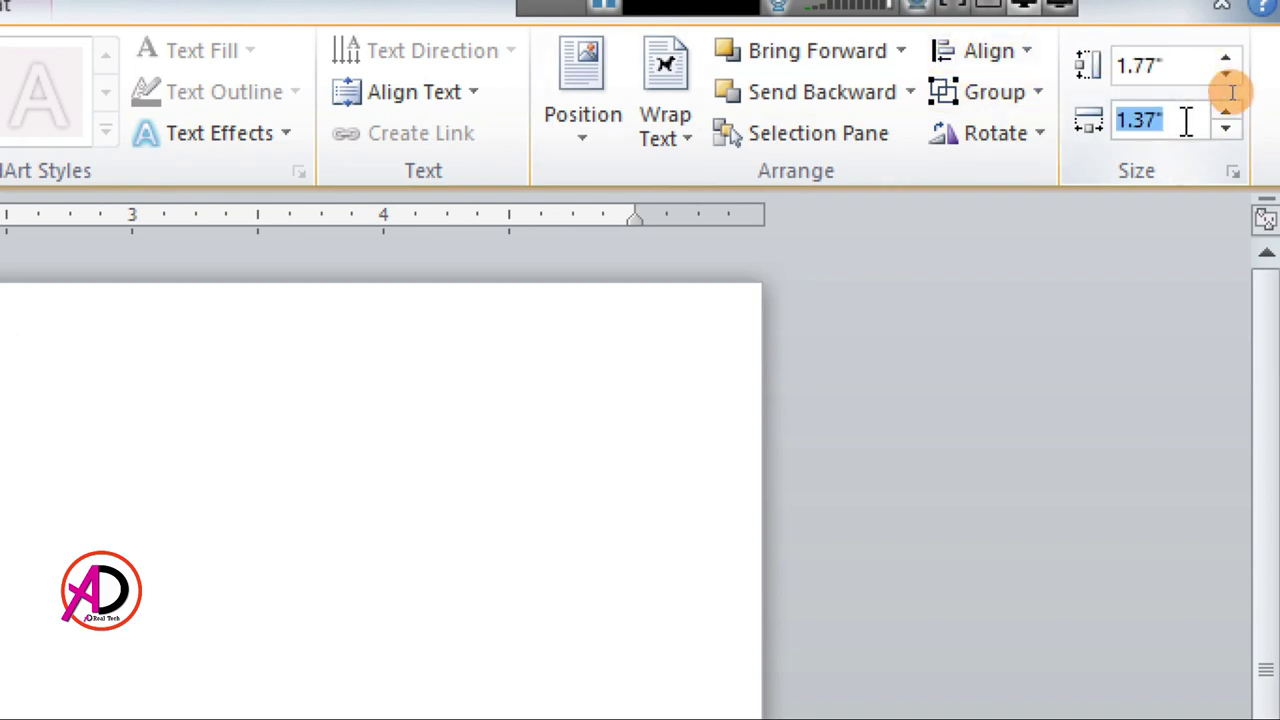
left_click(866, 300)
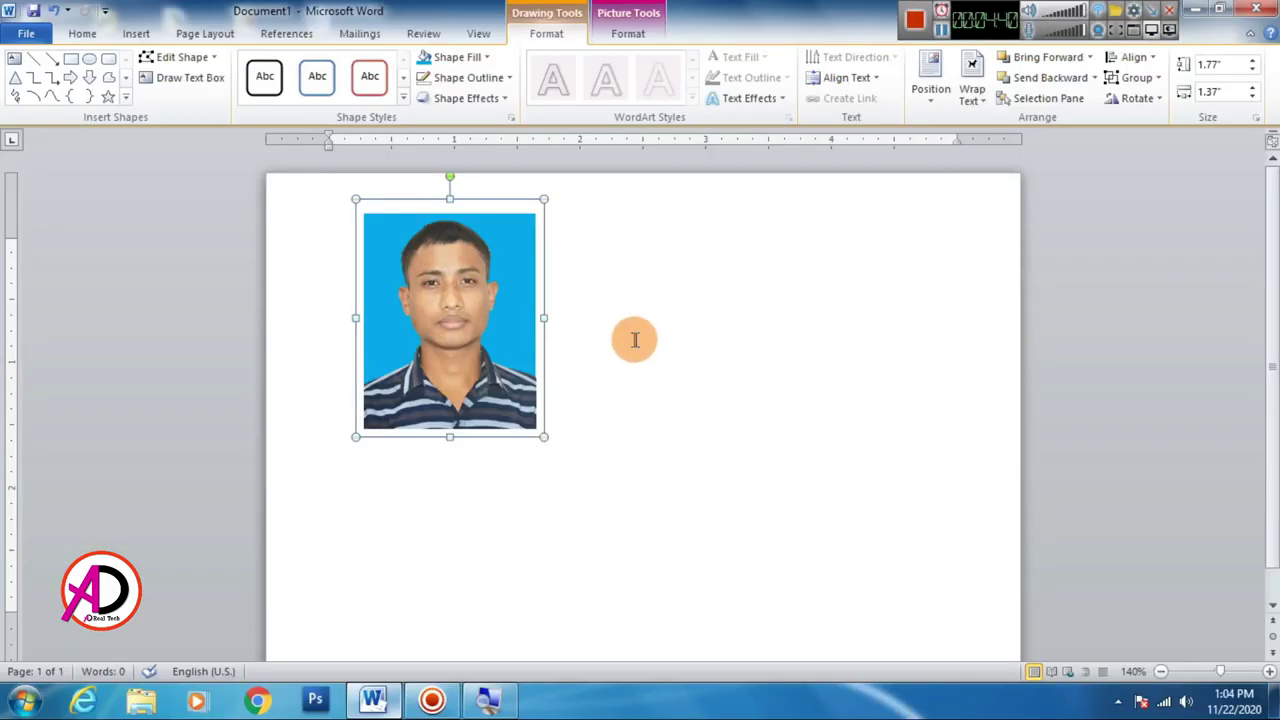
- Drag the resized photo into the top-left corner of the page and deselect it
left_click(633, 340)
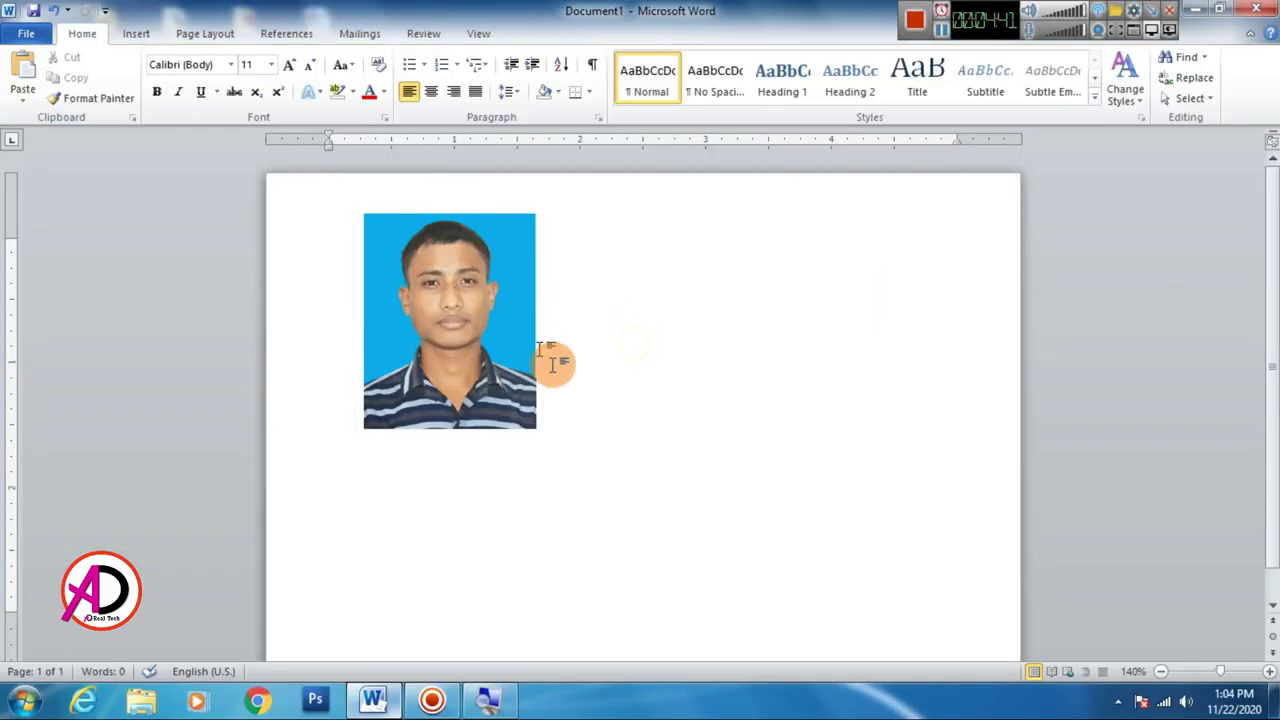
scroll(566, 363, "down", 1)
left_click_drag(506, 352, 432, 326)
left_click(609, 371)
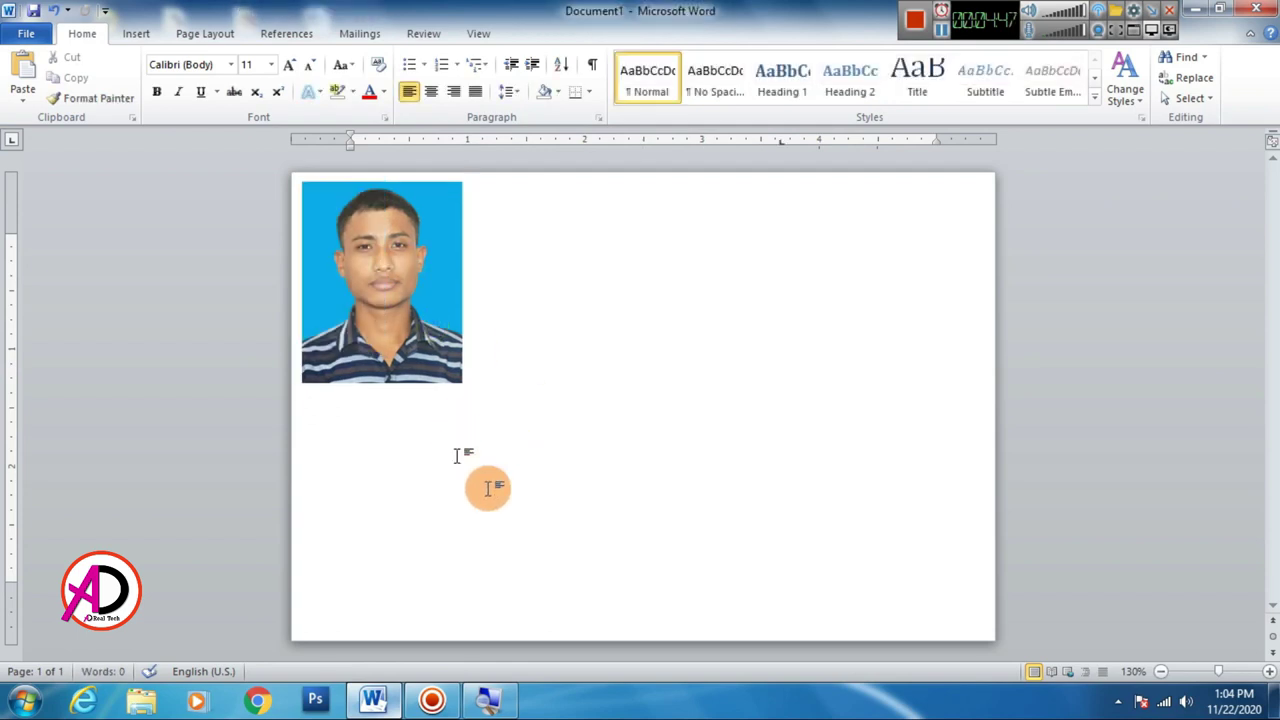
- Type a 'Hold Ctrl+Shift' note below the photo, enlarge it to 14 pt, then delete it
double_click(529, 470)
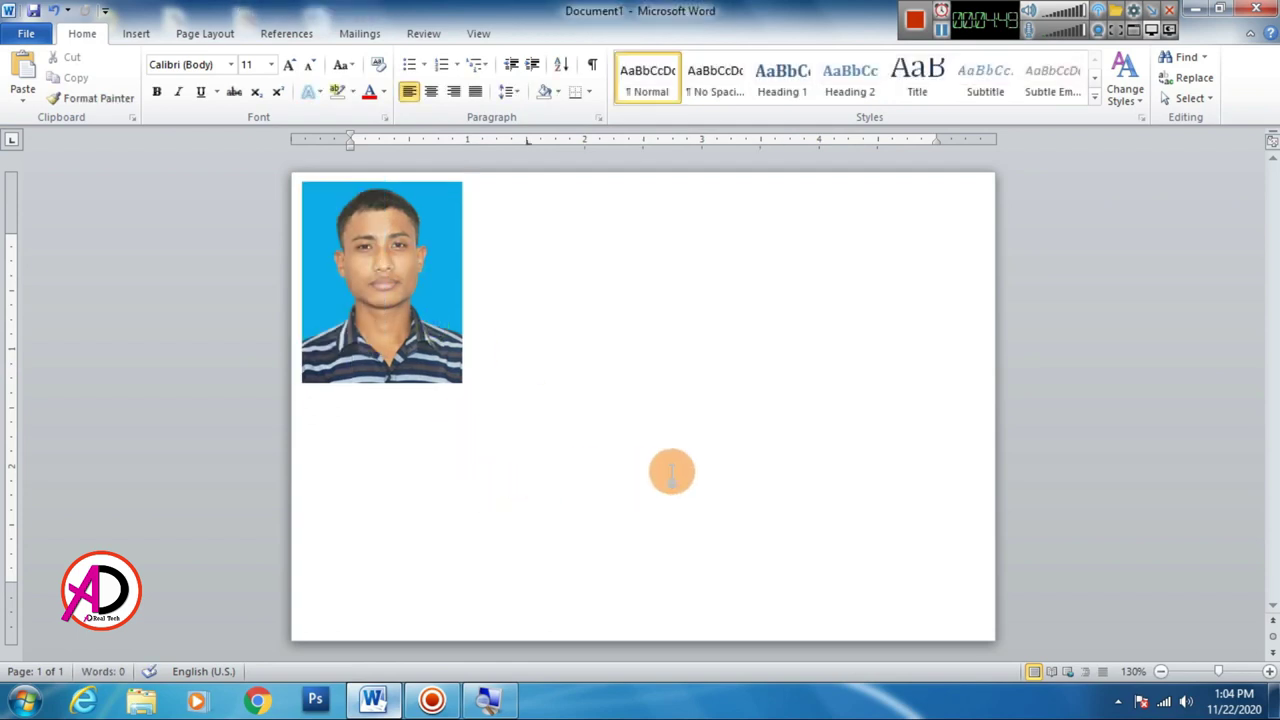
type("Hold Cltr+Shift")
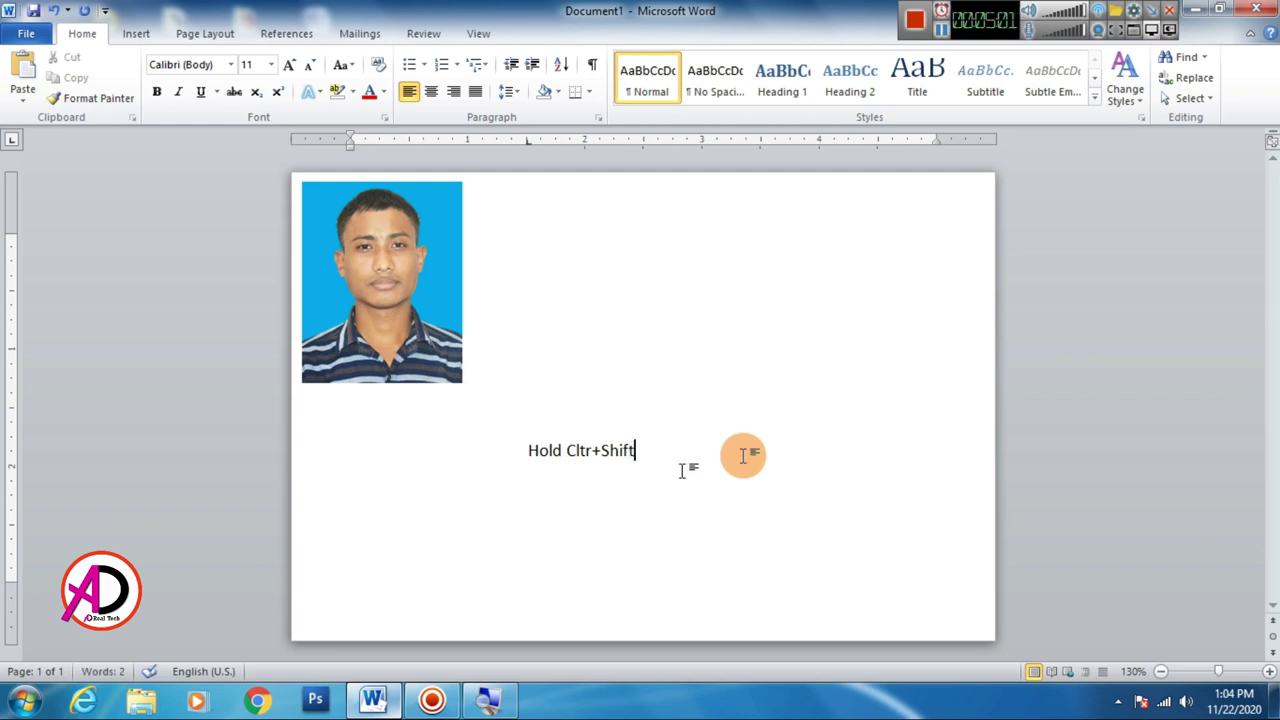
left_click_drag(528, 450, 634, 452)
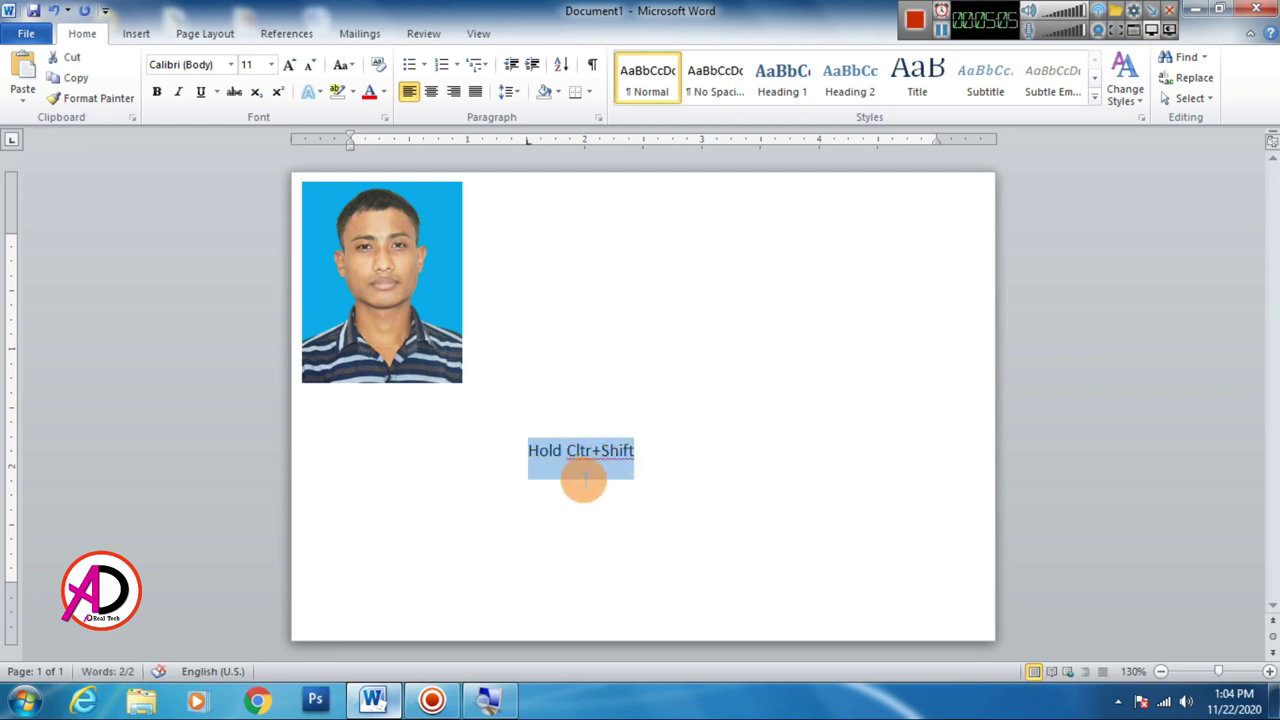
key("ctrl+shift+period")
key("ctrl+shift+period")
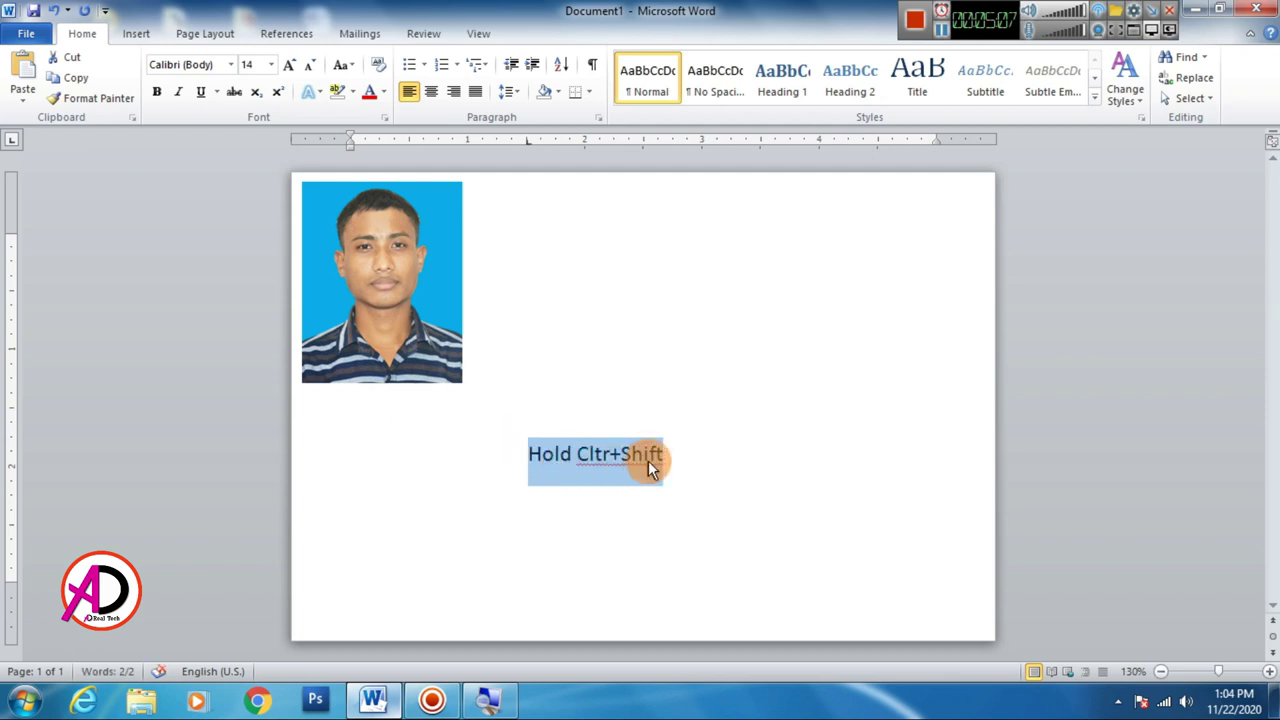
key("Delete")
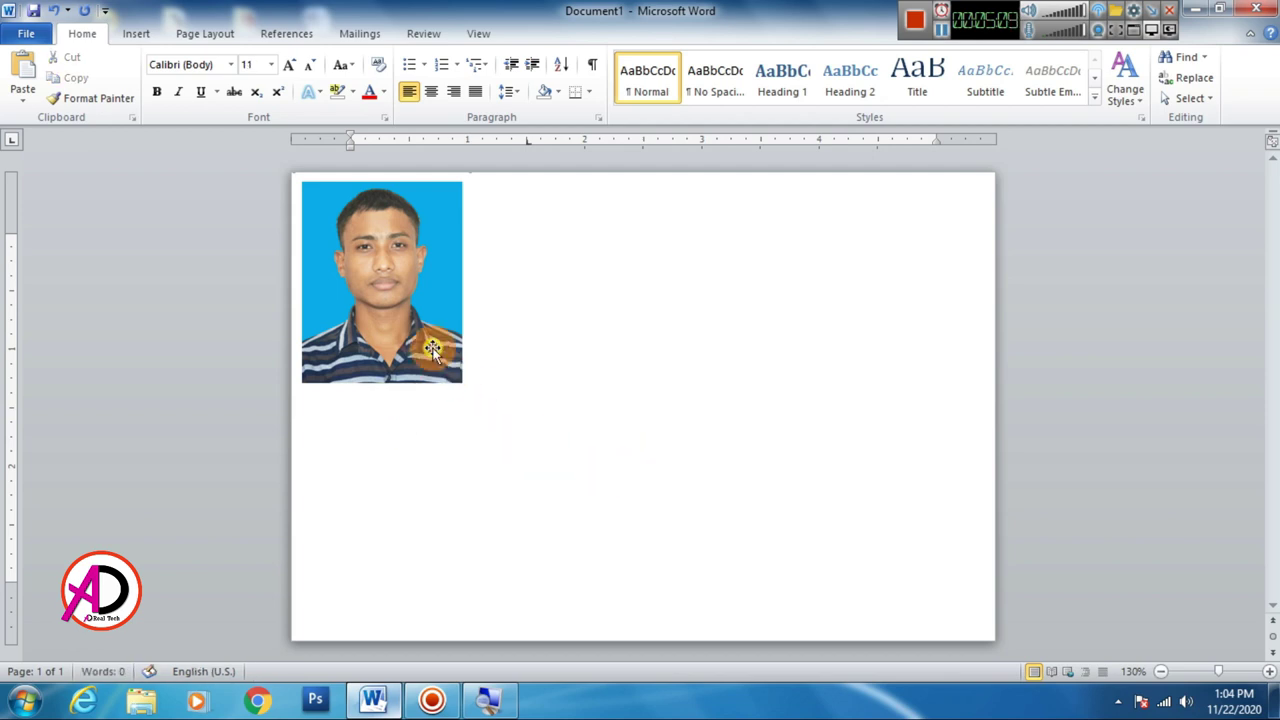
- Duplicate the photo into a row of four identical copies across the top of the page
left_click(432, 358)
left_click_drag(429, 354, 603, 364)
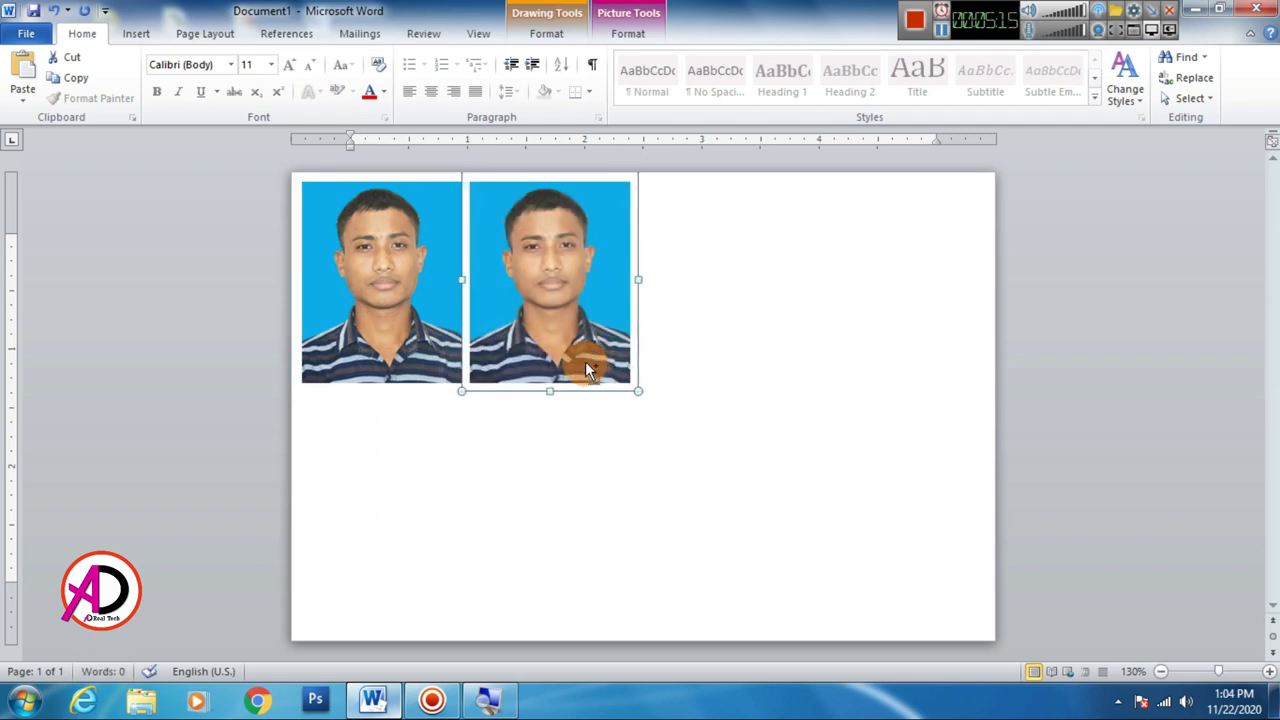
mouse_move(575, 358)
left_mouse_down()
mouse_move(751, 392)
mouse_move(941, 363)
left_mouse_up()
left_click(866, 548)
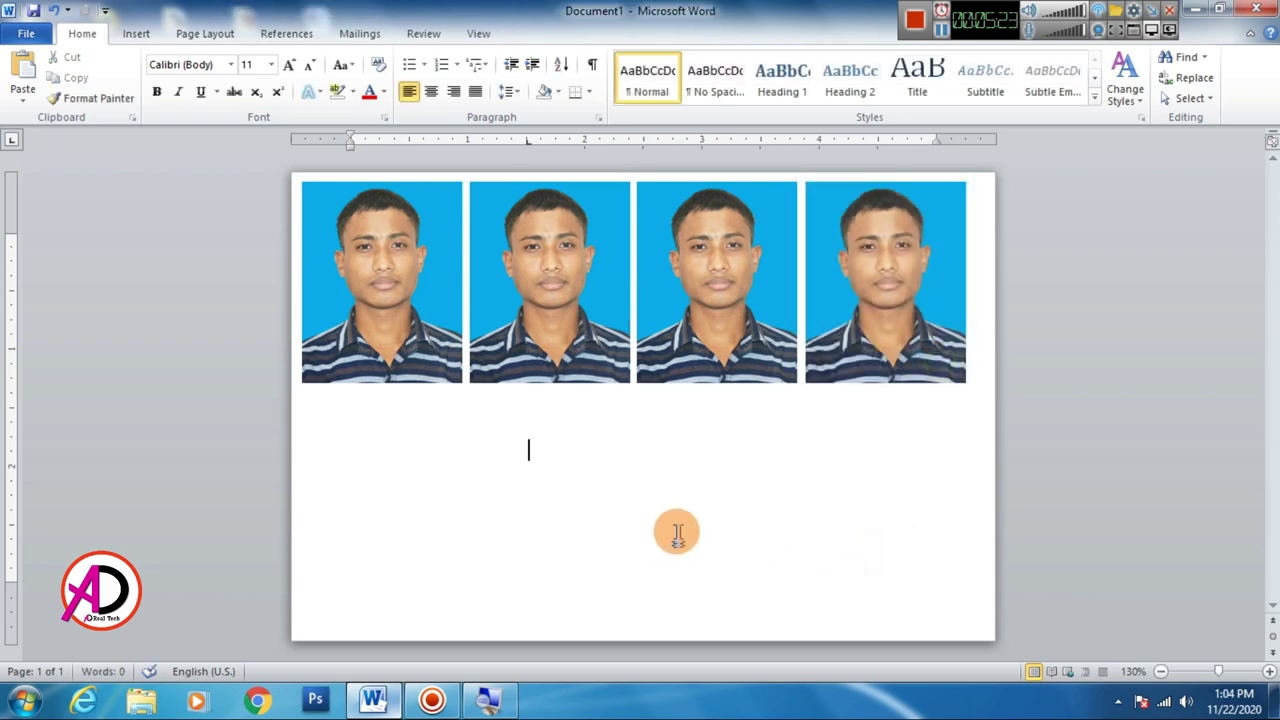
left_click(548, 495)
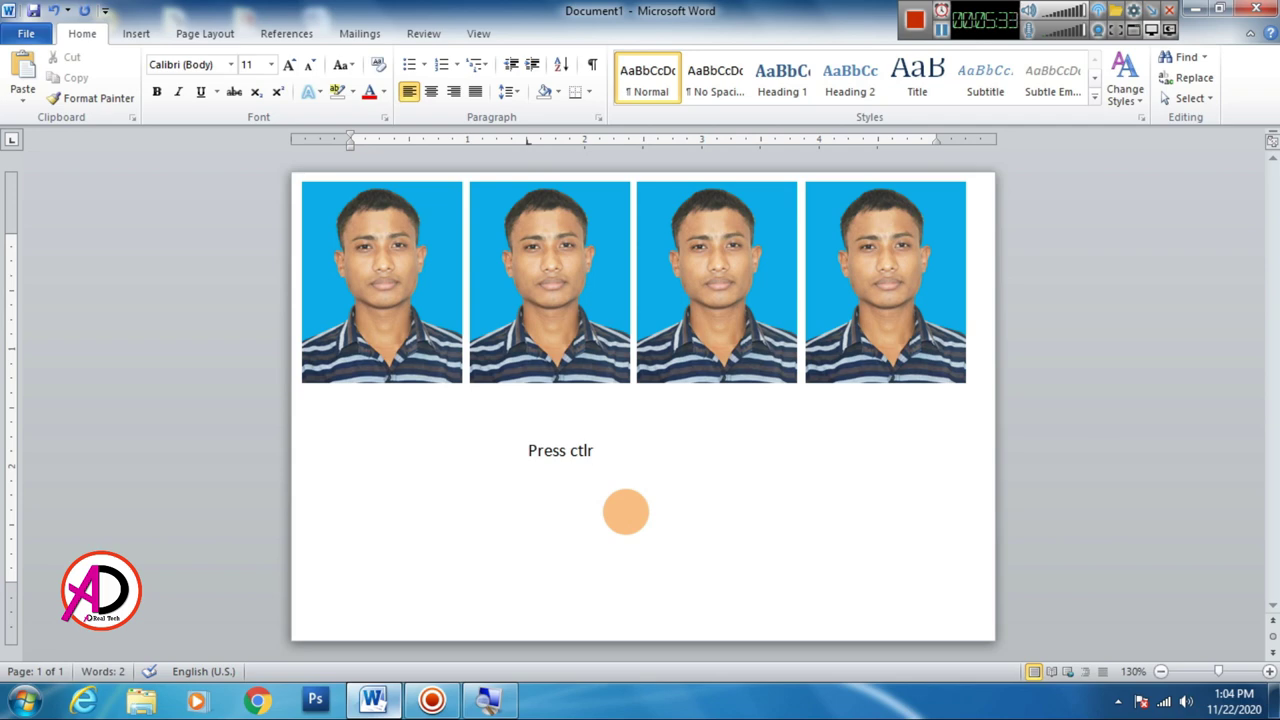
- Select all four photos together and bring up their arranging options
left_click(340, 322)
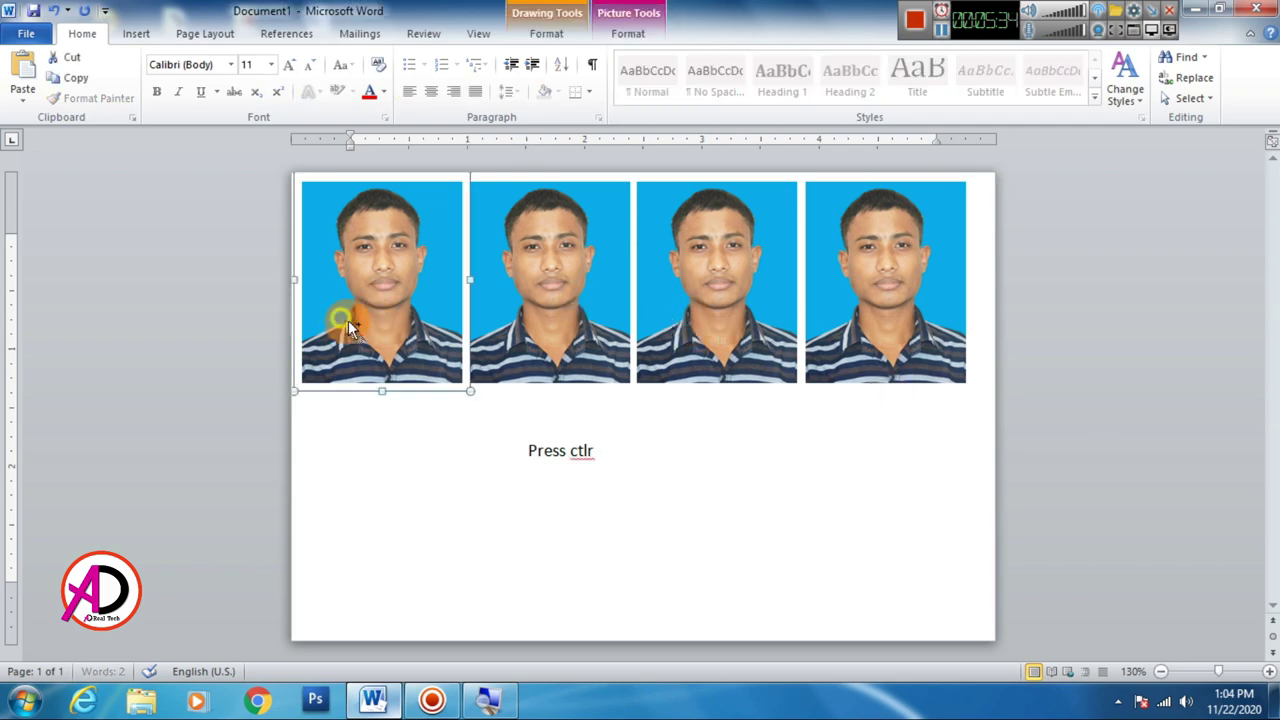
left_click(522, 324, "ctrl")
left_click(692, 328, "ctrl")
left_click(858, 330, "ctrl")
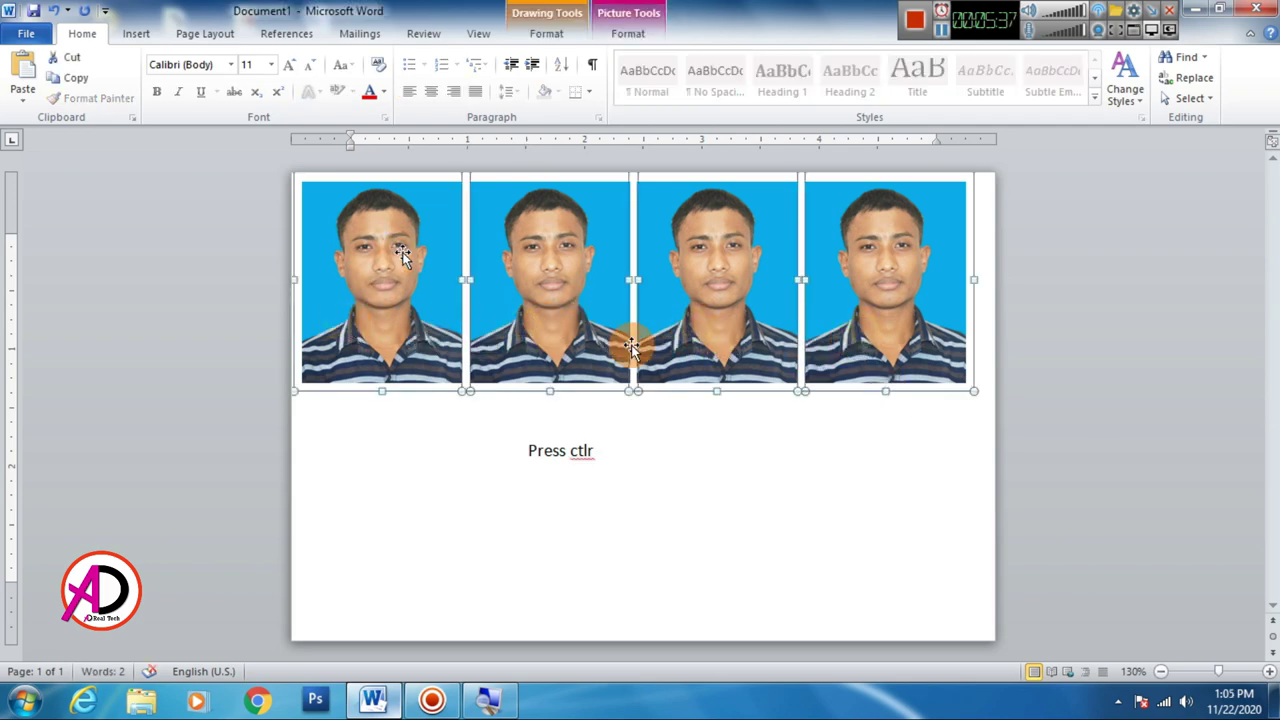
right_click(578, 306)
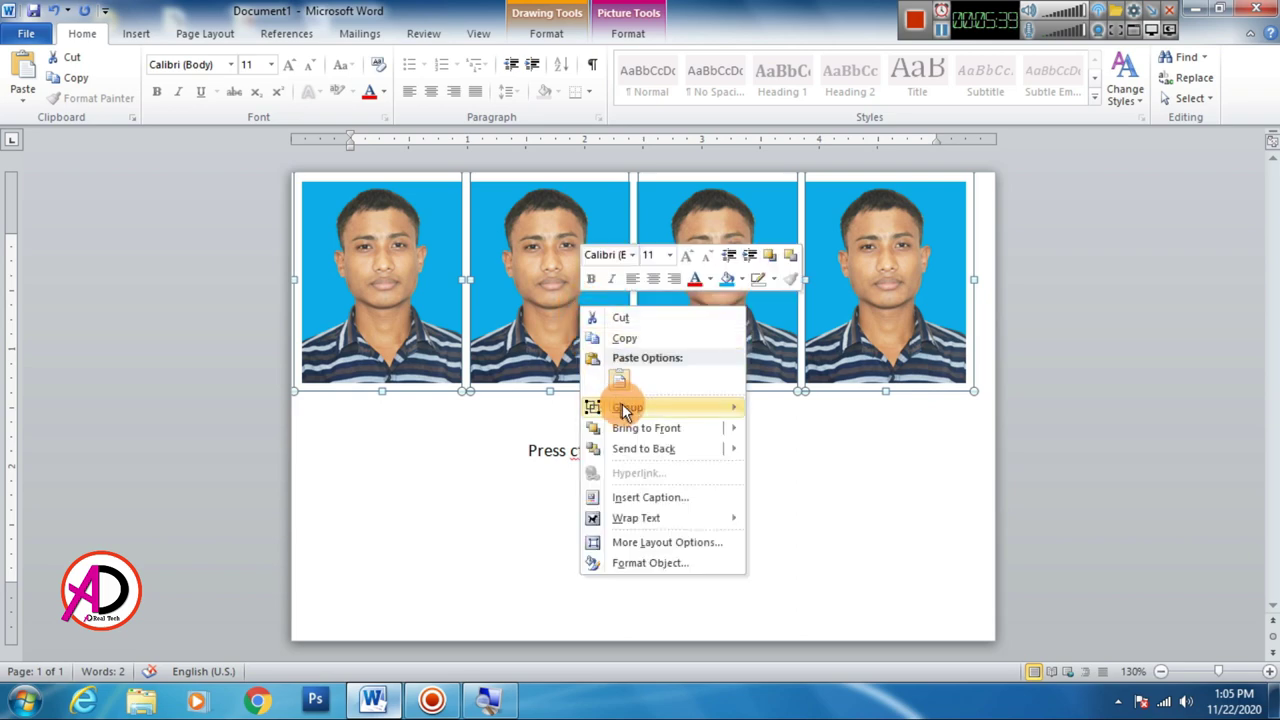
- Group the four photos into one object and delete the 'Press ctlr' note
mouse_move(623, 408)
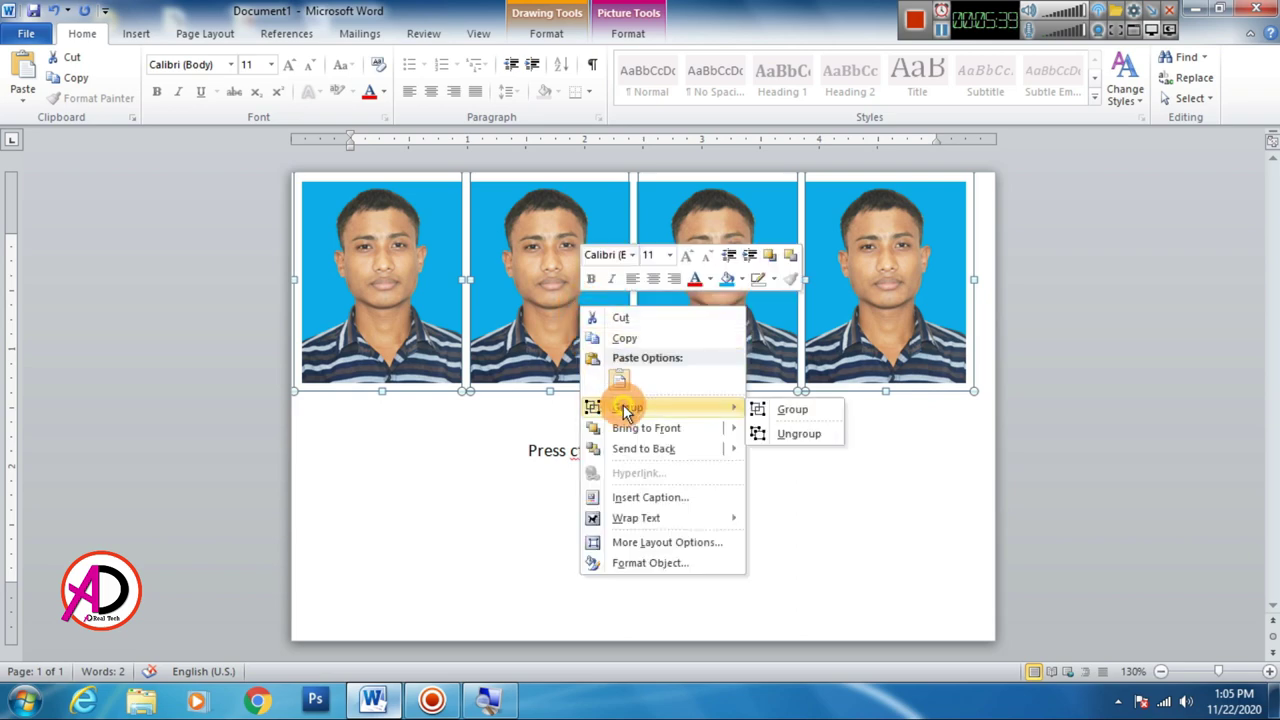
left_click(786, 410)
left_click_drag(528, 450, 594, 451)
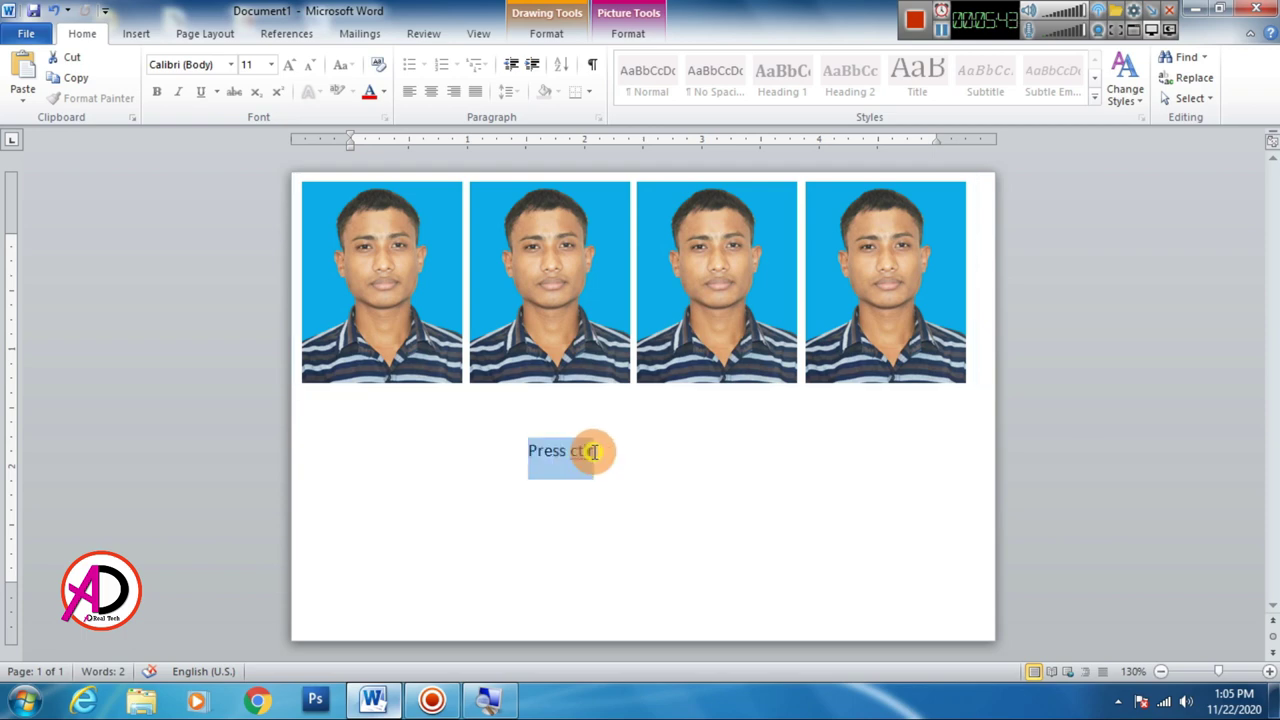
key("Delete")
- Delete the 'Hold CTRL+SHIFT' note beneath the photo row
left_click(537, 328)
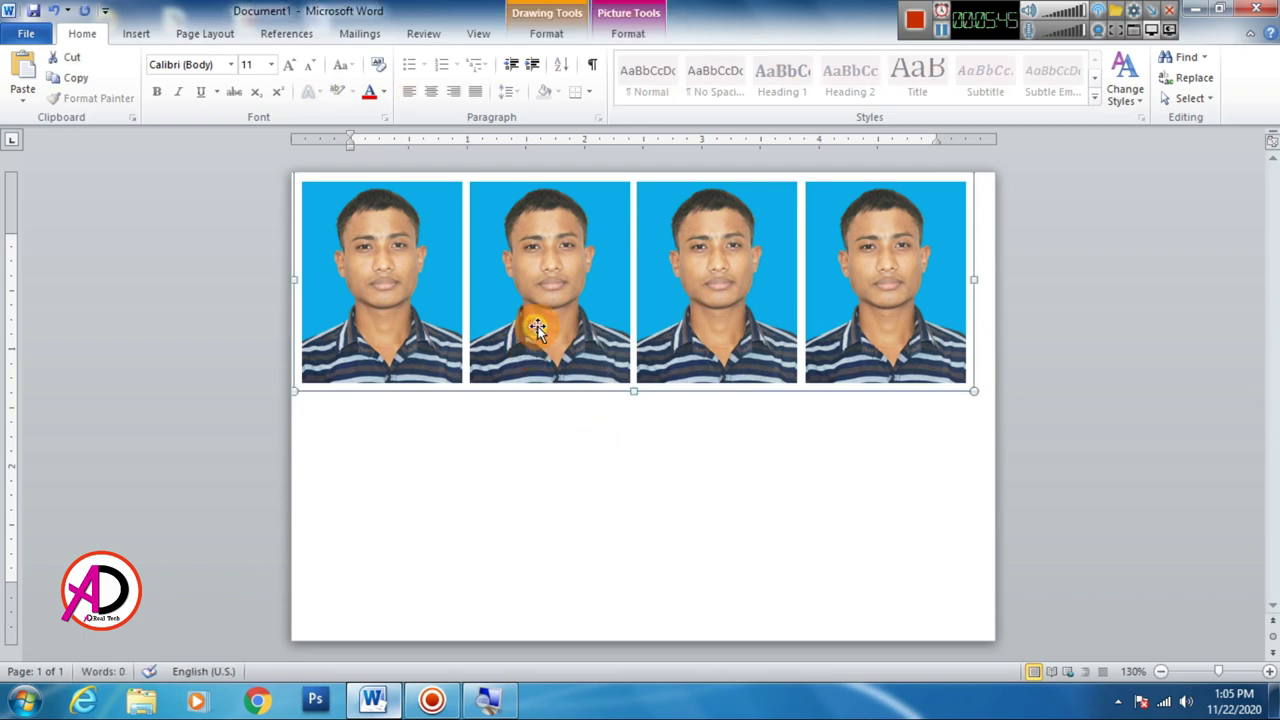
left_click(496, 491)
type("Hold CTRL+SHIFT")
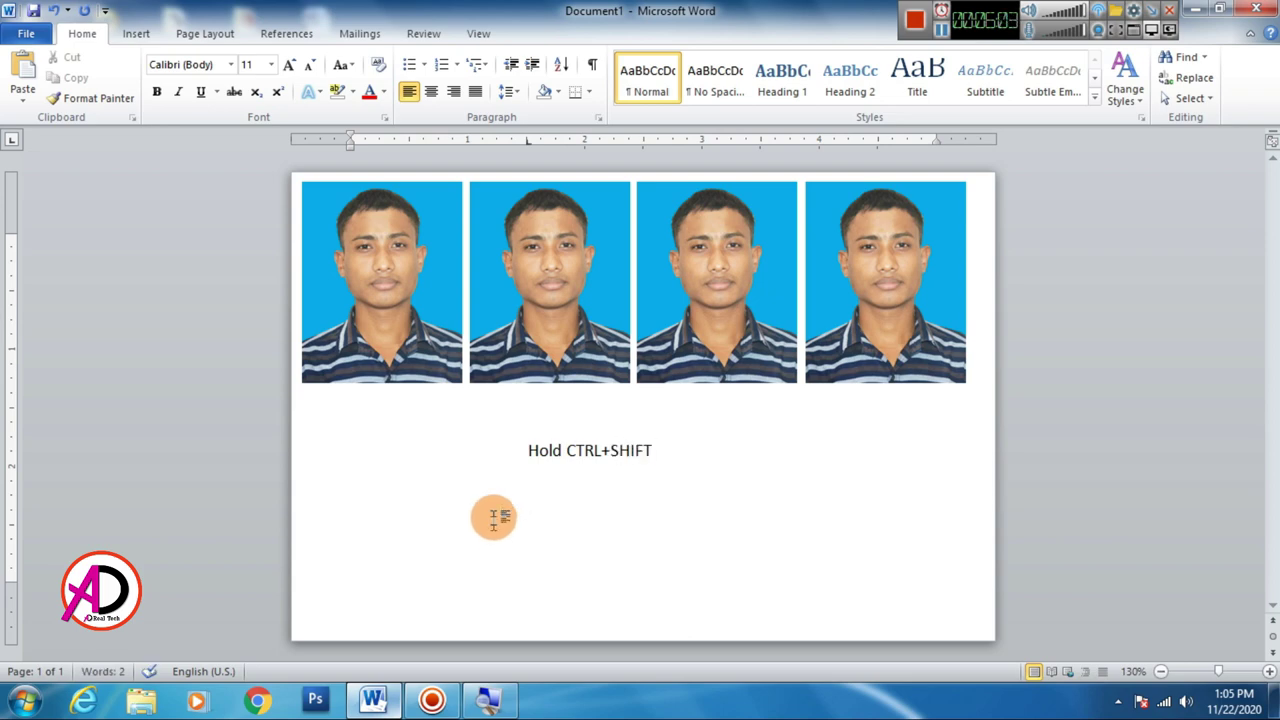
left_click_drag(528, 450, 645, 458)
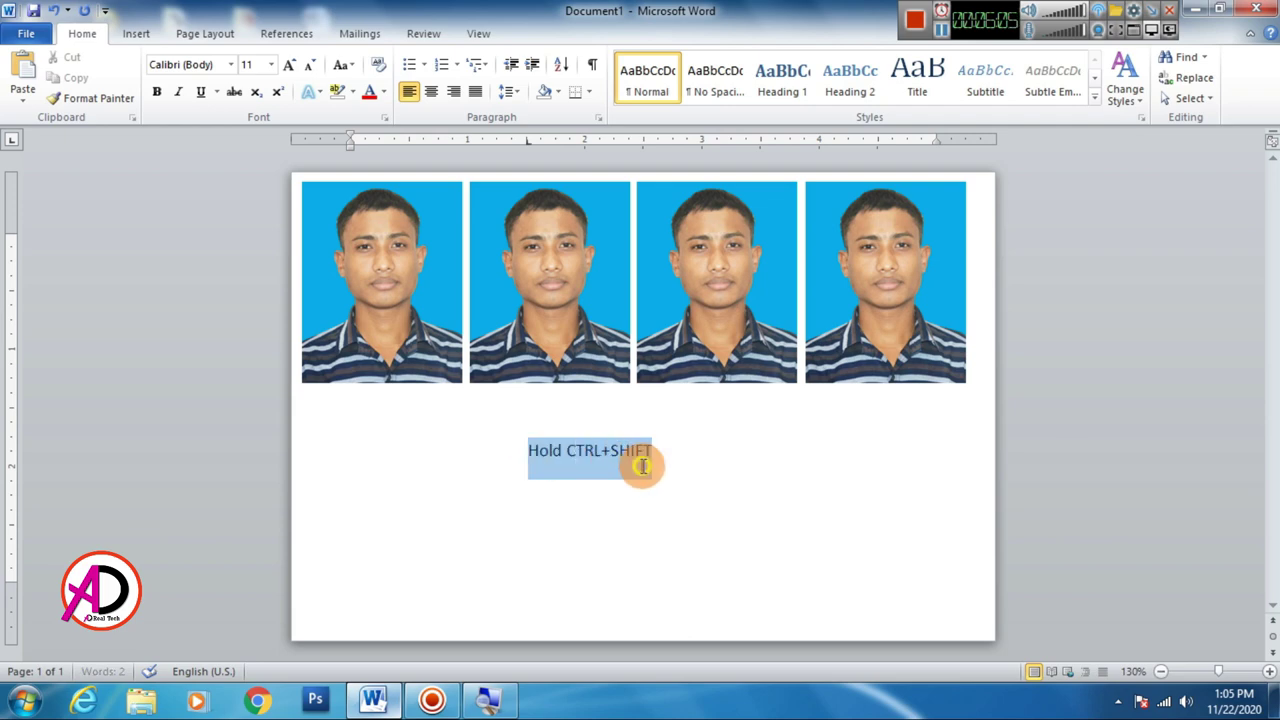
key("Delete")
- Copy the grouped photo row beneath the original to form a second row of four
left_click(570, 310)
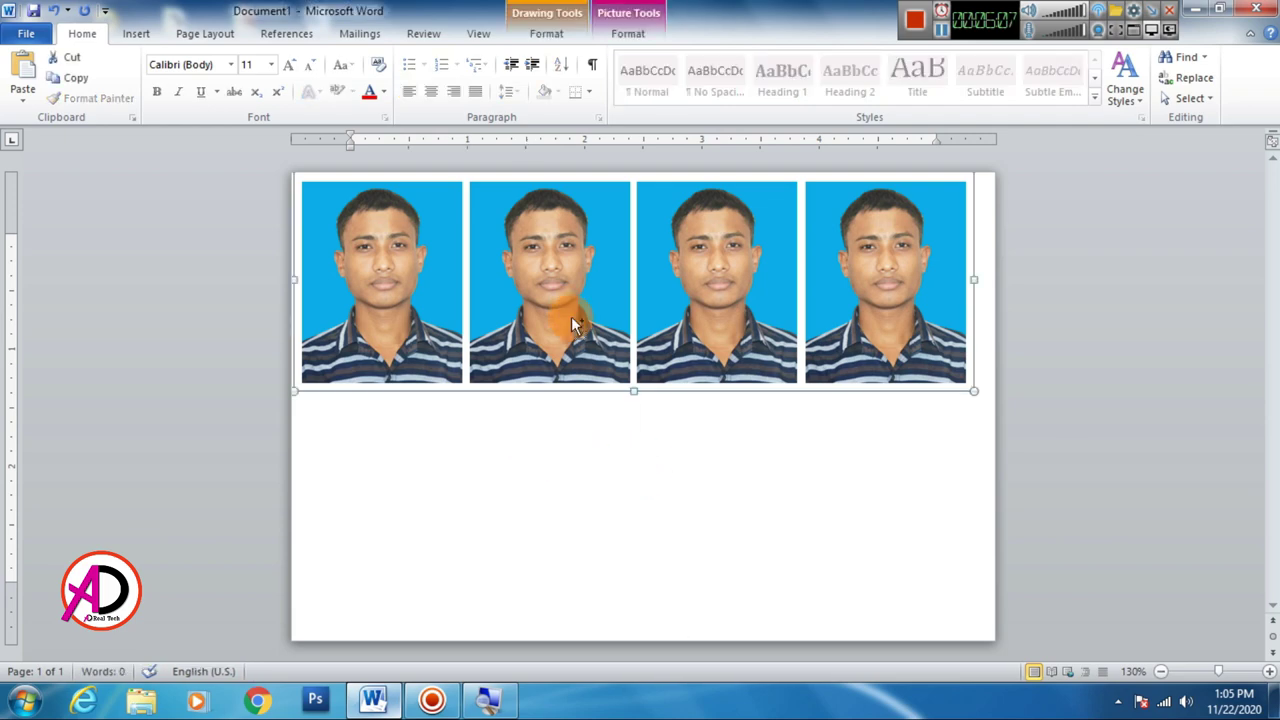
left_click_drag(571, 316, 560, 518)
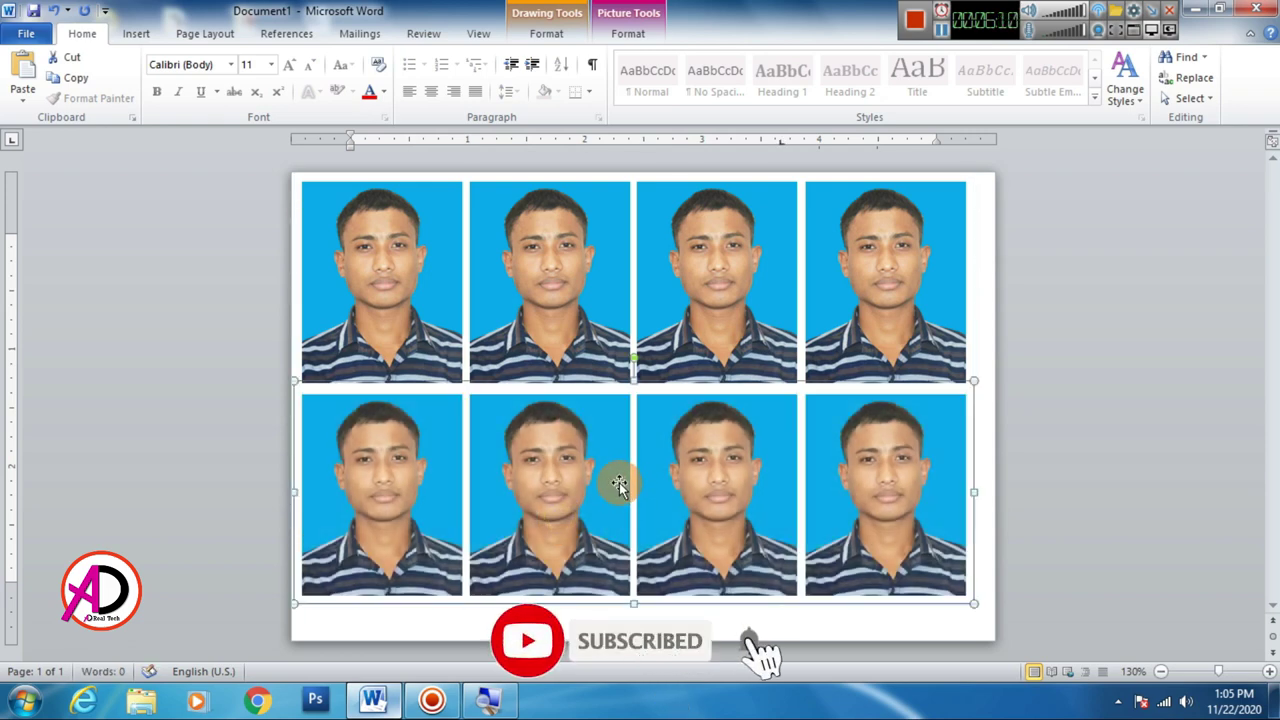
key("Up")
key("Up")
- Select both photo rows and nudge them slightly down, right, then left and down
left_click(558, 290, "shift")
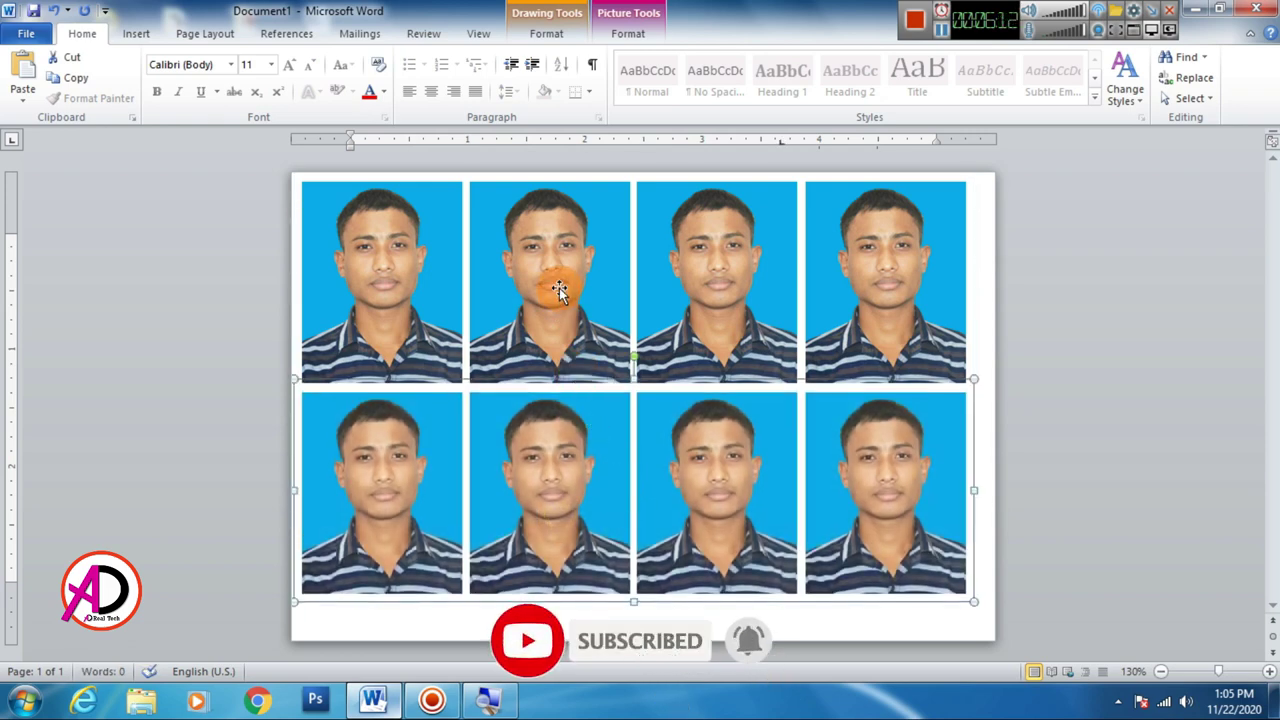
key("Down")
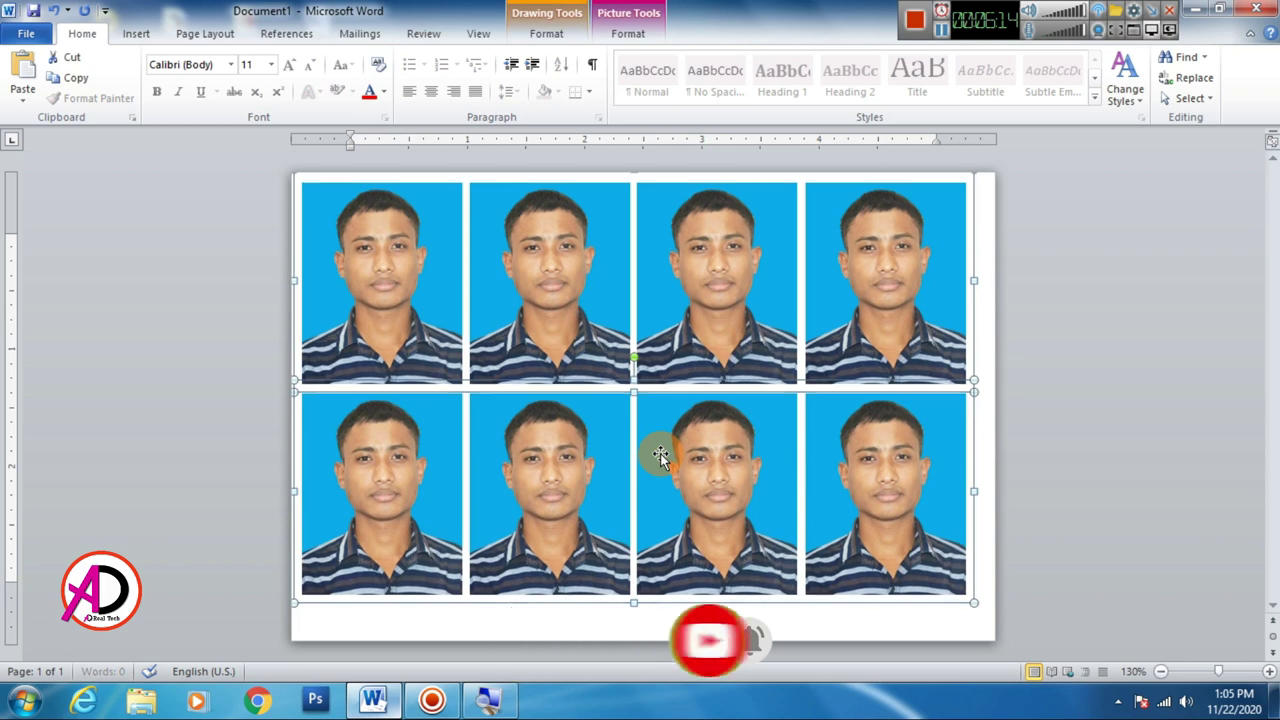
key("Down")
key("Down")
key("Down")
key("Down")
key("Down")
key("Down")
key("Down")
key("Down")
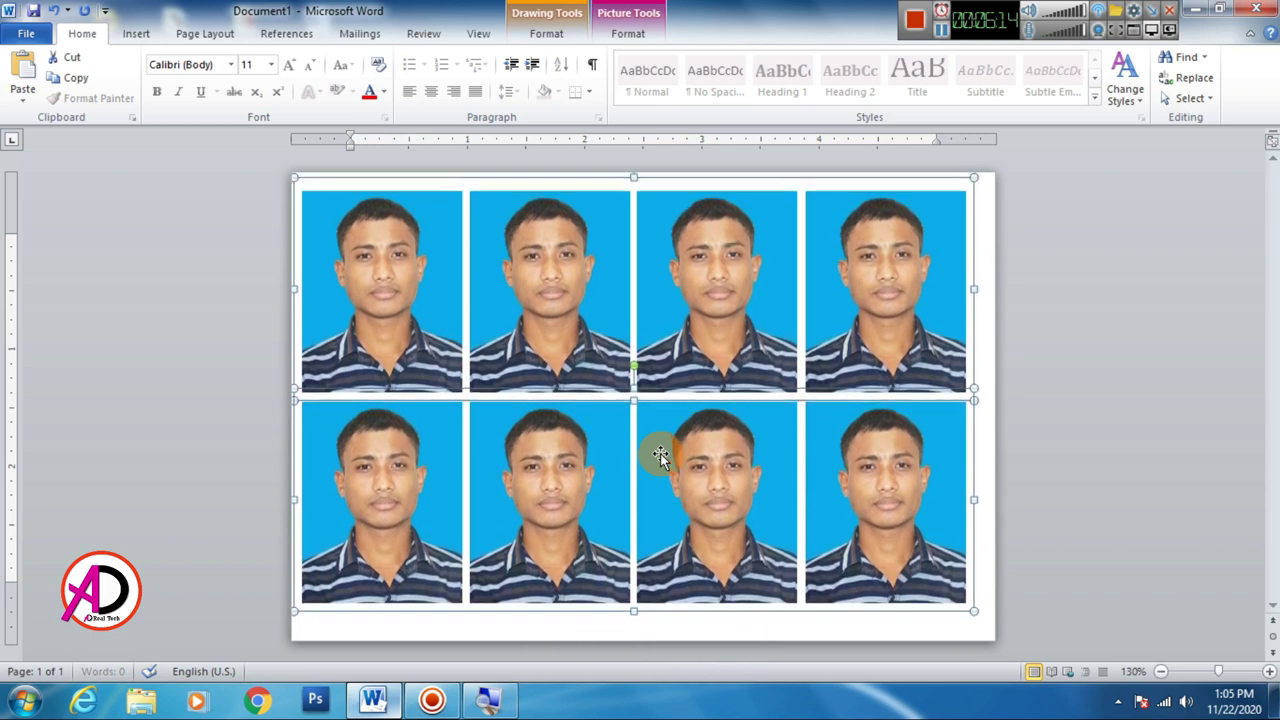
key("Down")
key("Down")
key("Down")
key("Down")
key("Down")
key("Down")
key("Right")
key("Right")
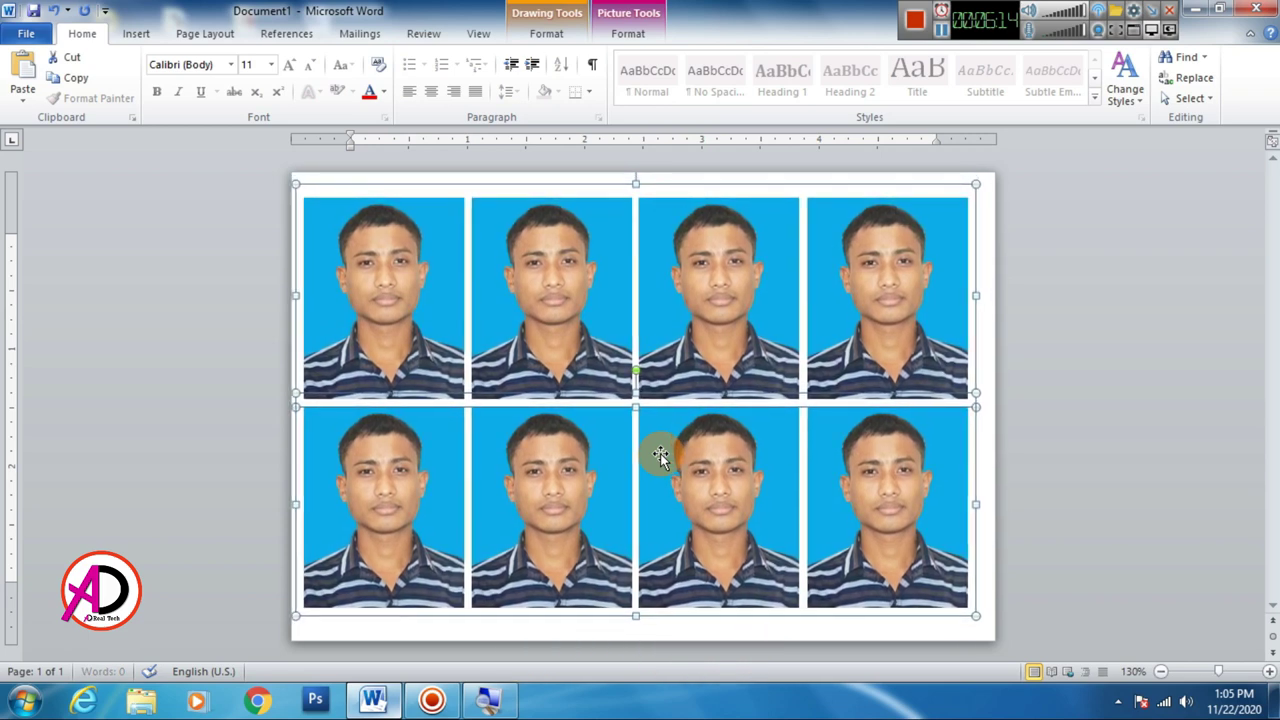
key("Right")
key("Right")
key("Right")
key("Right")
key("Right")
key("Right")
key("Right")
key("Right")
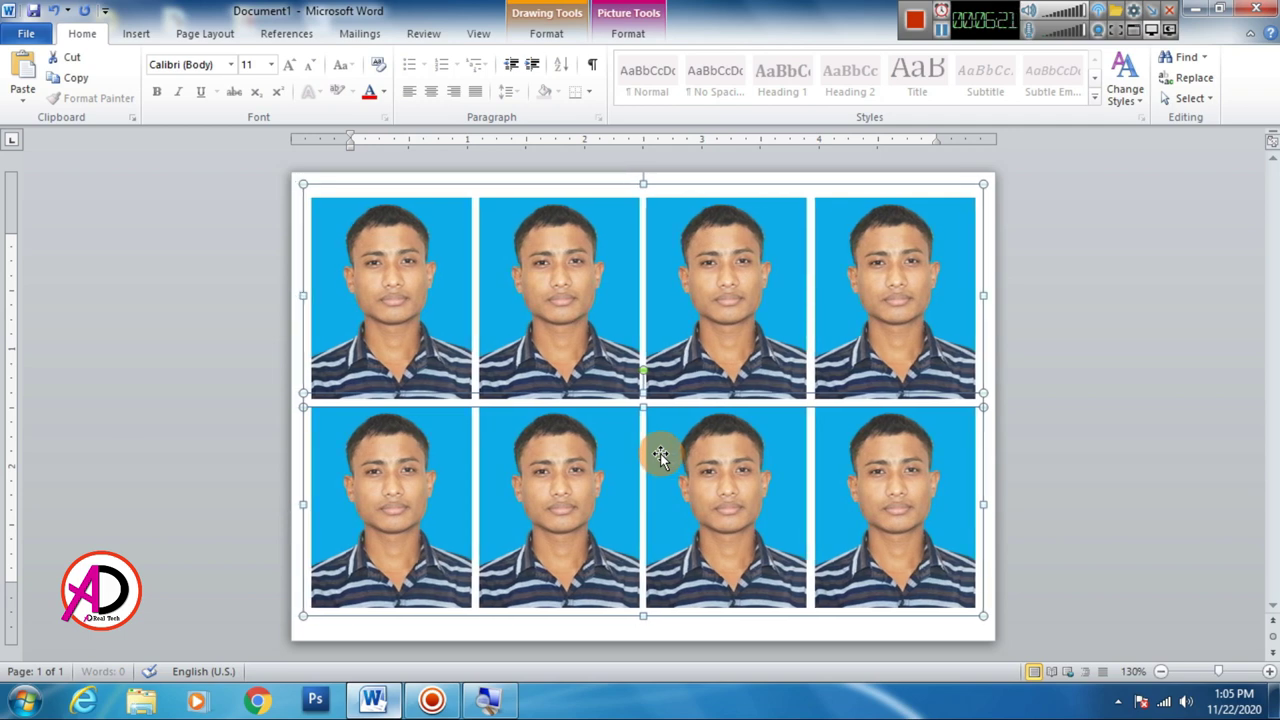
key("Left")
key("Down")
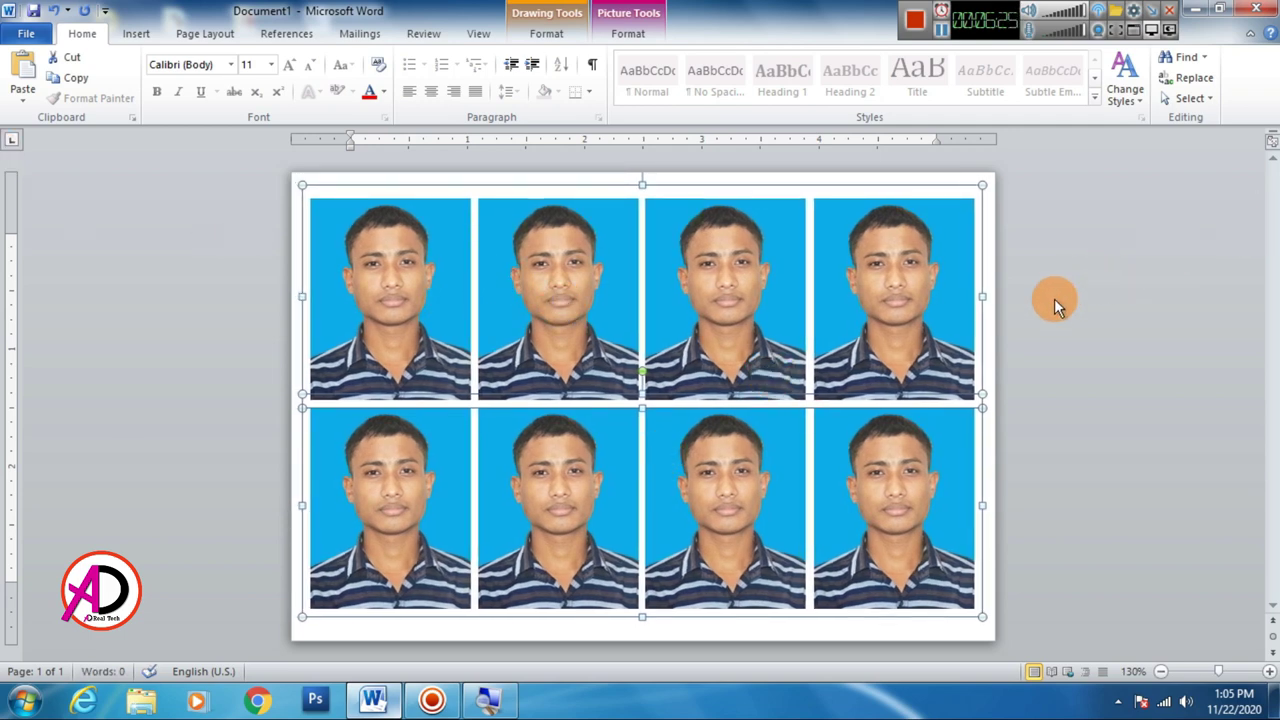
- Group all eight passport photos into one object with Group > Group, then deselect
right_click(782, 280)
mouse_move(835, 383)
left_click(1013, 382)
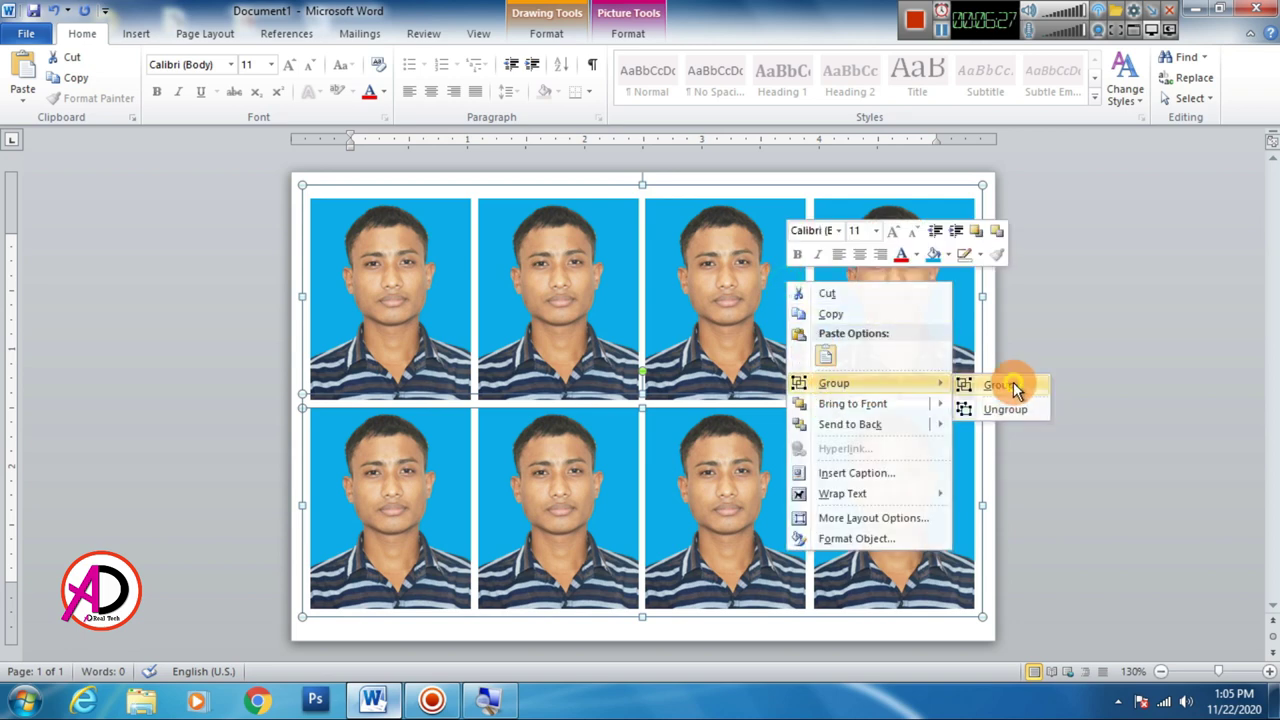
left_click(1098, 336)
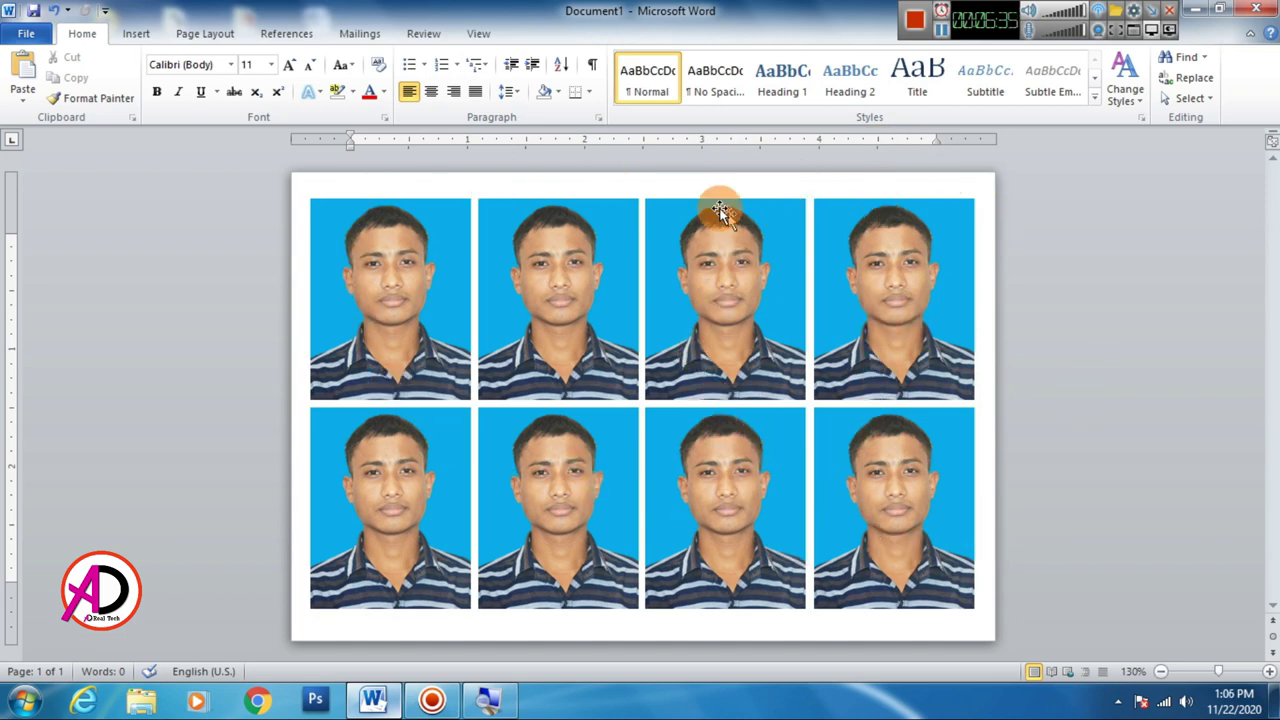
- Save the page as a PDF named '4R =1' in the Documents library
left_click(24, 34)
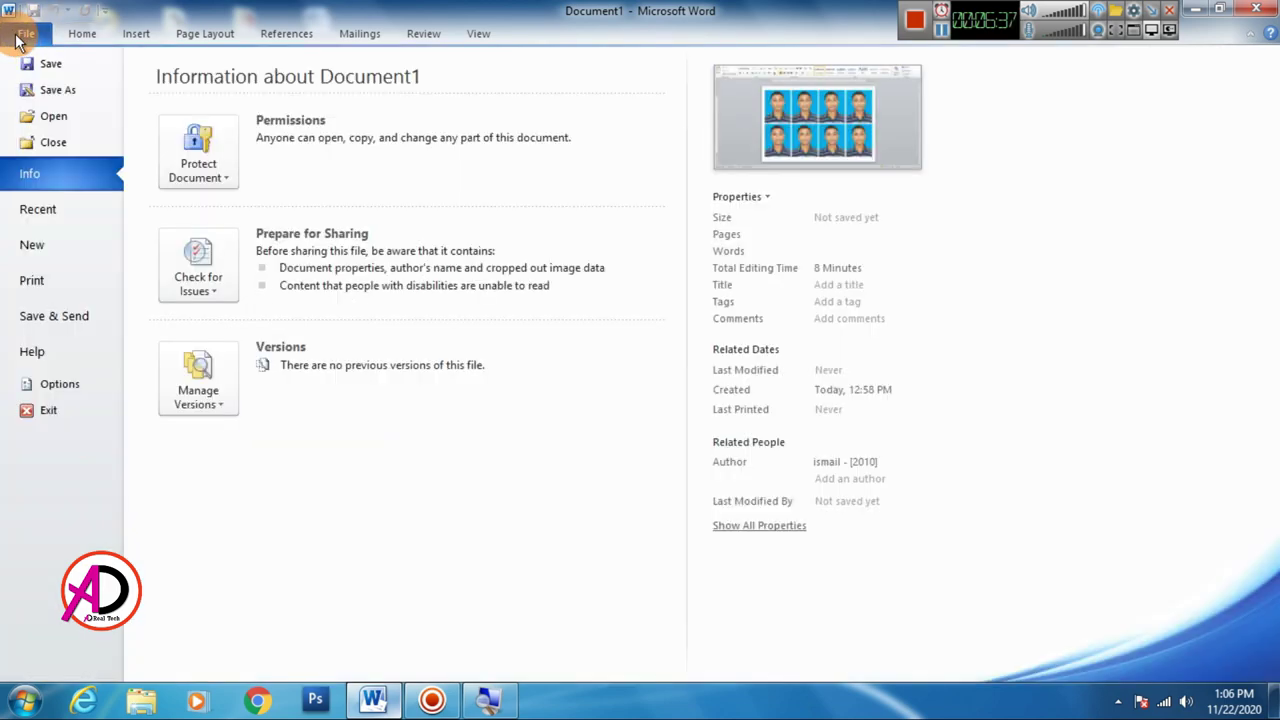
left_click(77, 92)
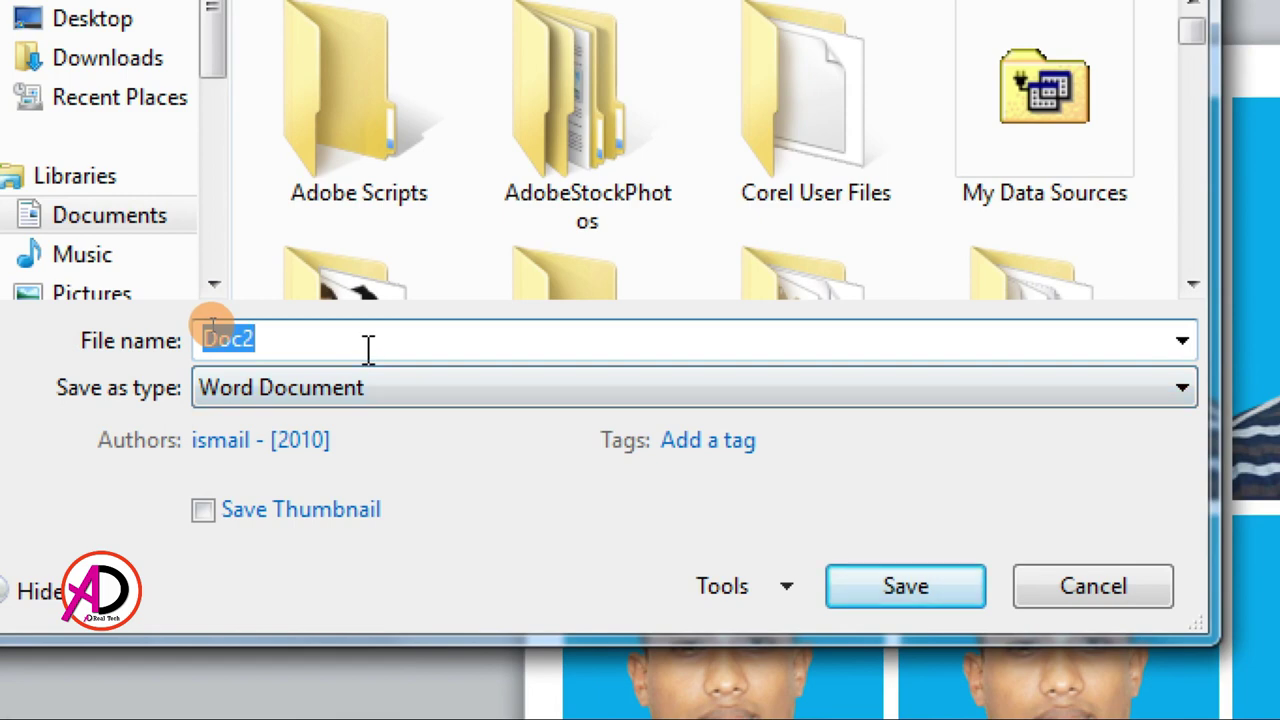
type("4R = 1")
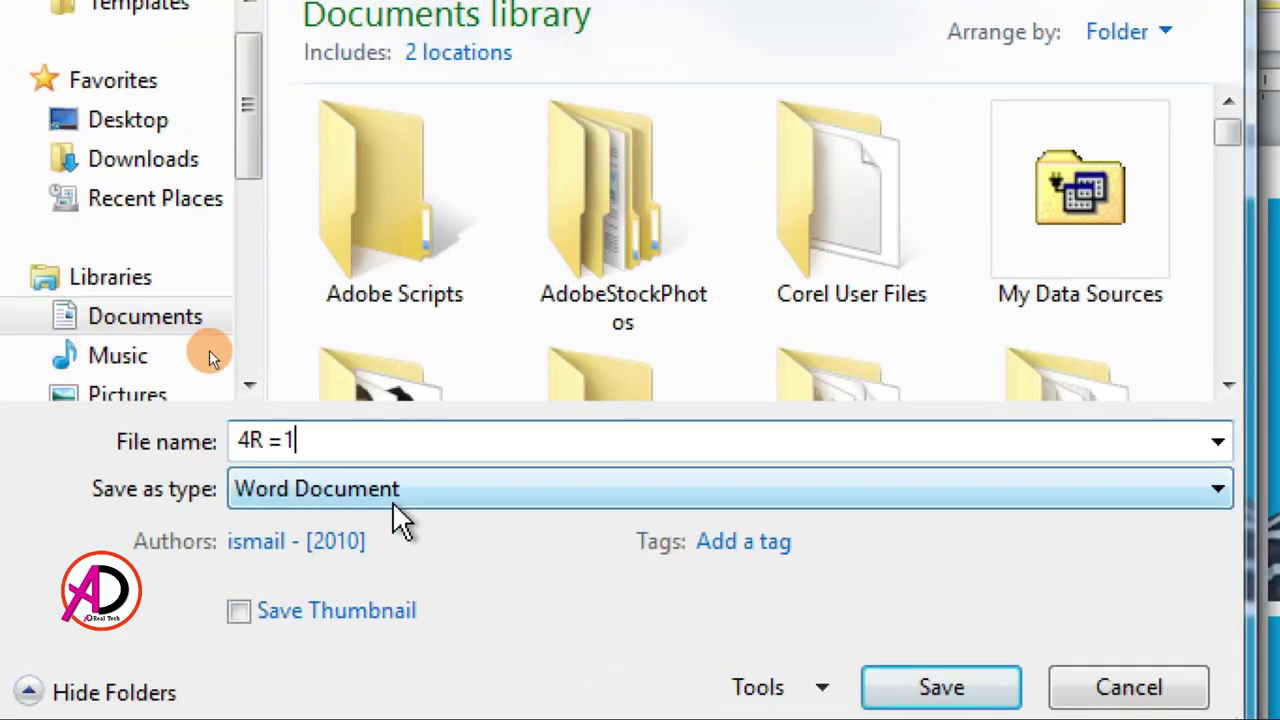
left_click(409, 484)
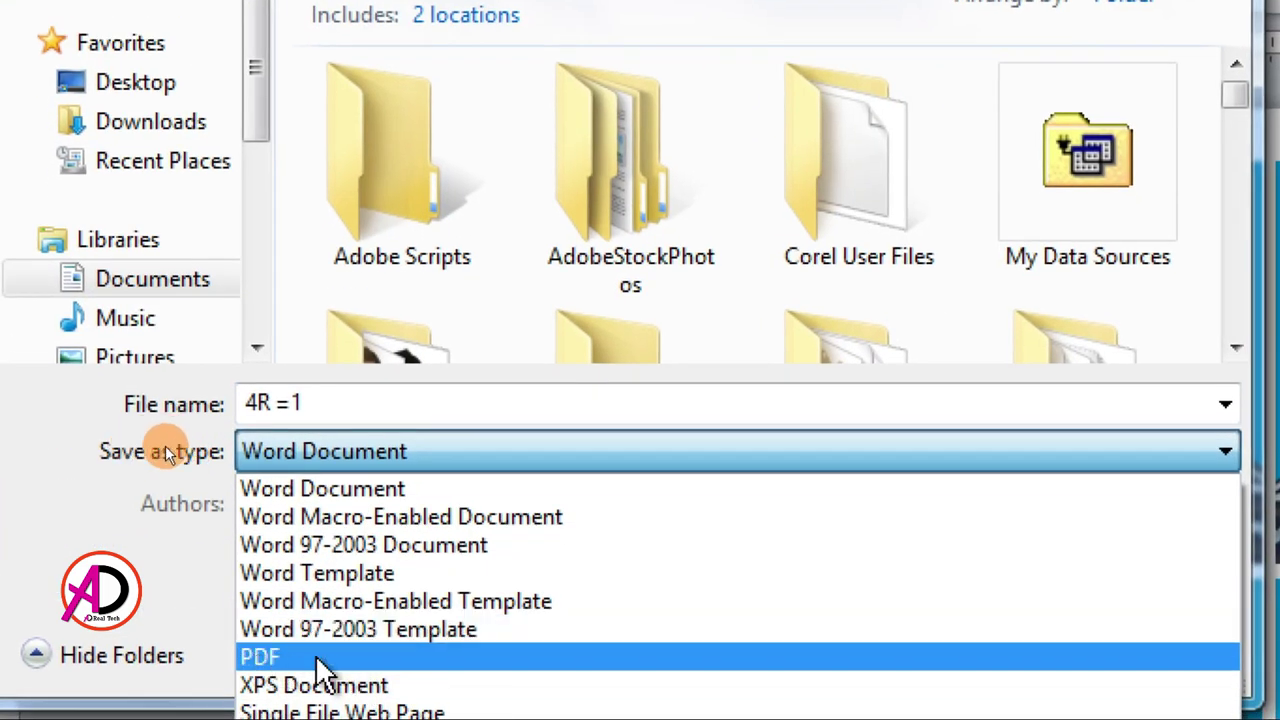
left_click(320, 668)
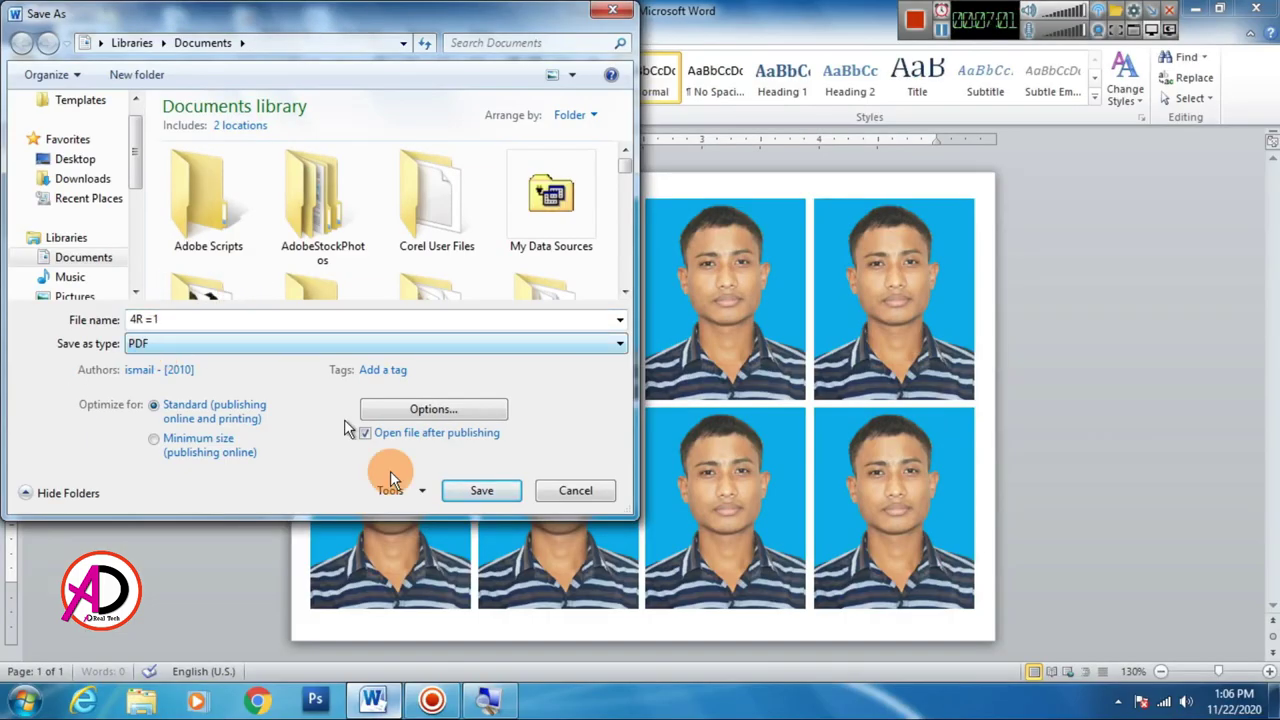
left_click(497, 491)
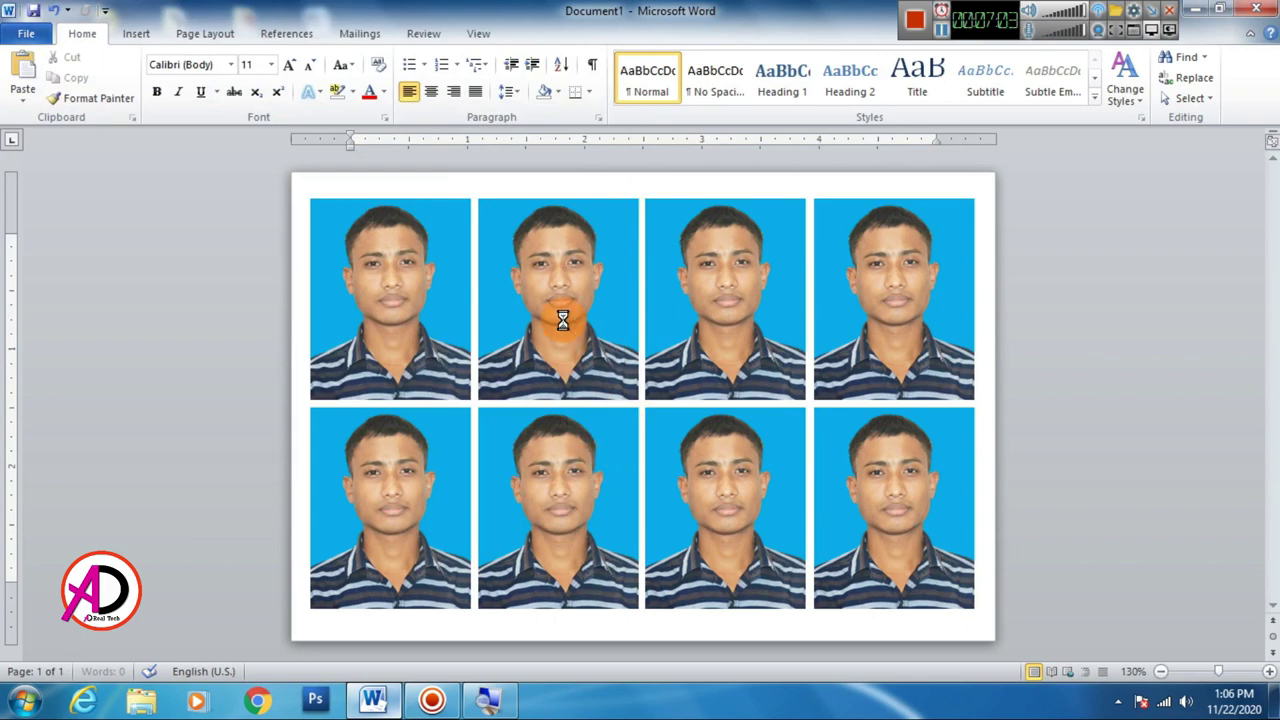
- Dismiss the could-not-open-file error and briefly check the desktop before returning to Word
left_click(607, 397)
left_click(1205, 12)
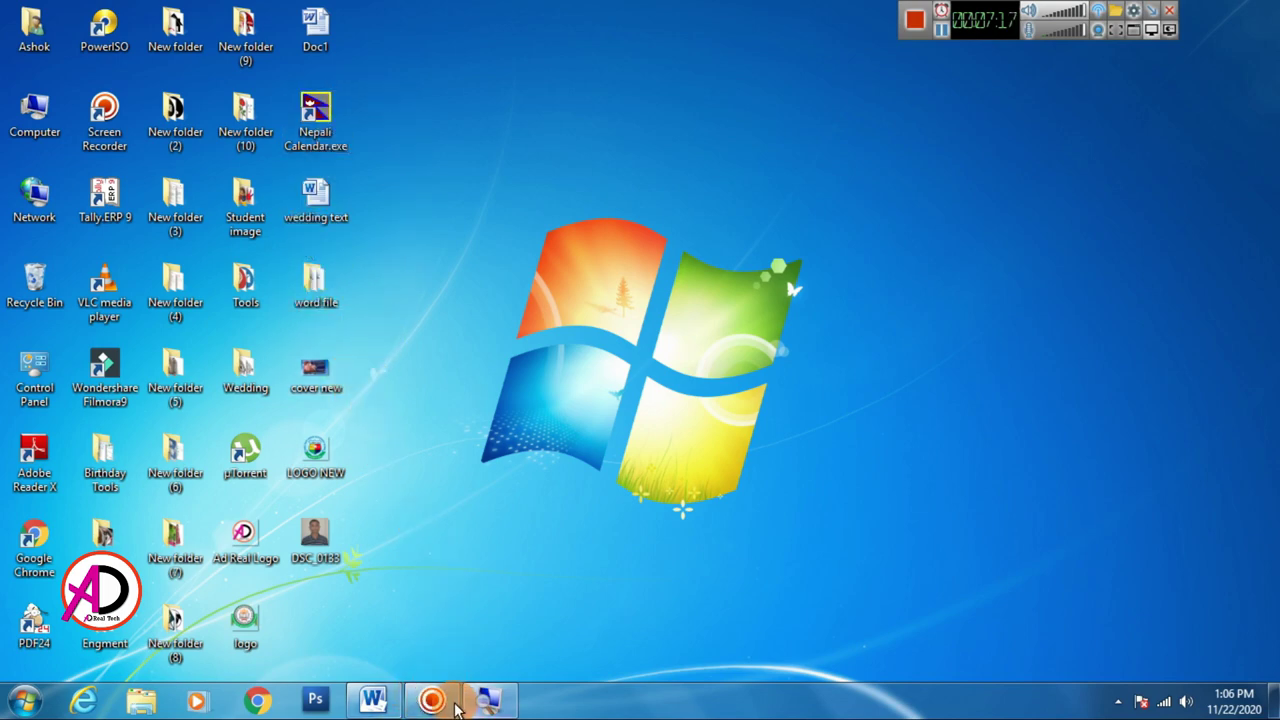
left_click(373, 700)
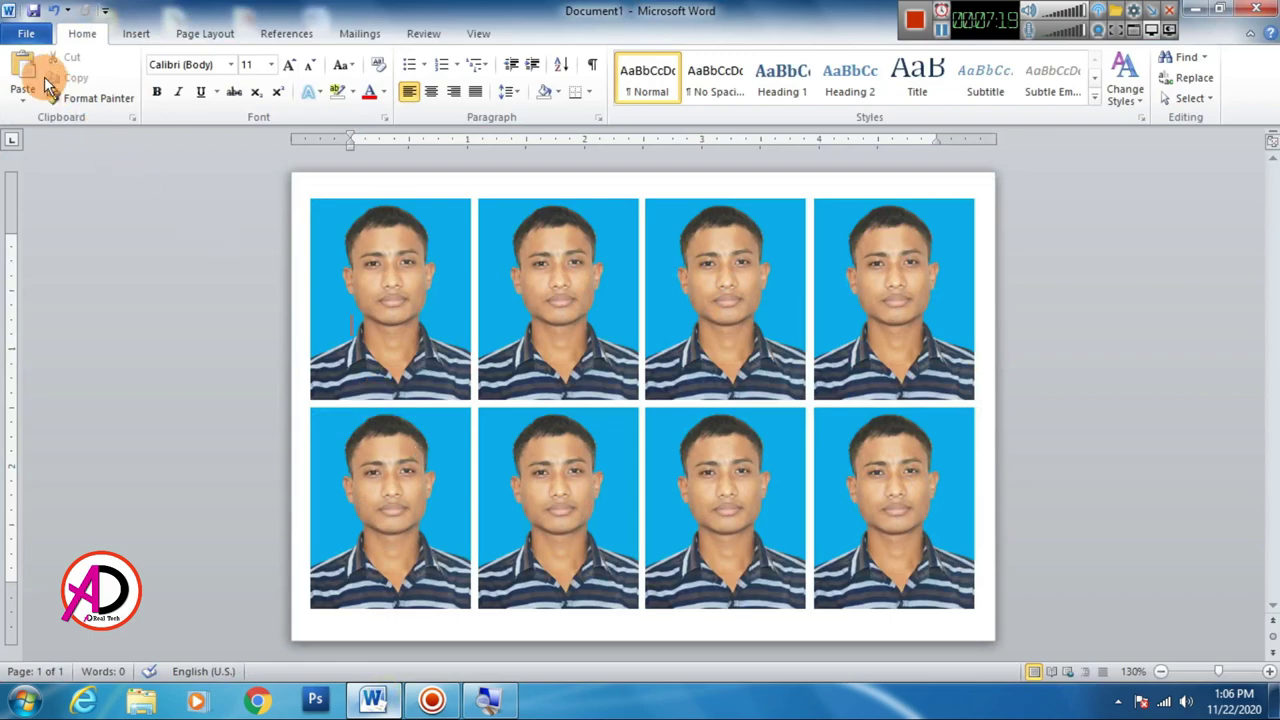
- Save the page as PDF '4R=1' on the Desktop and dismiss the resulting error
left_click(26, 33)
left_click(55, 89)
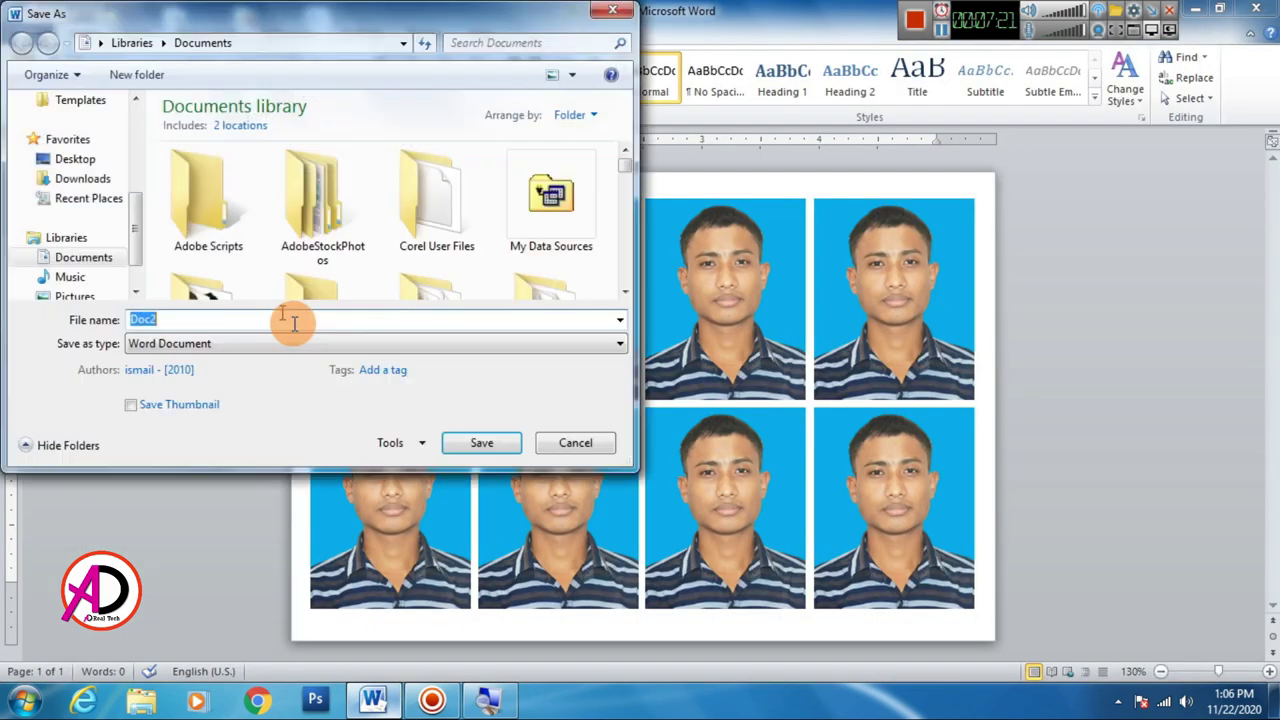
left_click(299, 347)
left_click(231, 446)
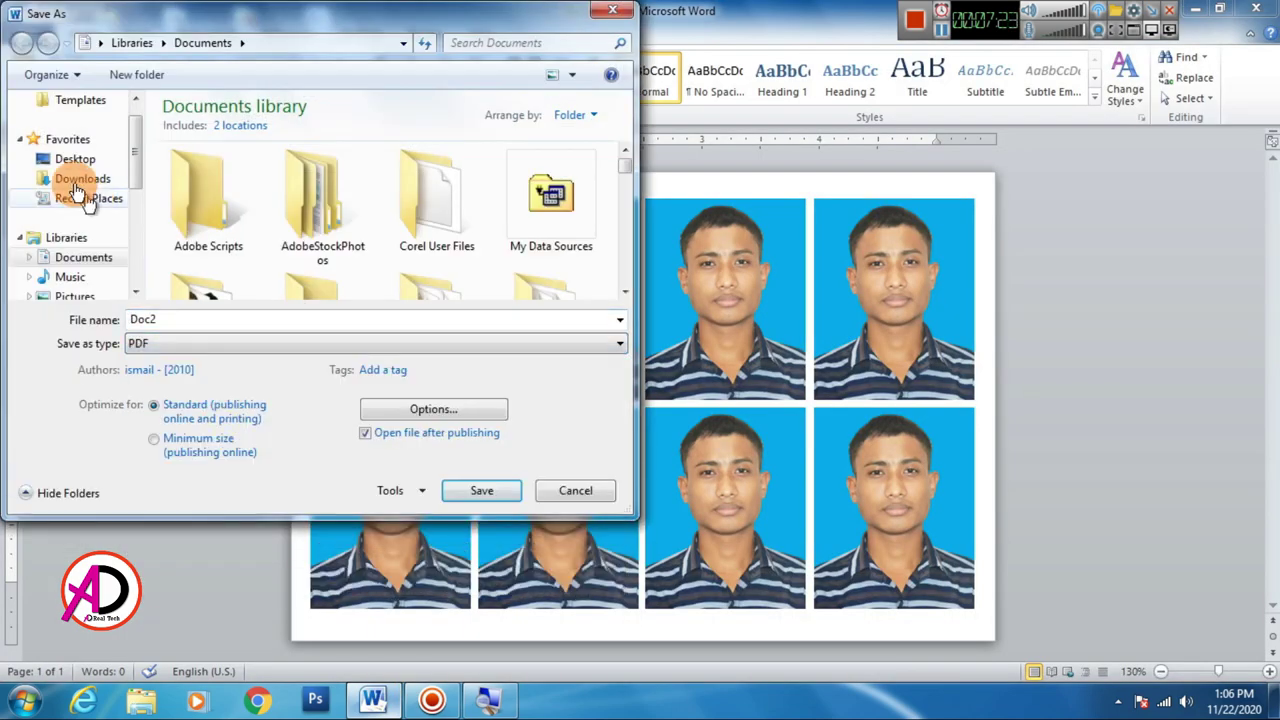
left_click(74, 160)
double_click(160, 320)
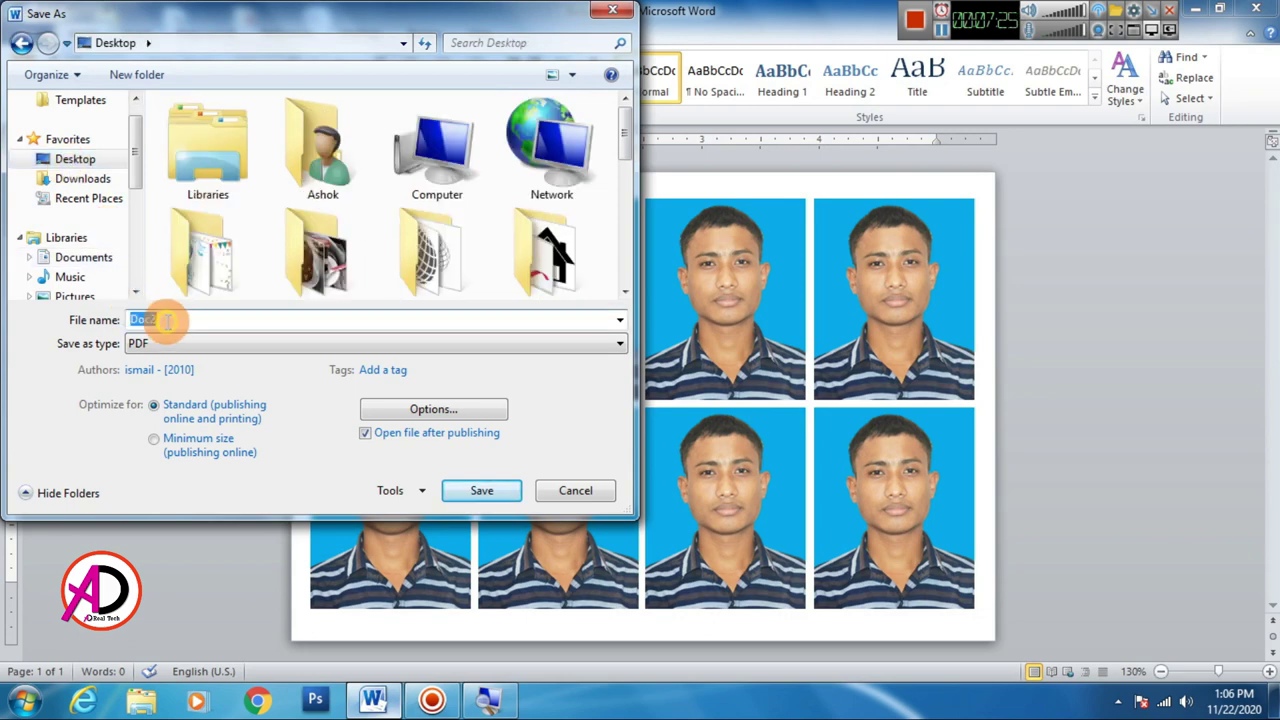
type("4R-1")
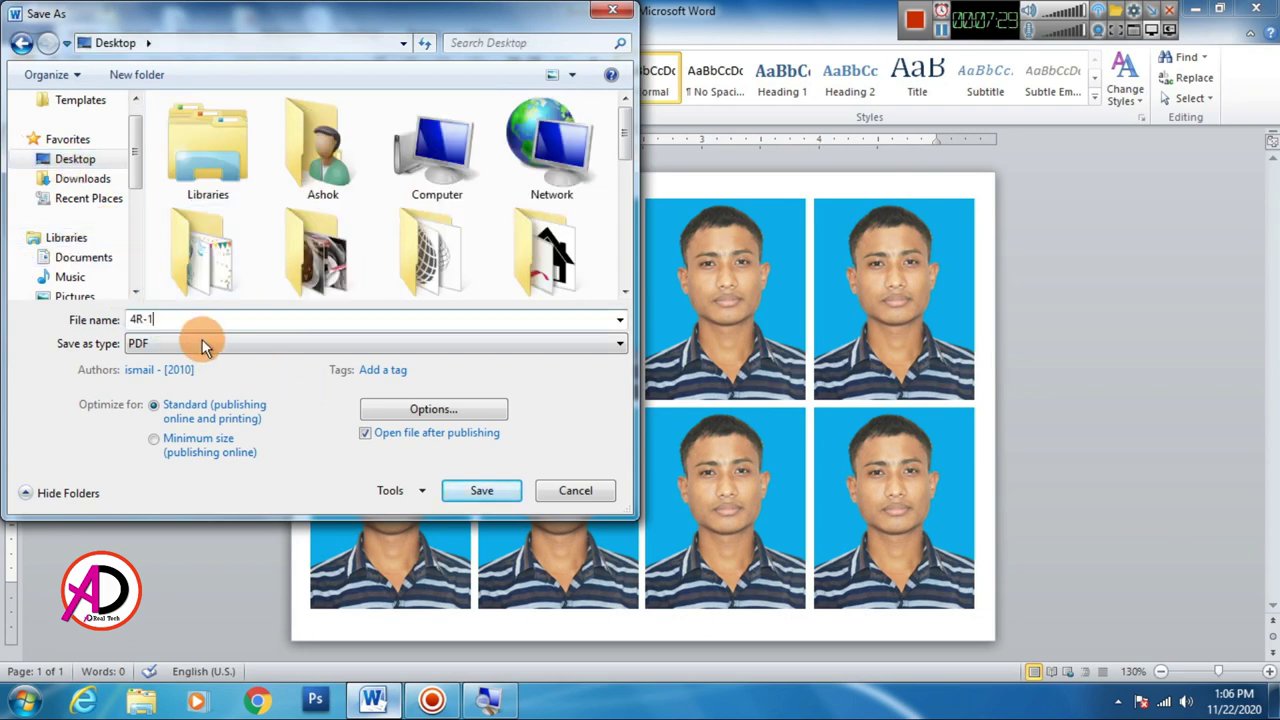
type("=")
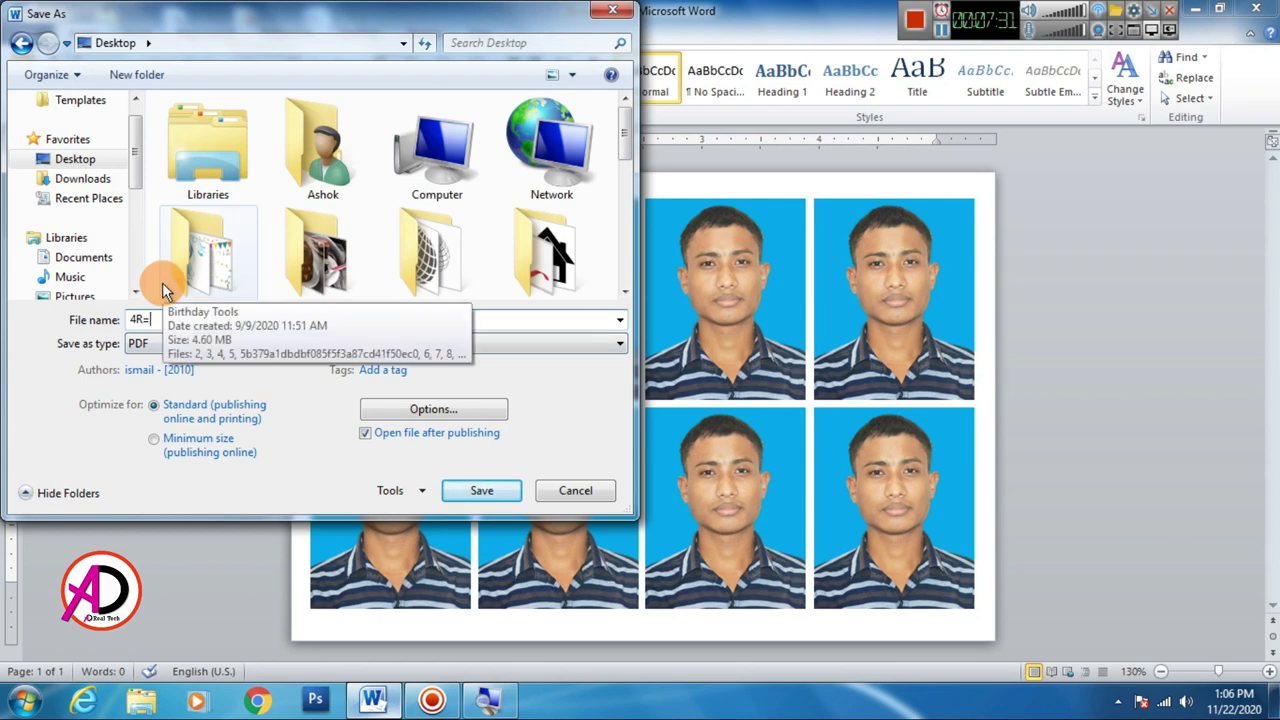
type("1")
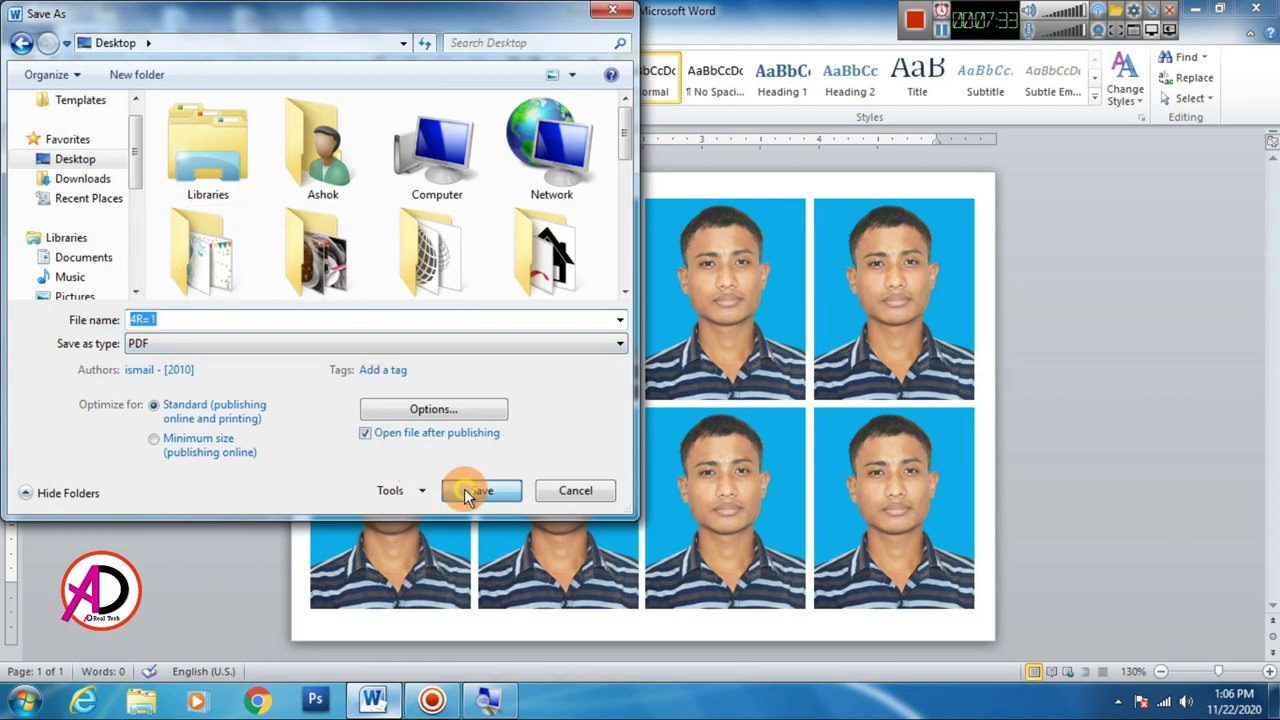
left_click(466, 493)
left_click(610, 399)
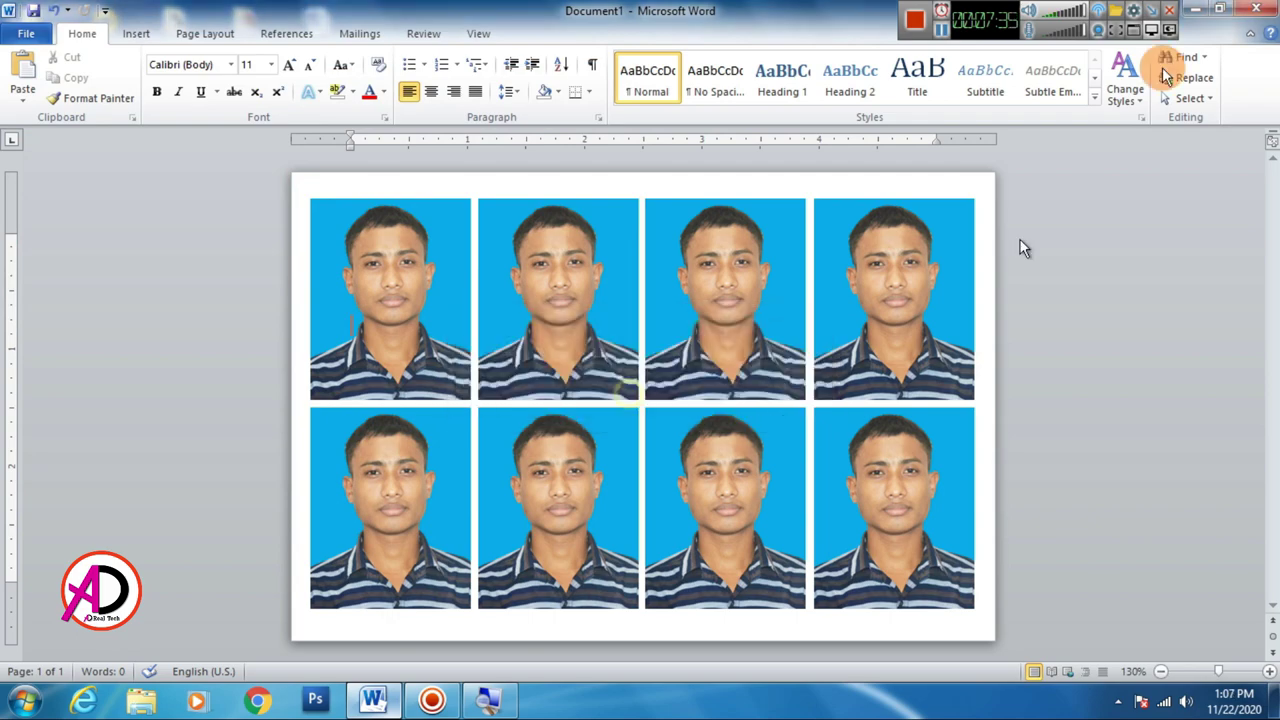
- Minimize Word and open 4R=1.pdf from the desktop in Adobe Reader
left_click(1199, 10)
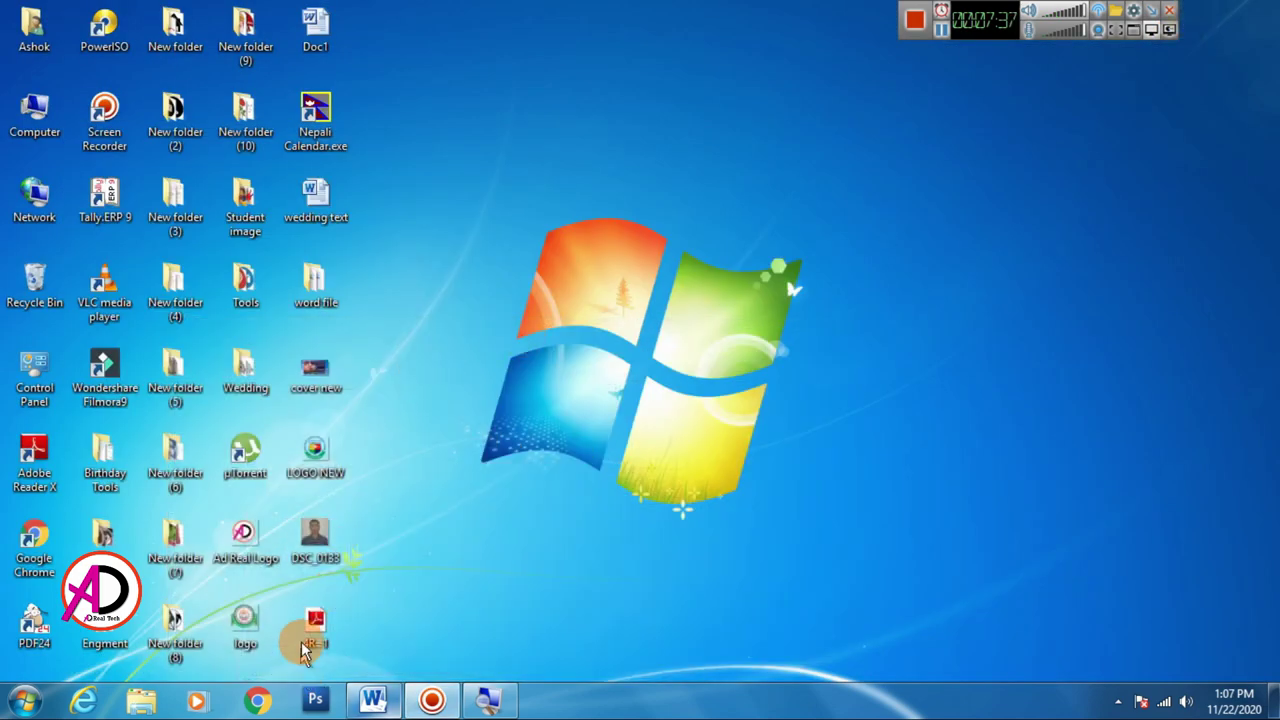
double_click(319, 620)
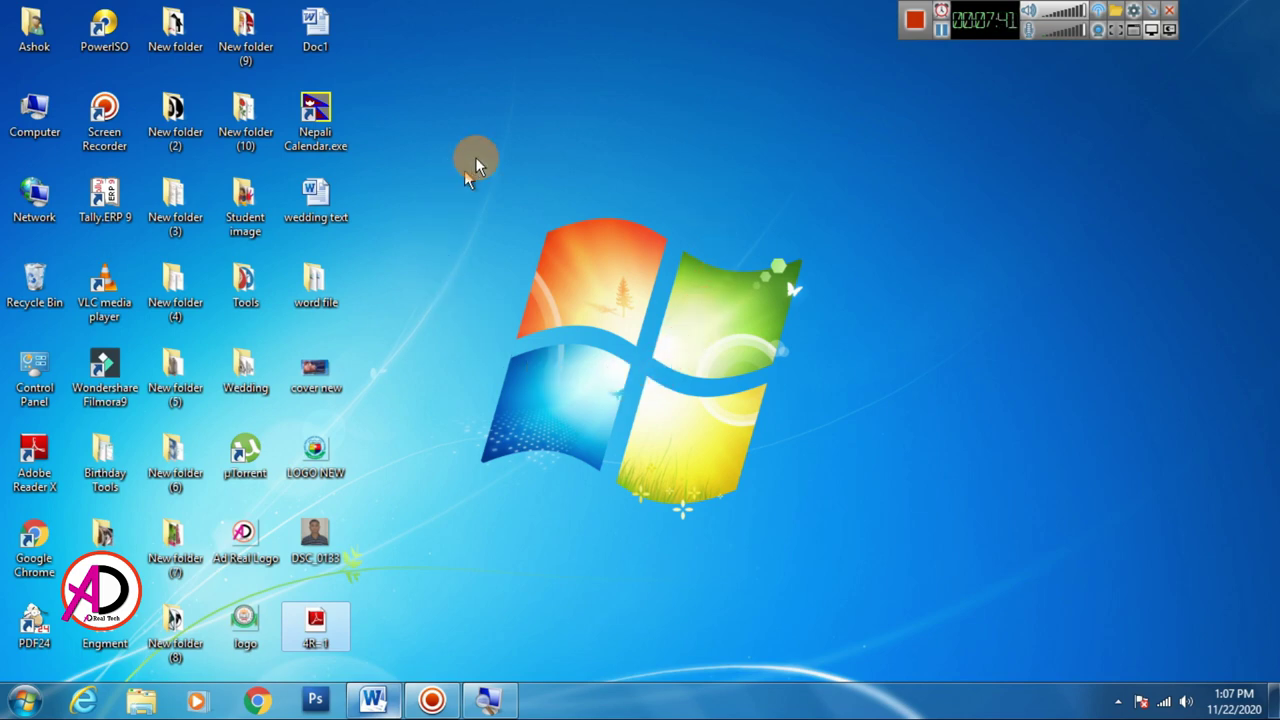
left_click(620, 388)
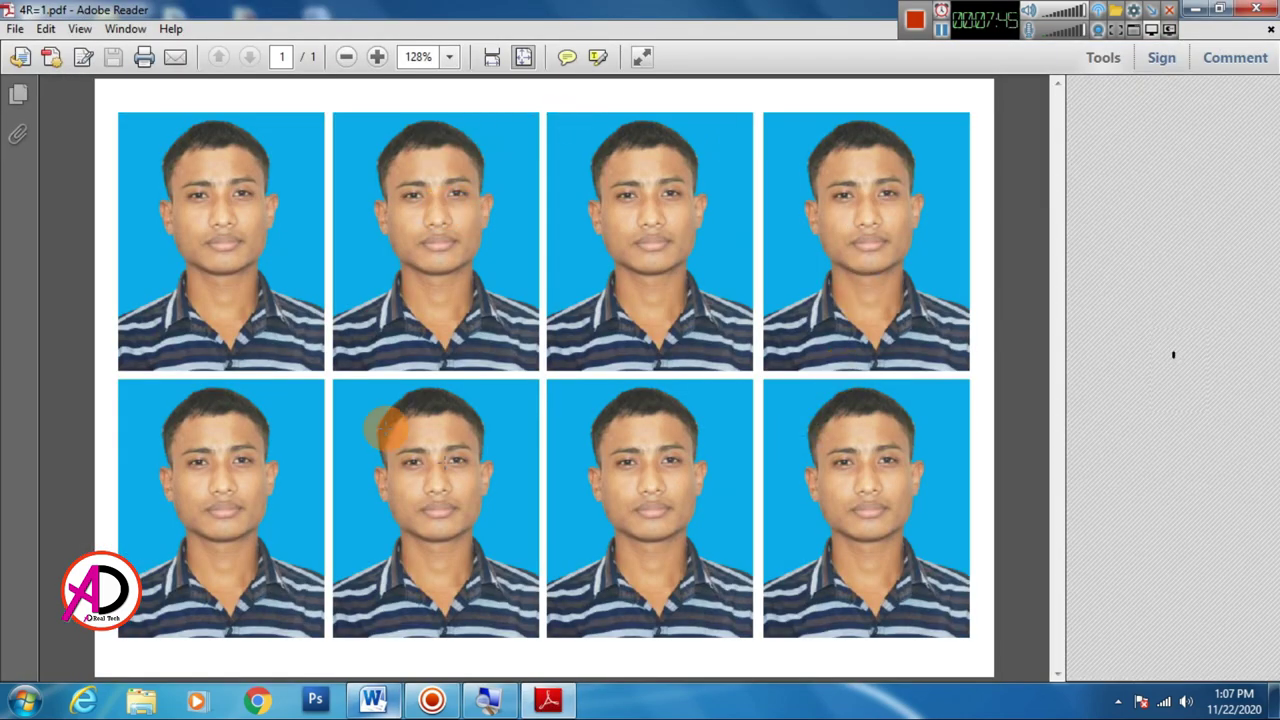
- Review the printer properties keeping Portrait orientation, cancel printing, and close Adobe Reader
left_click(15, 30)
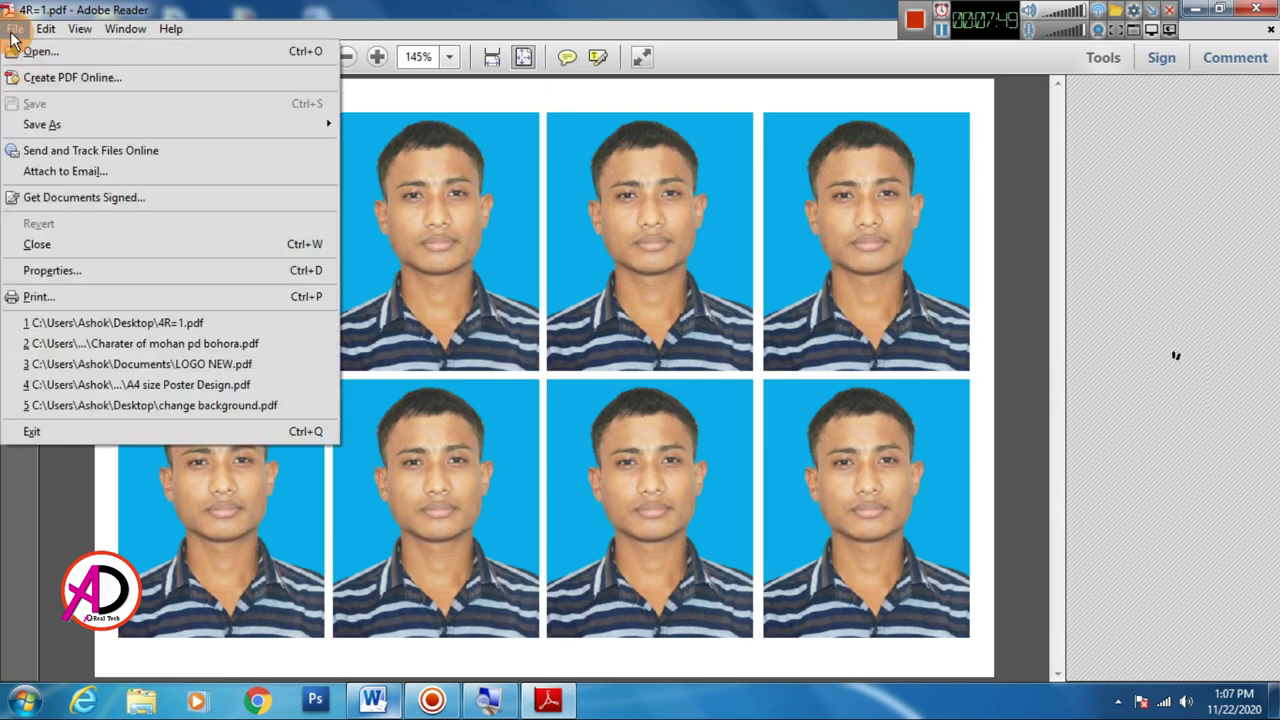
left_click(74, 295)
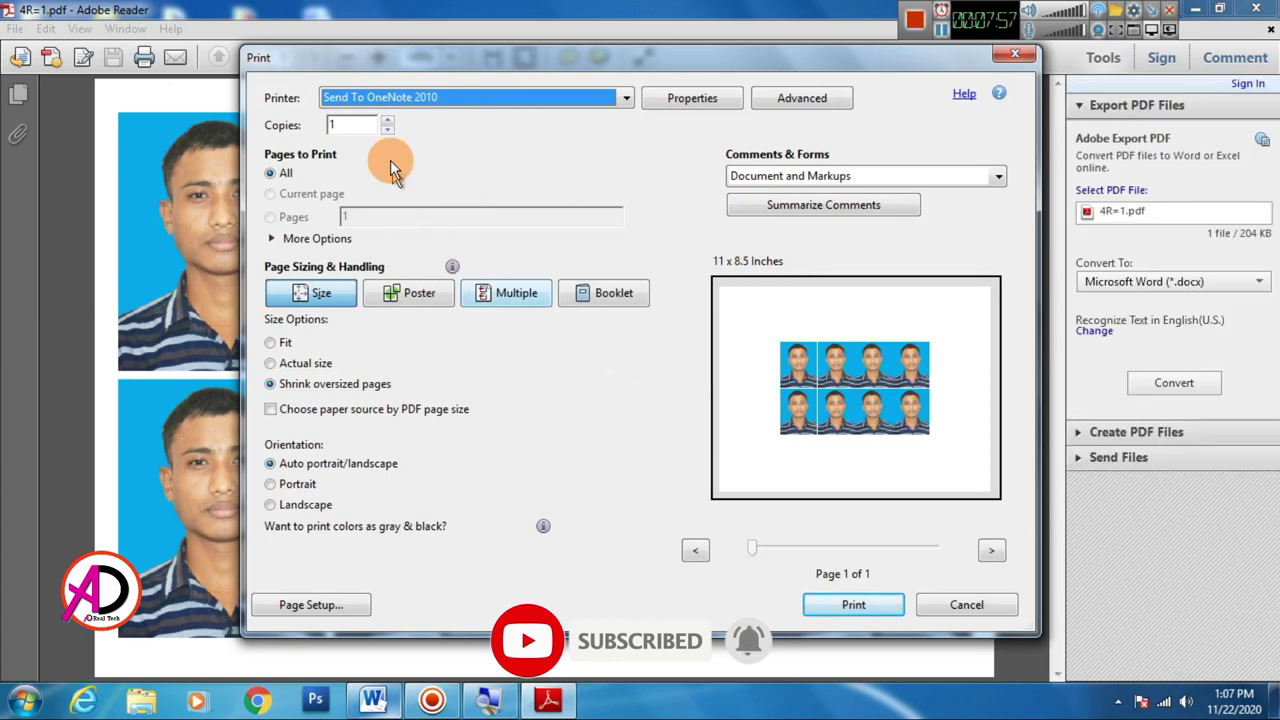
left_click(688, 97)
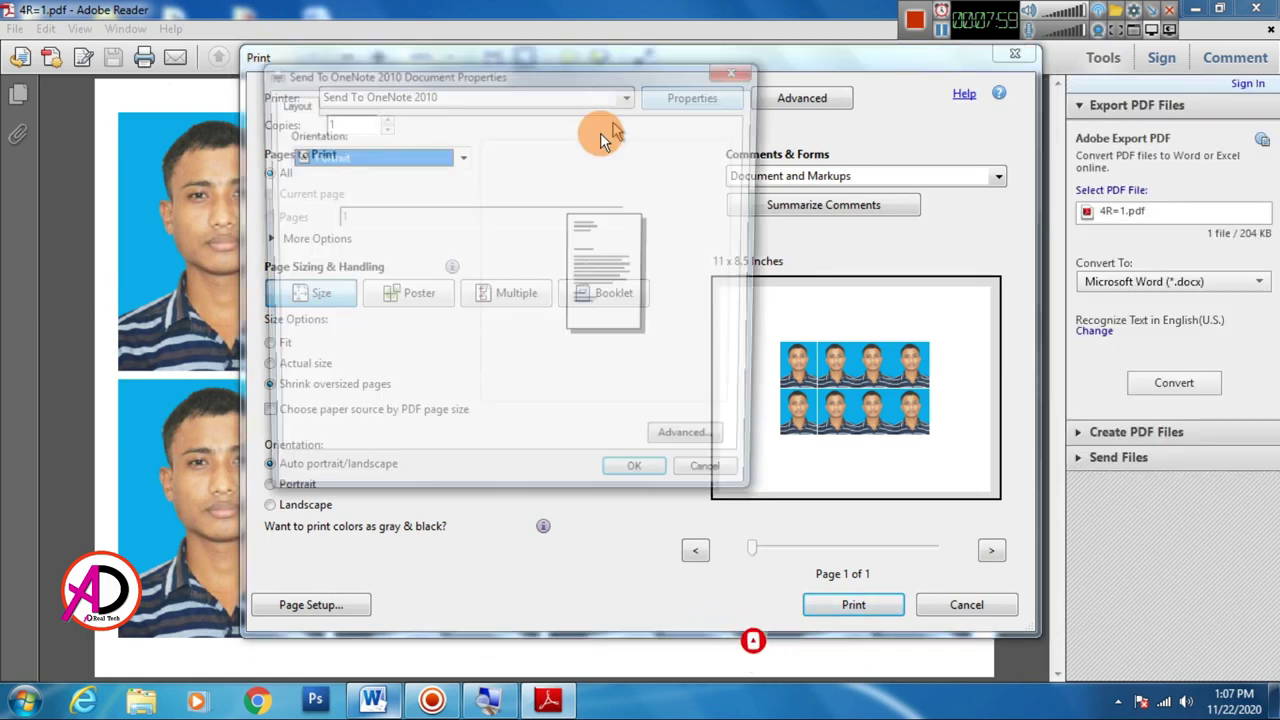
left_click(425, 160)
left_click(448, 263)
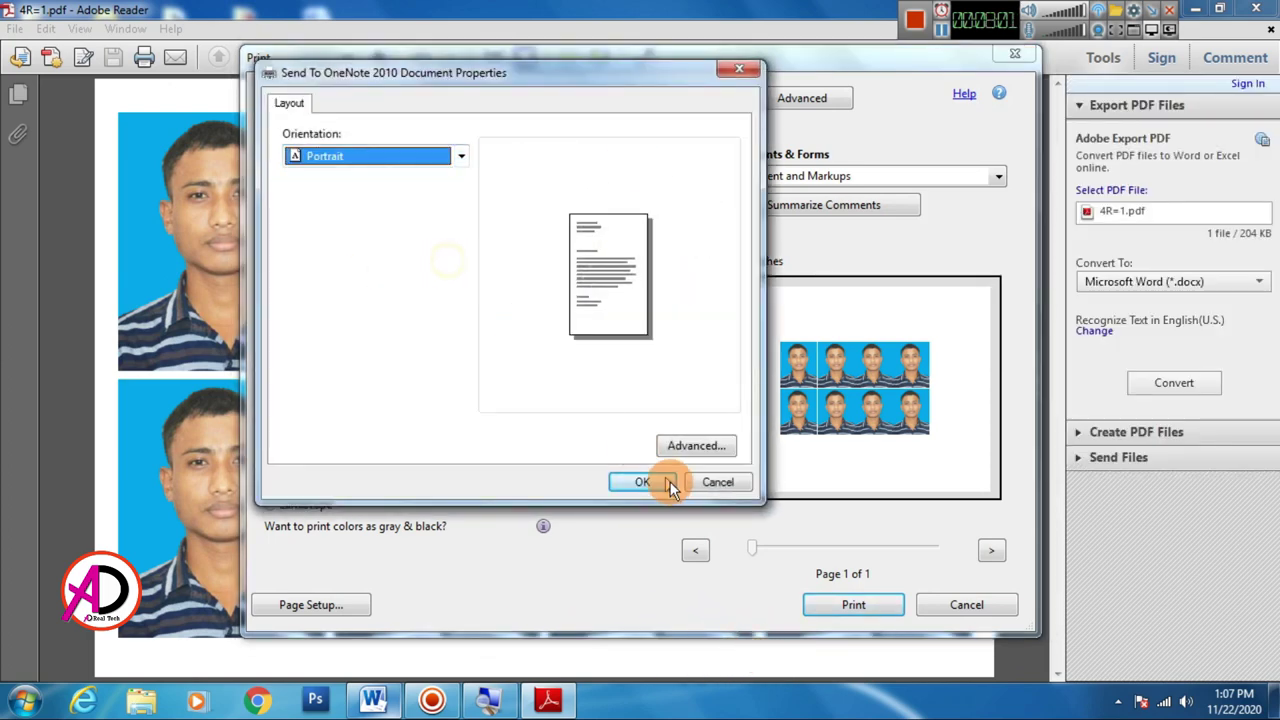
left_click(668, 482)
left_click(966, 606)
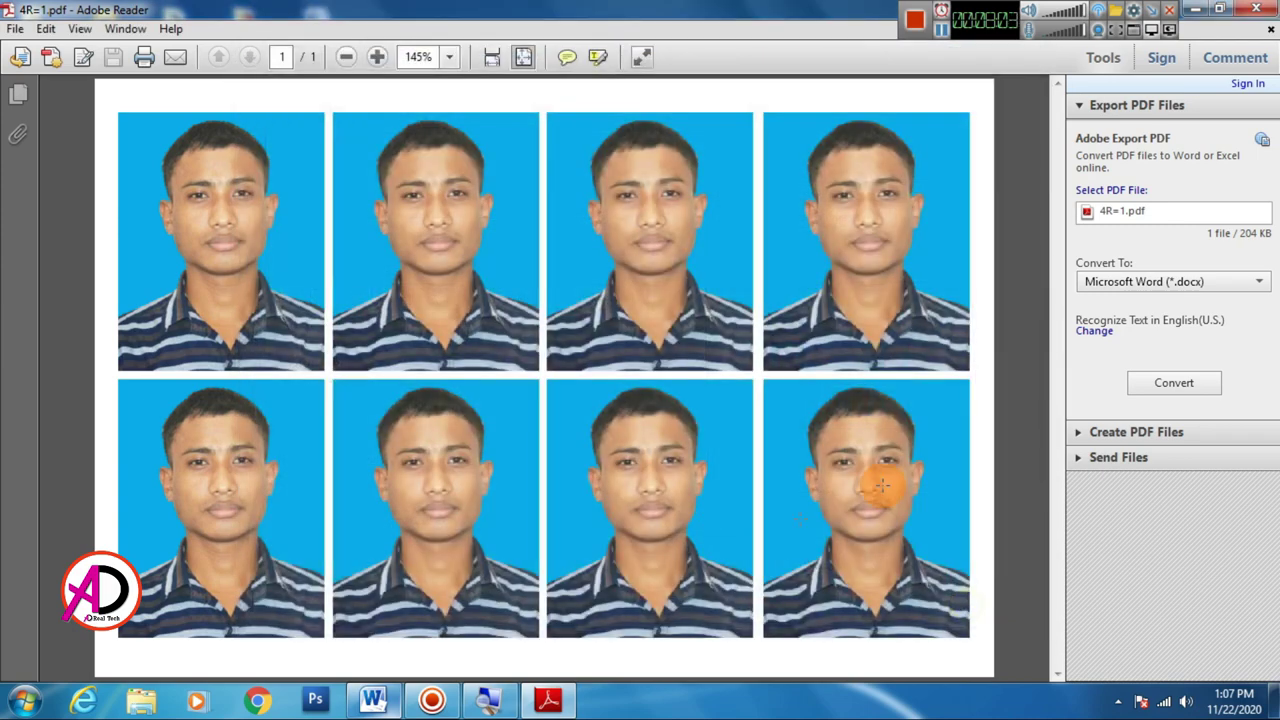
left_click(1258, 10)
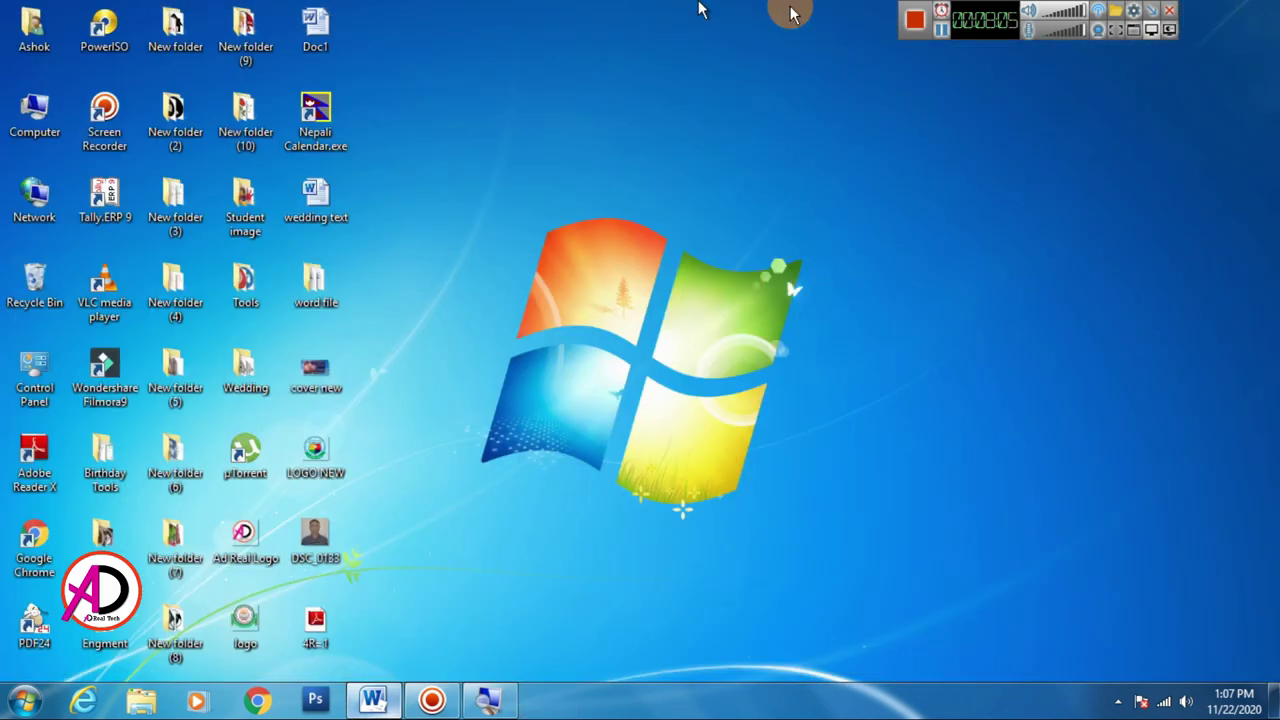
- Restore the Word document with the eight-photo 4R sheet from the taskbar
left_click(377, 702)
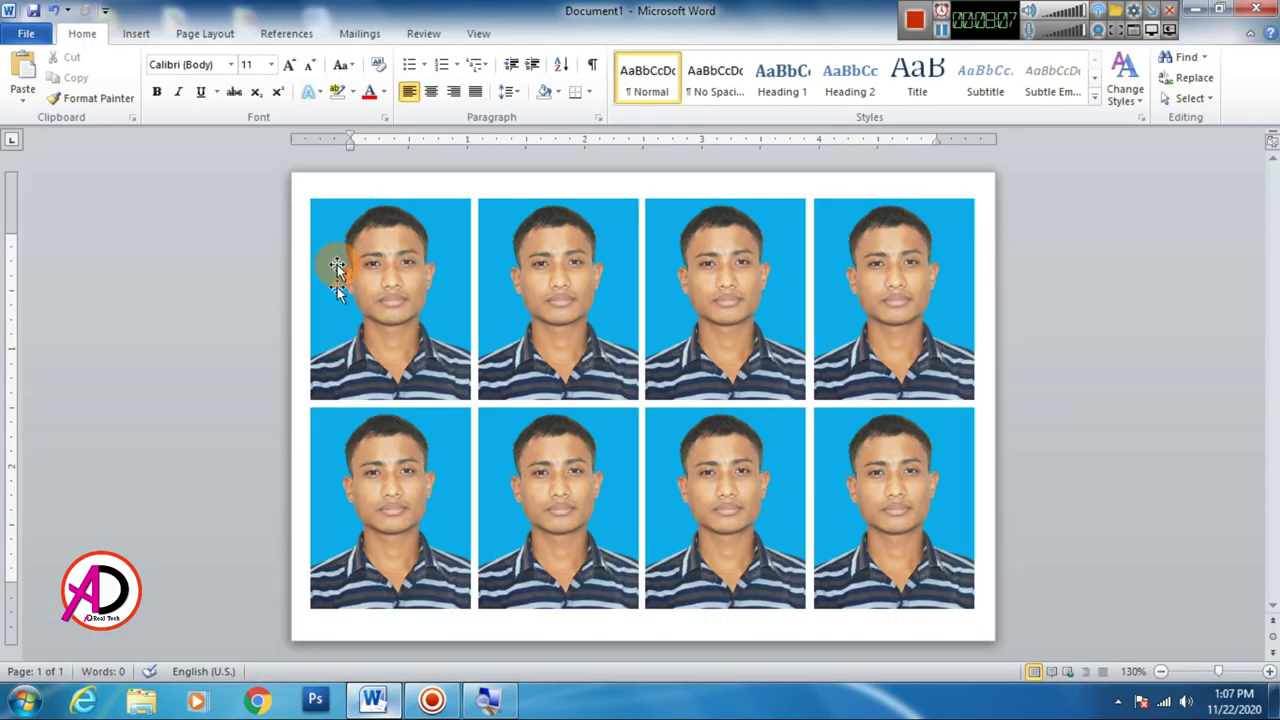